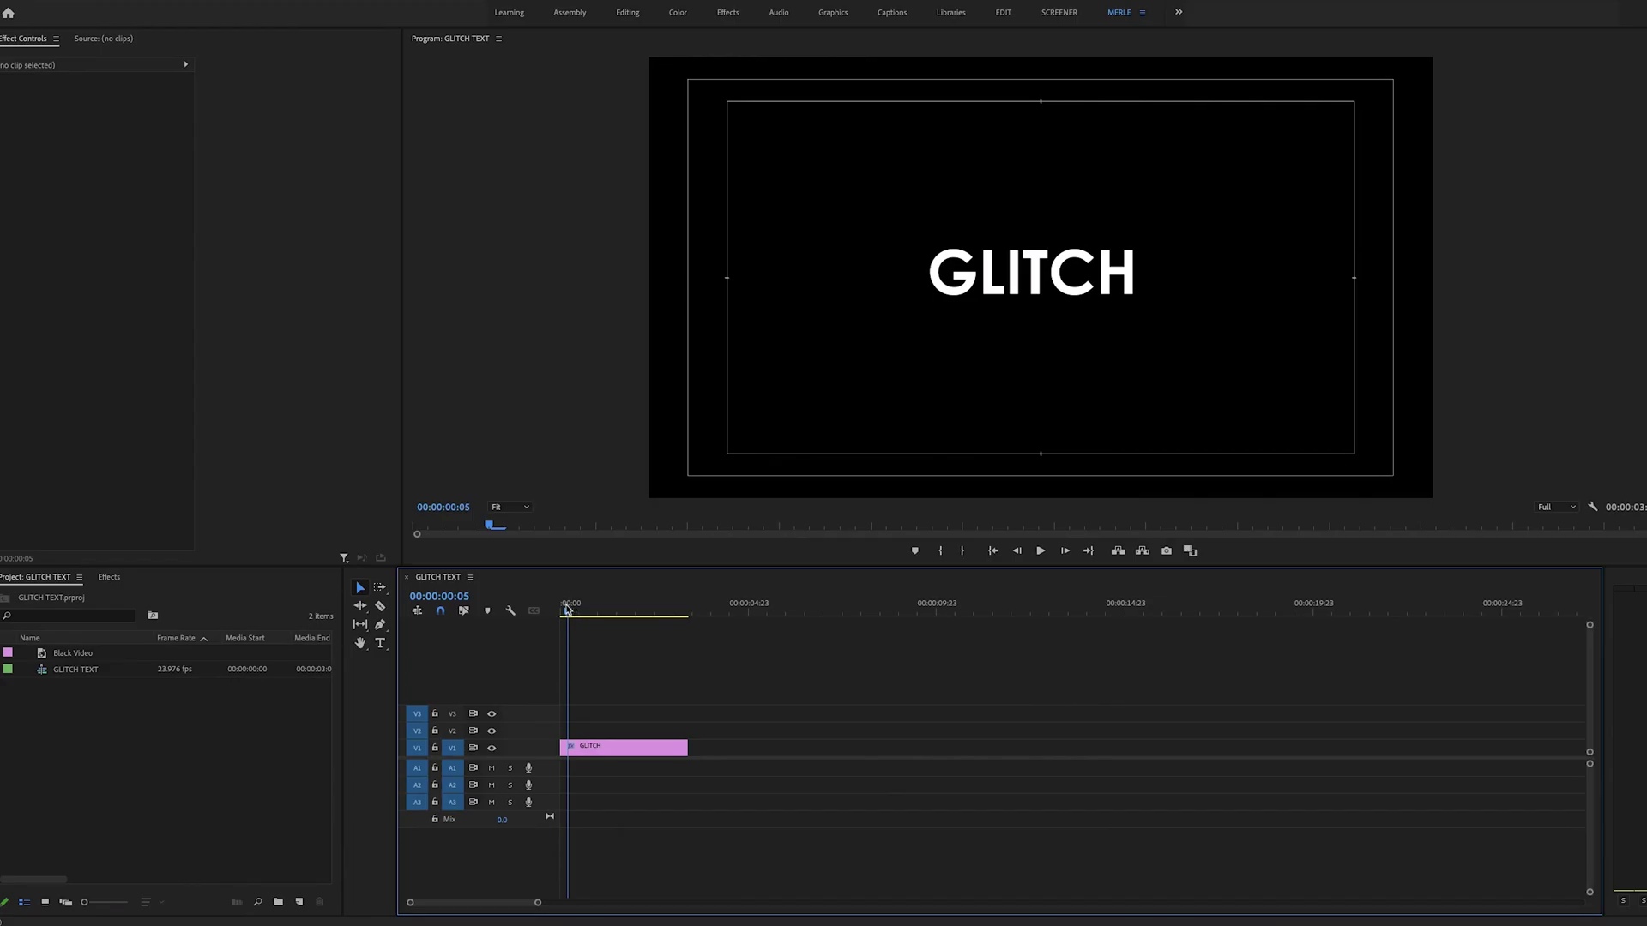
Return the playhead to the start of the GLITCH TEXT sequence
left_click(564, 611)
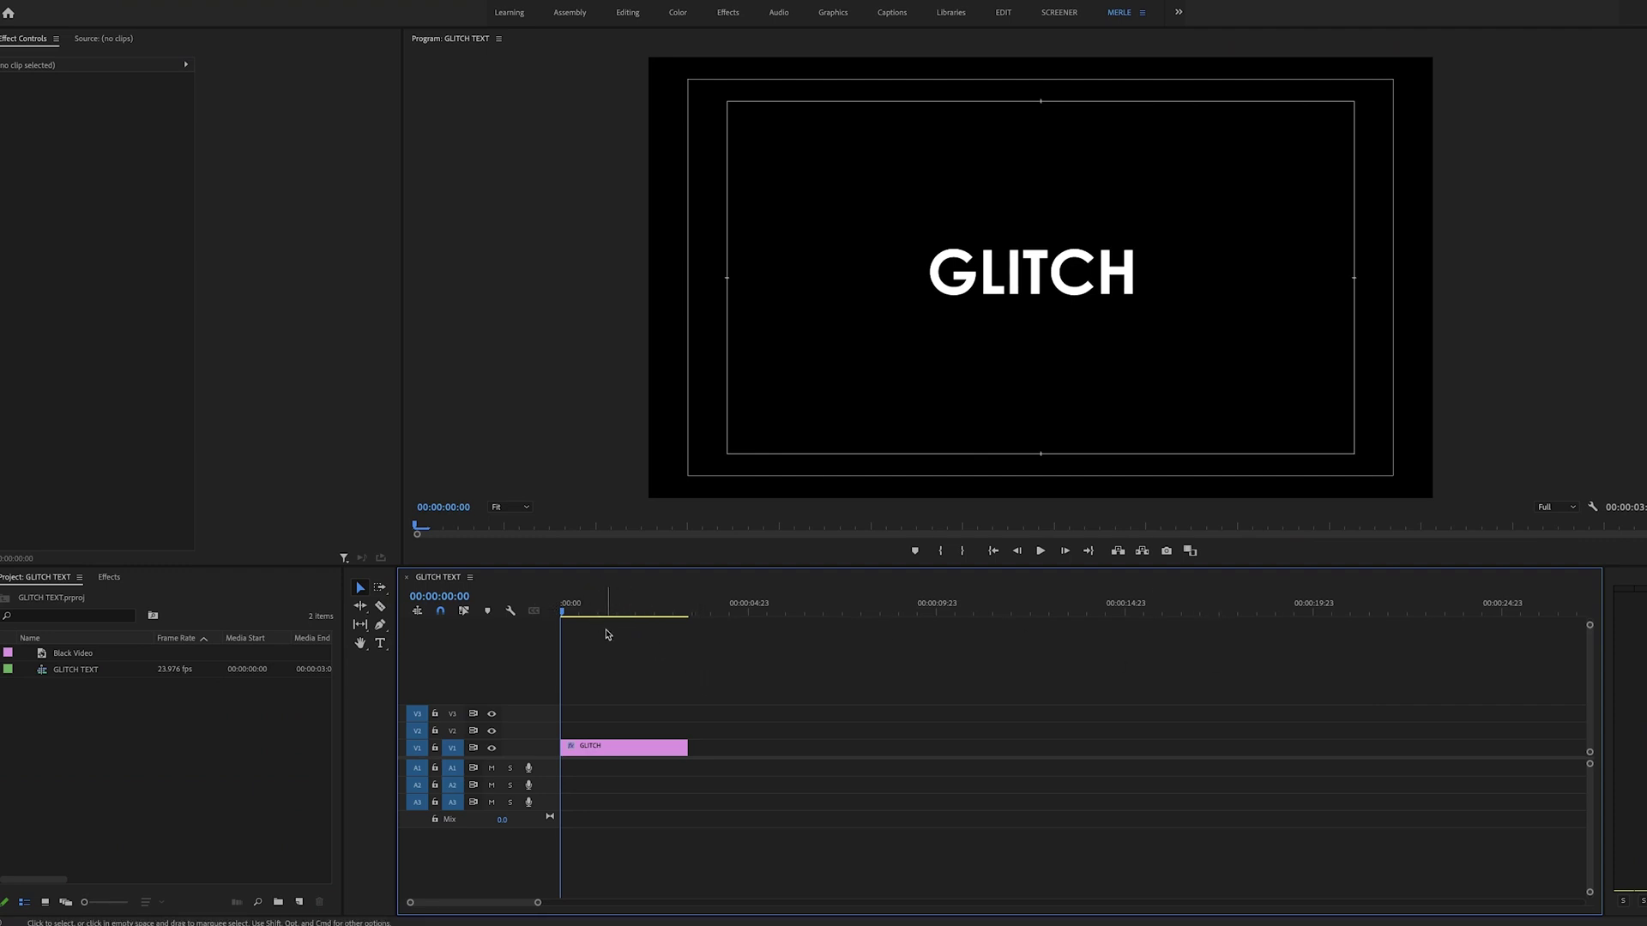
Preview the title, then Alt-drag a copy of the GLITCH clip from V1 onto V2
key("space")
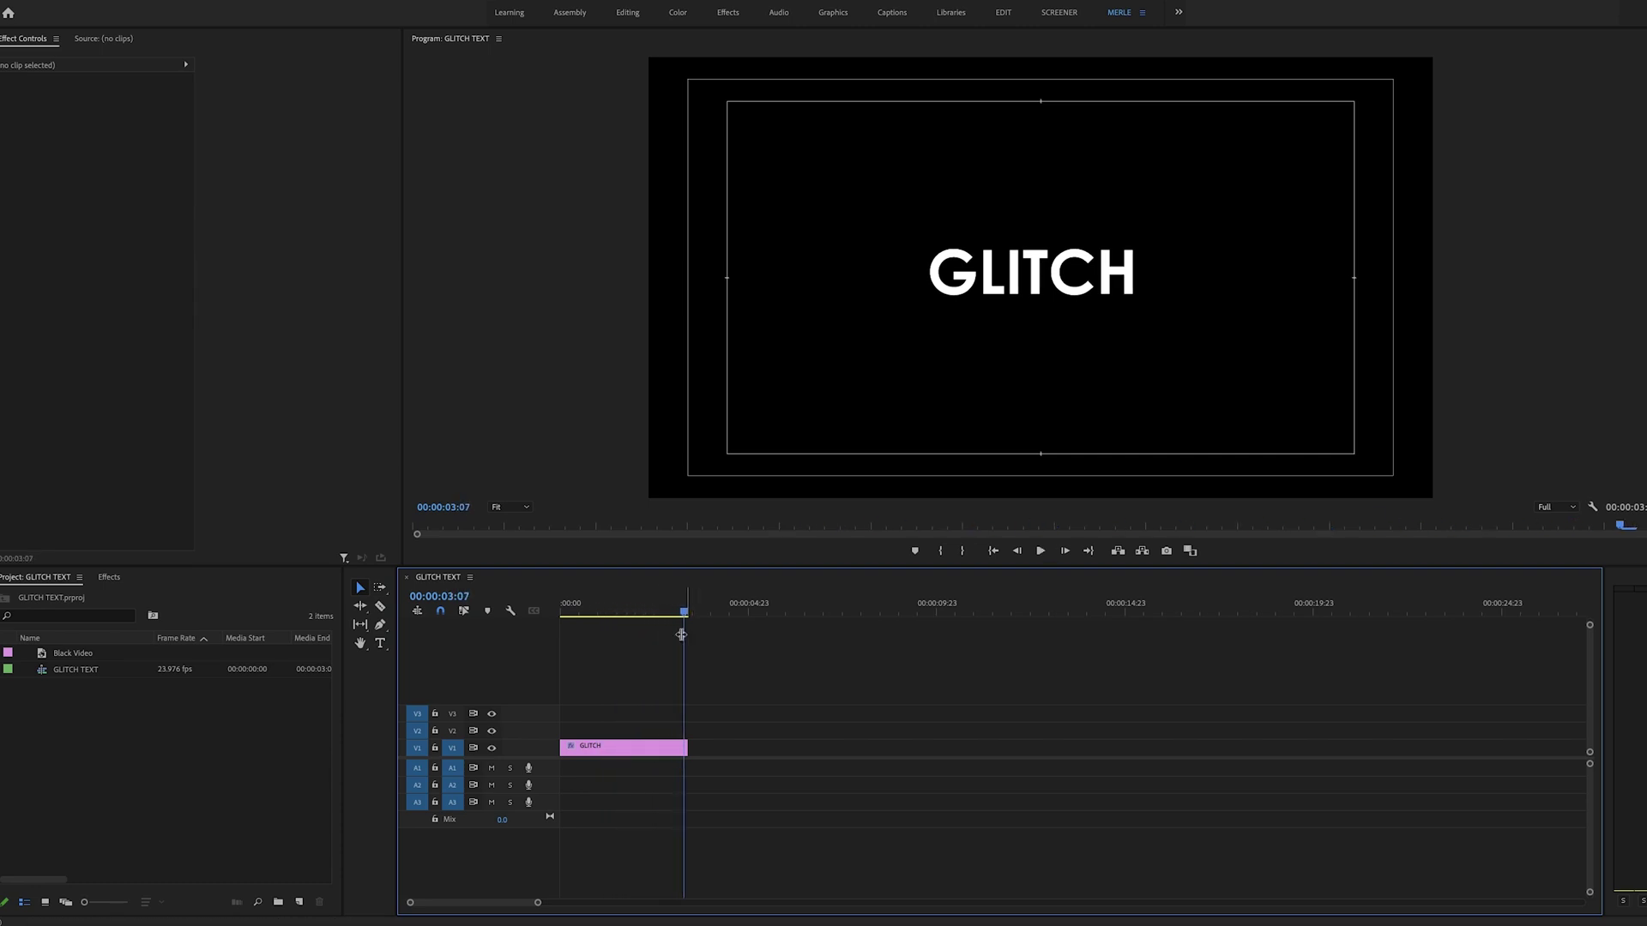
left_click_drag(686, 611, 525, 605)
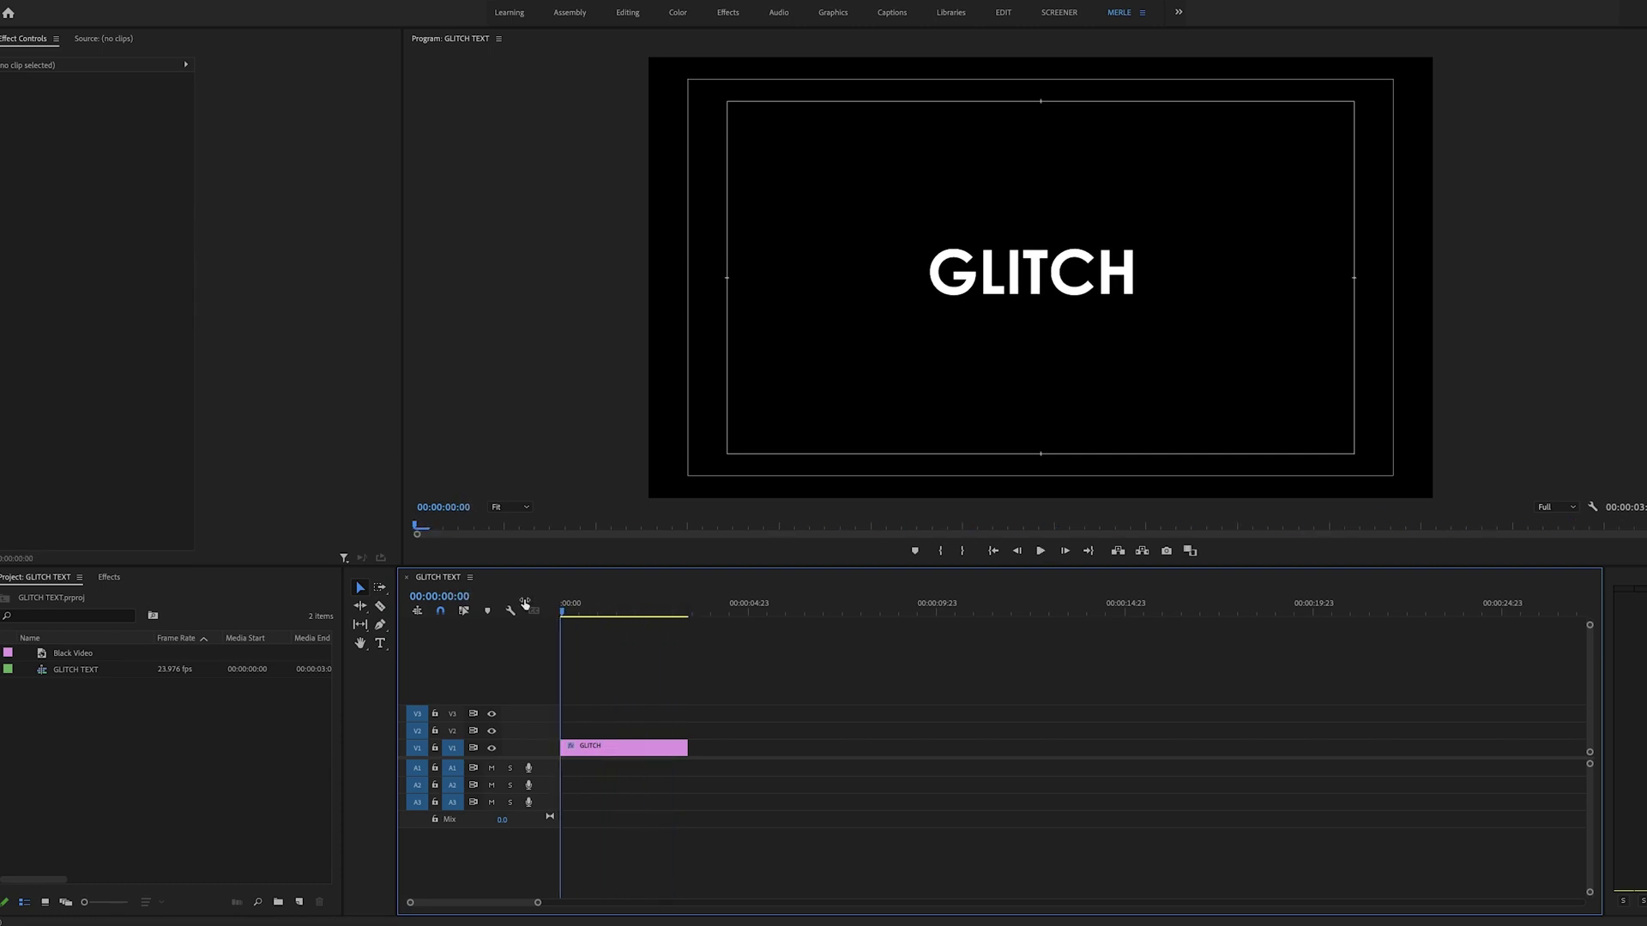
left_click(644, 746)
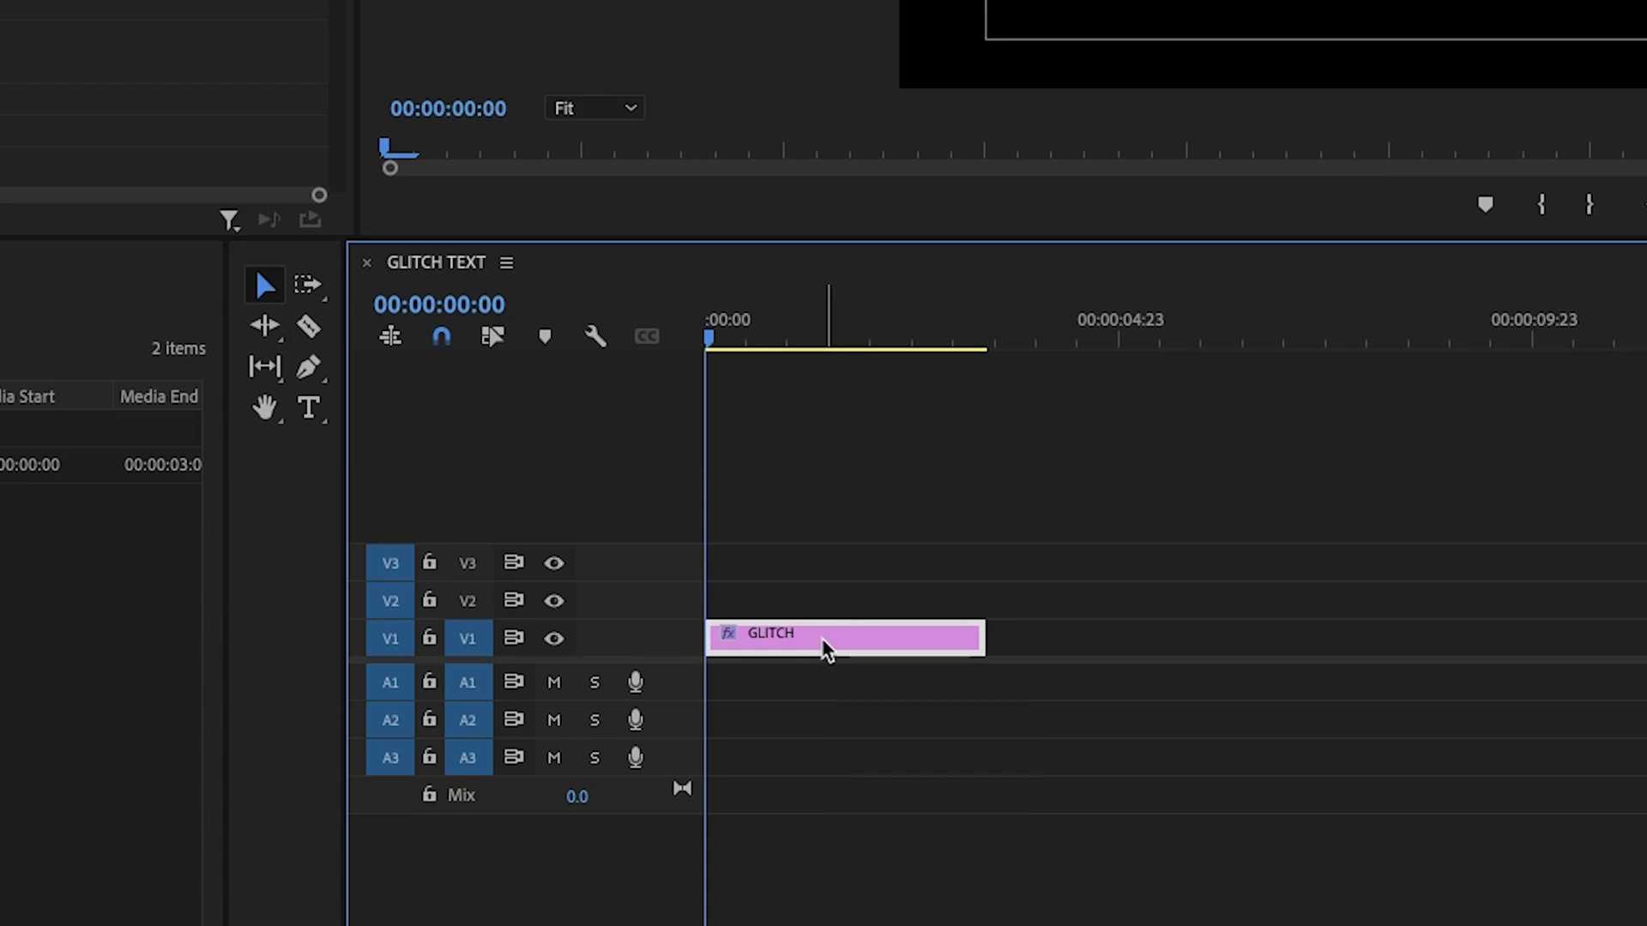
left_click_drag(821, 638, 828, 608)
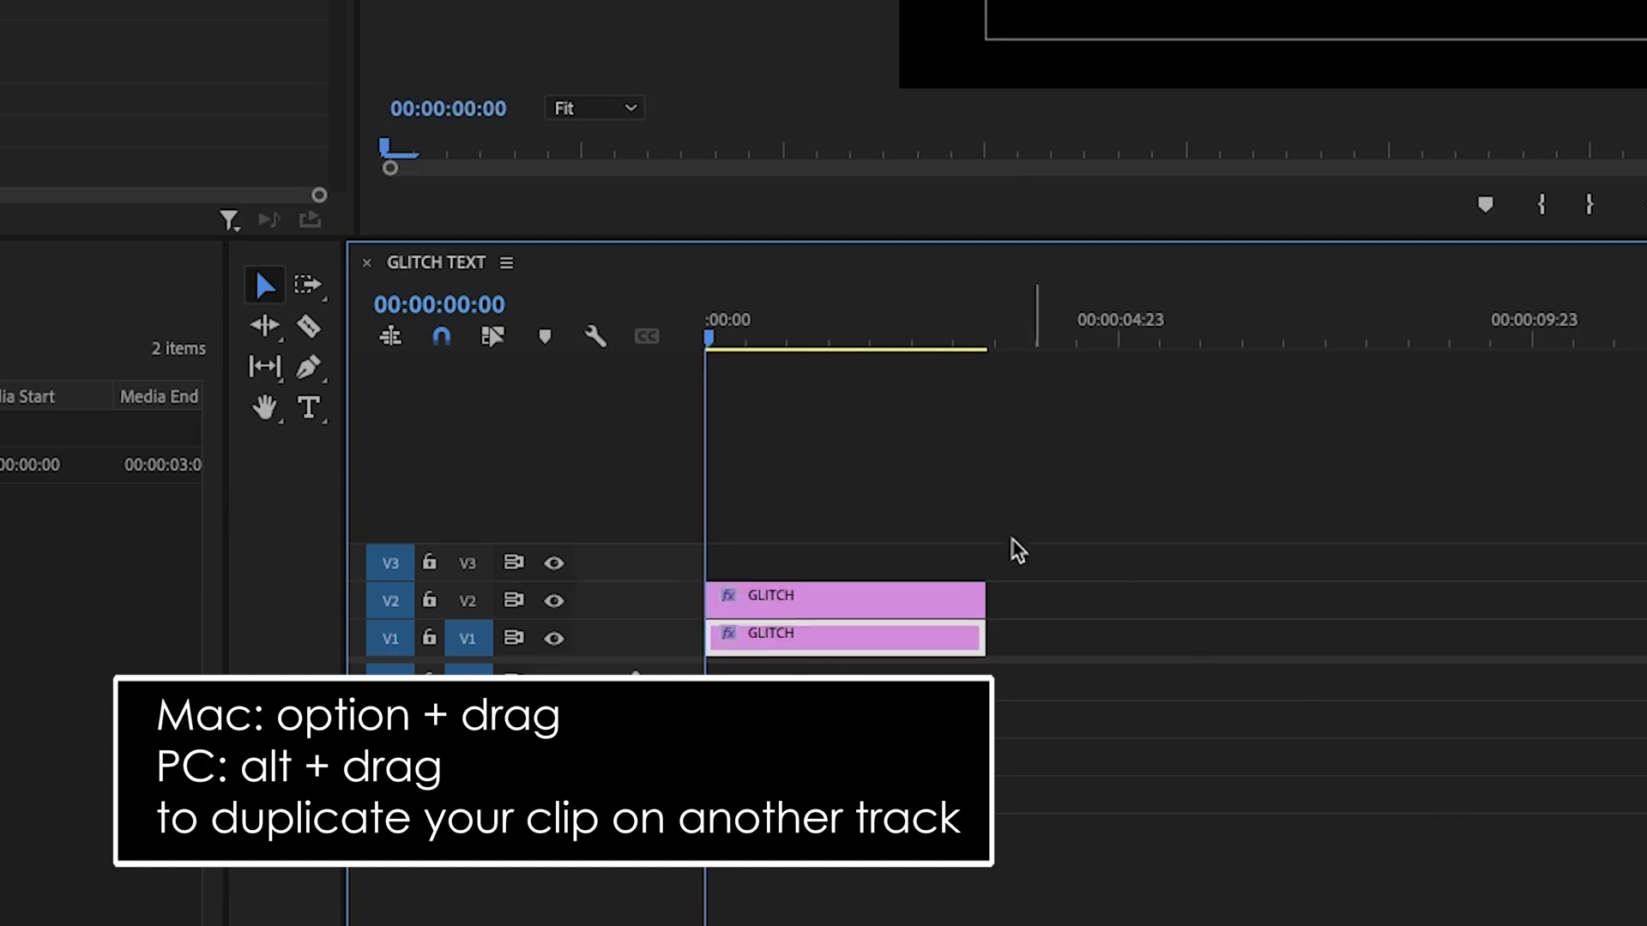
left_click(974, 511)
key("space")
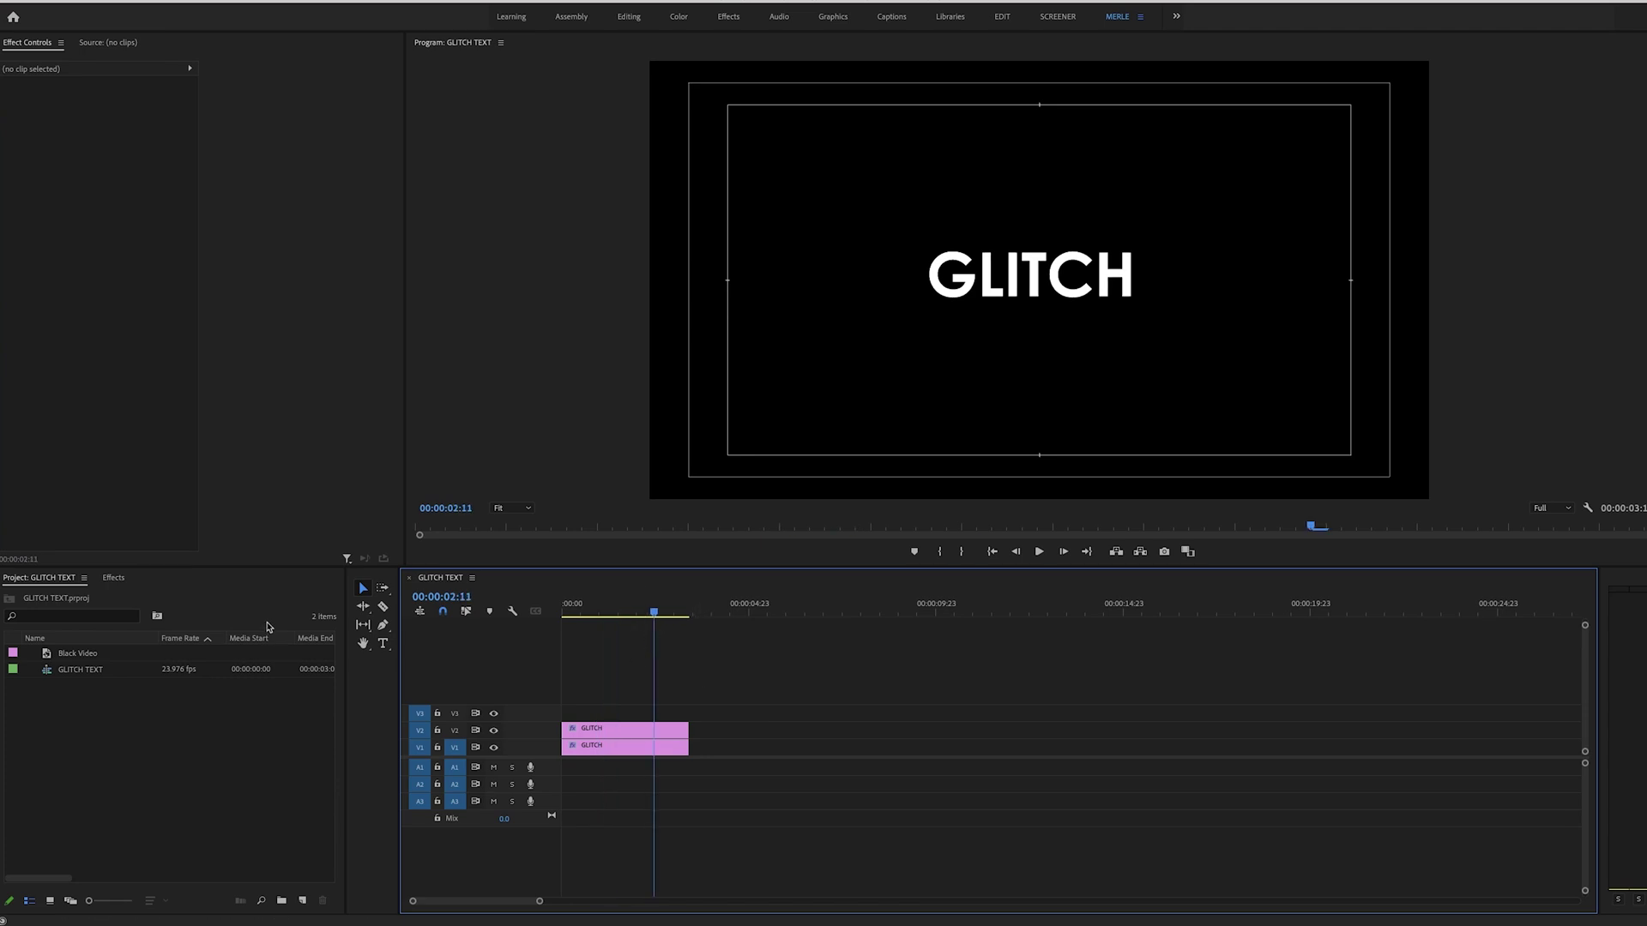
Search Effects for 'WAVE WARP' and pick Video Effects > Distort > Wave Warp for the V2 clip
left_click(113, 579)
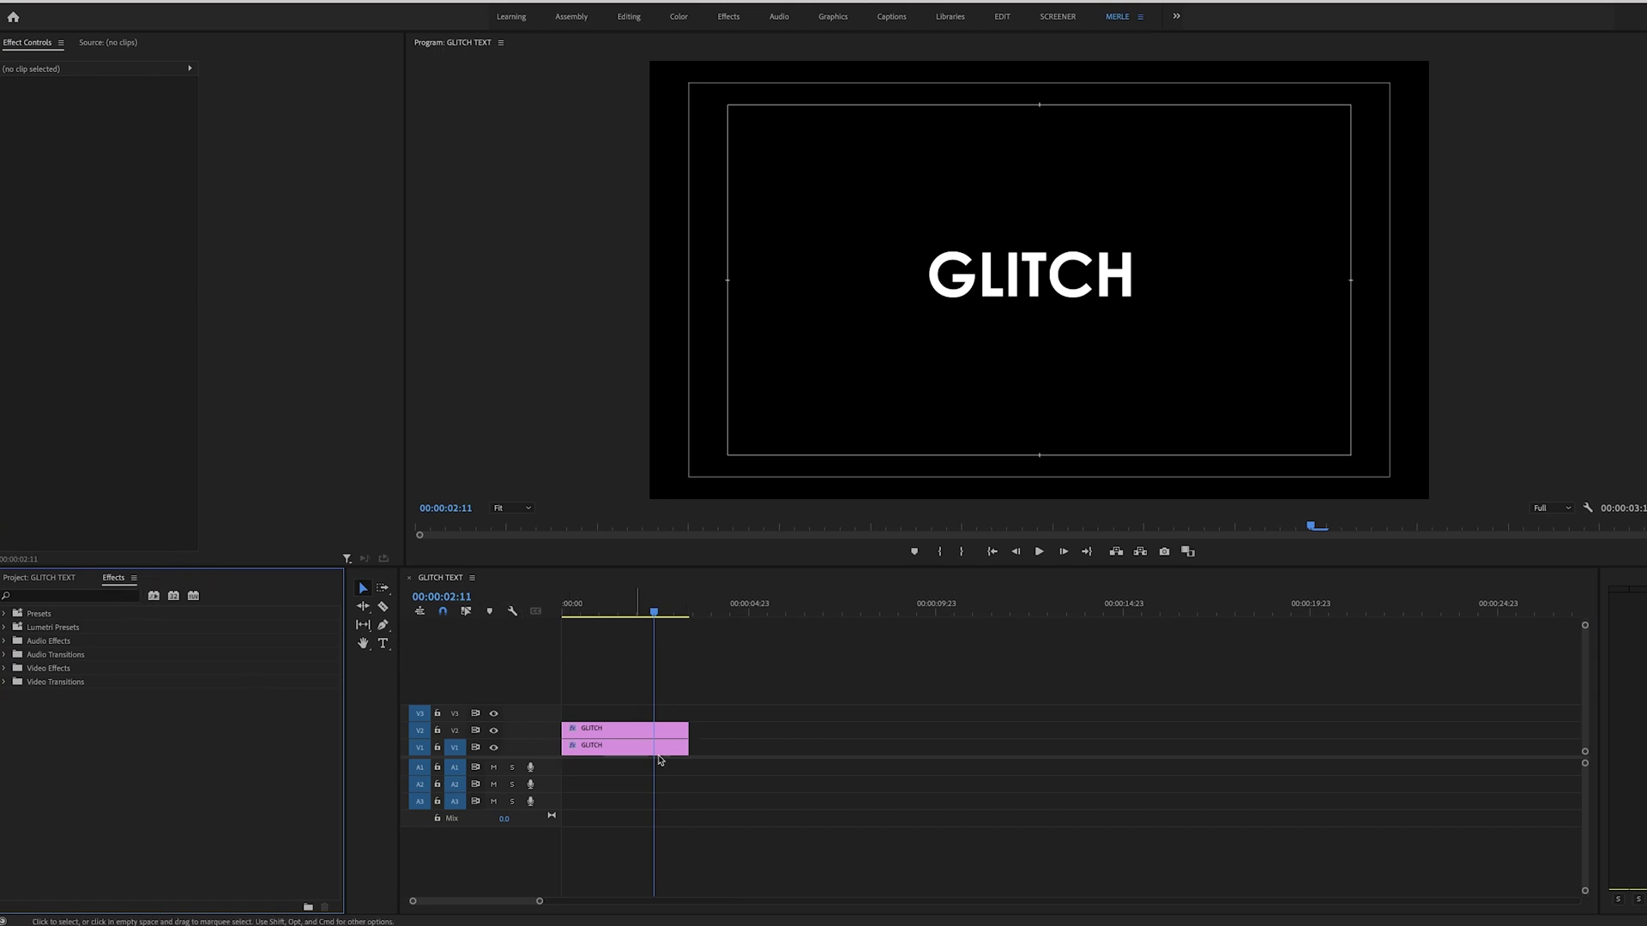
left_click(613, 738)
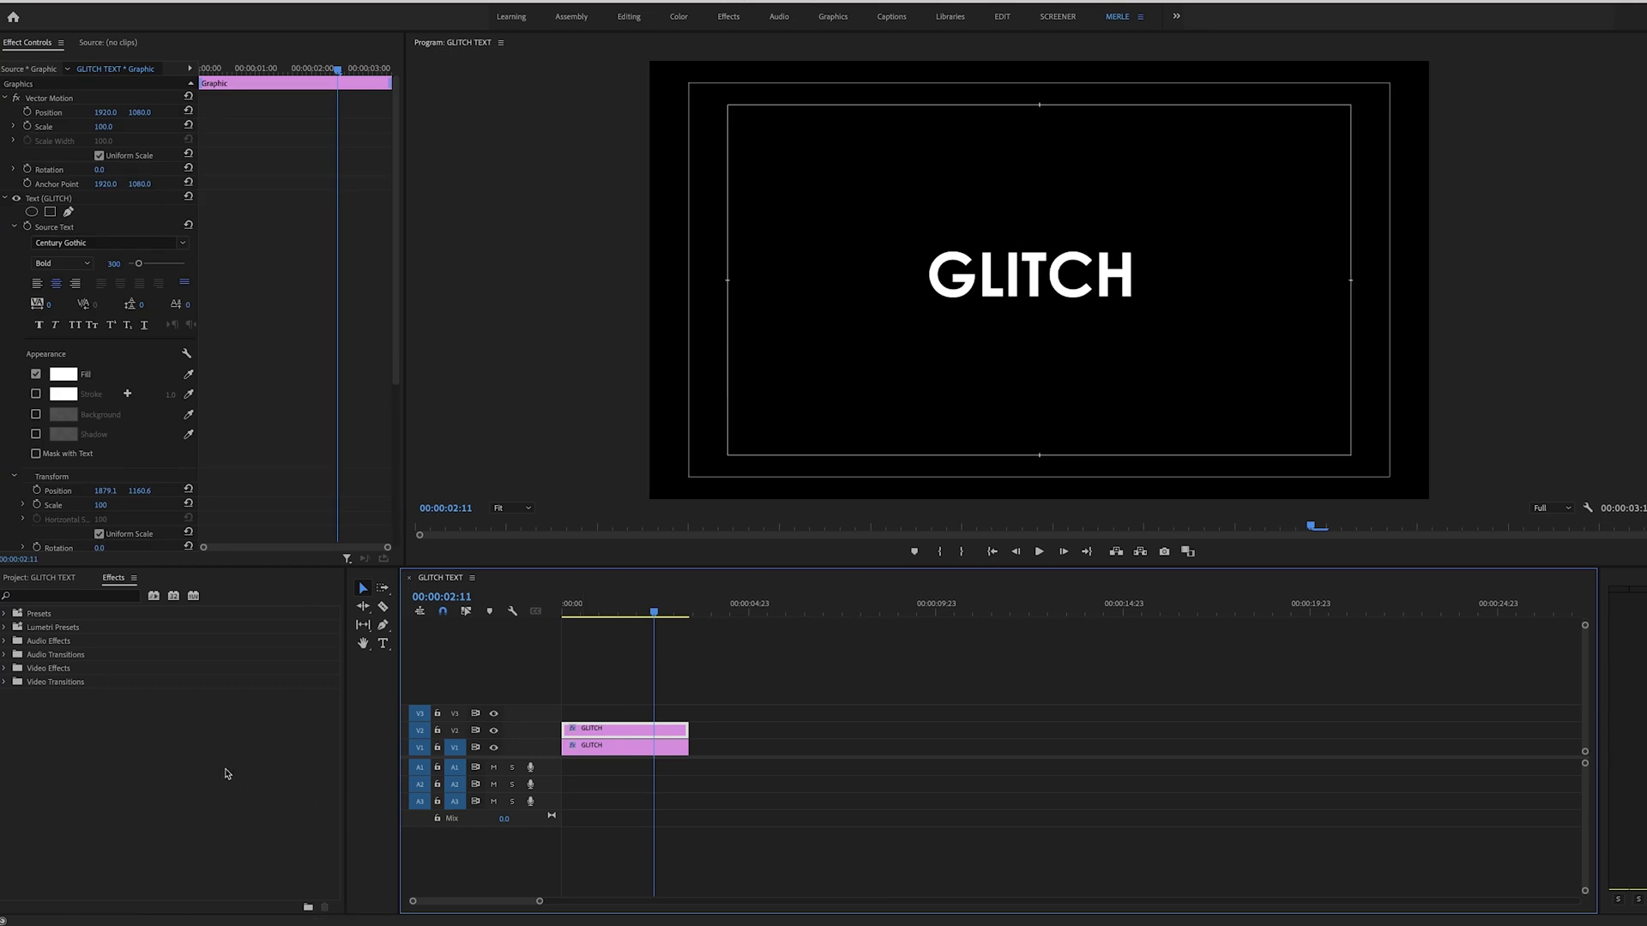
left_click(100, 597)
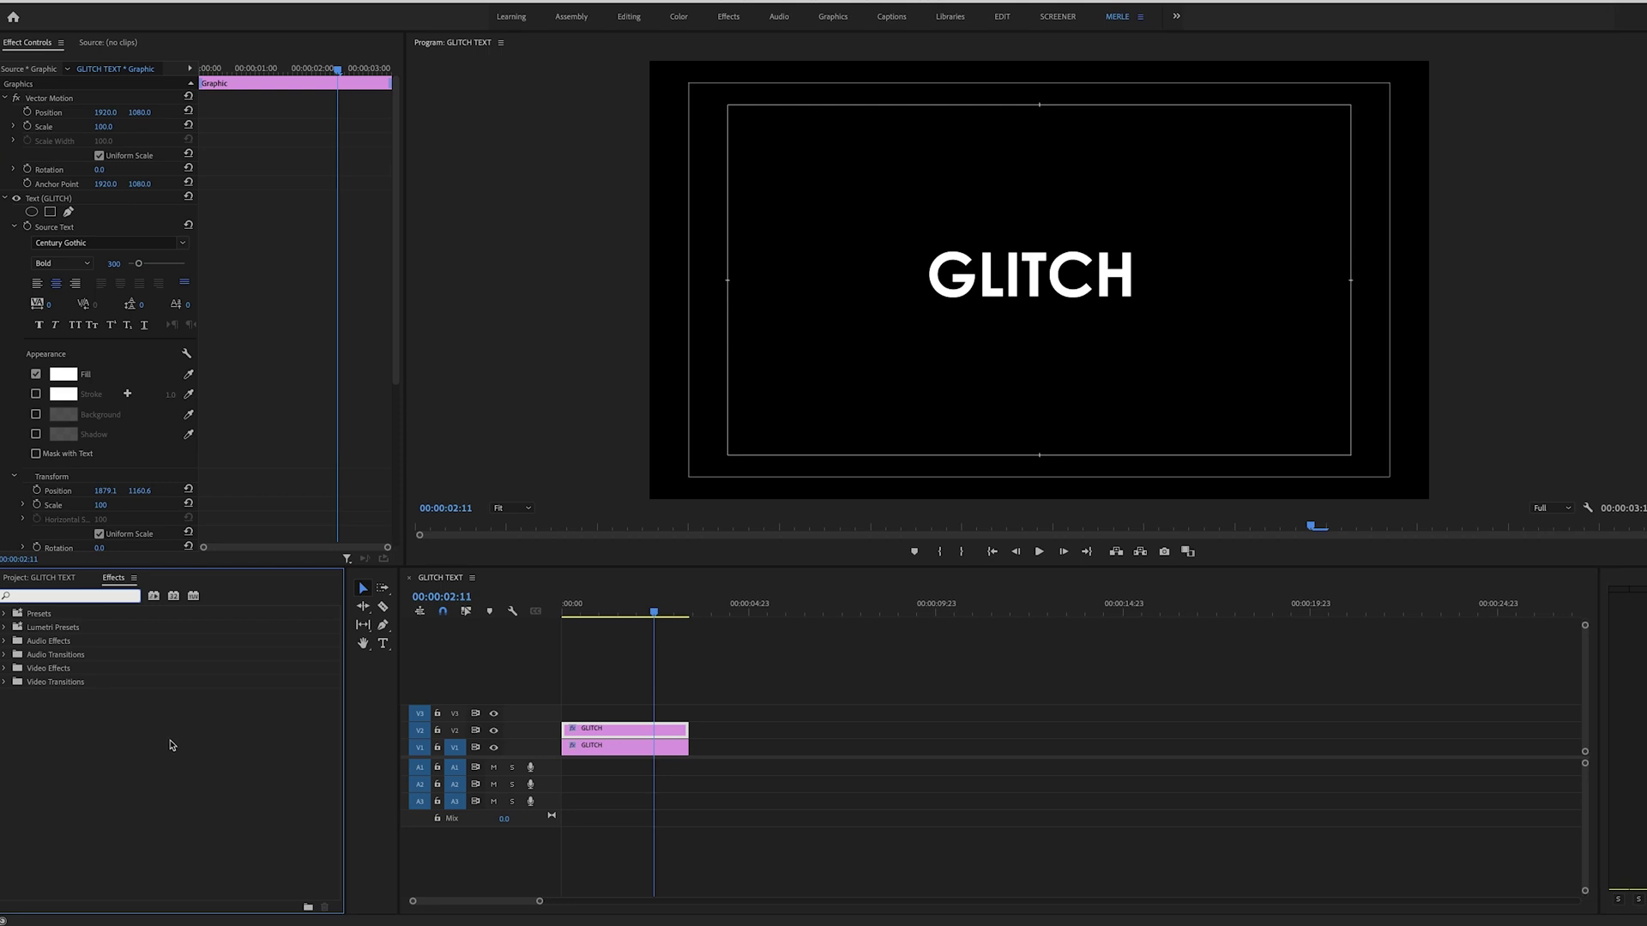
type("WAV")
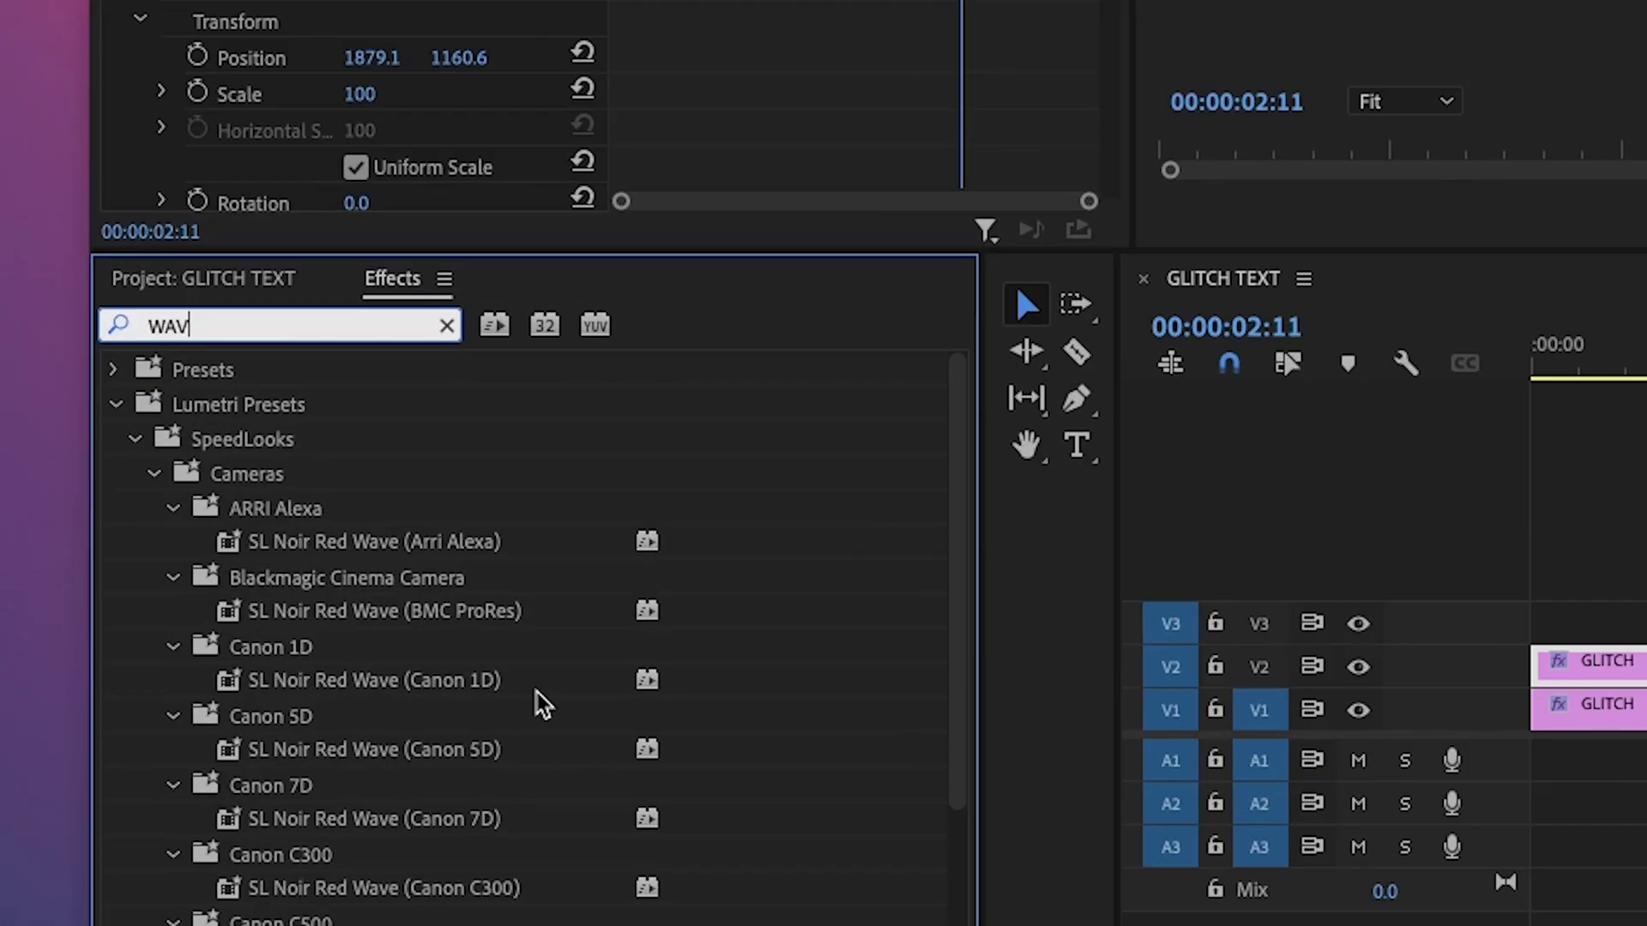
type("E WARP")
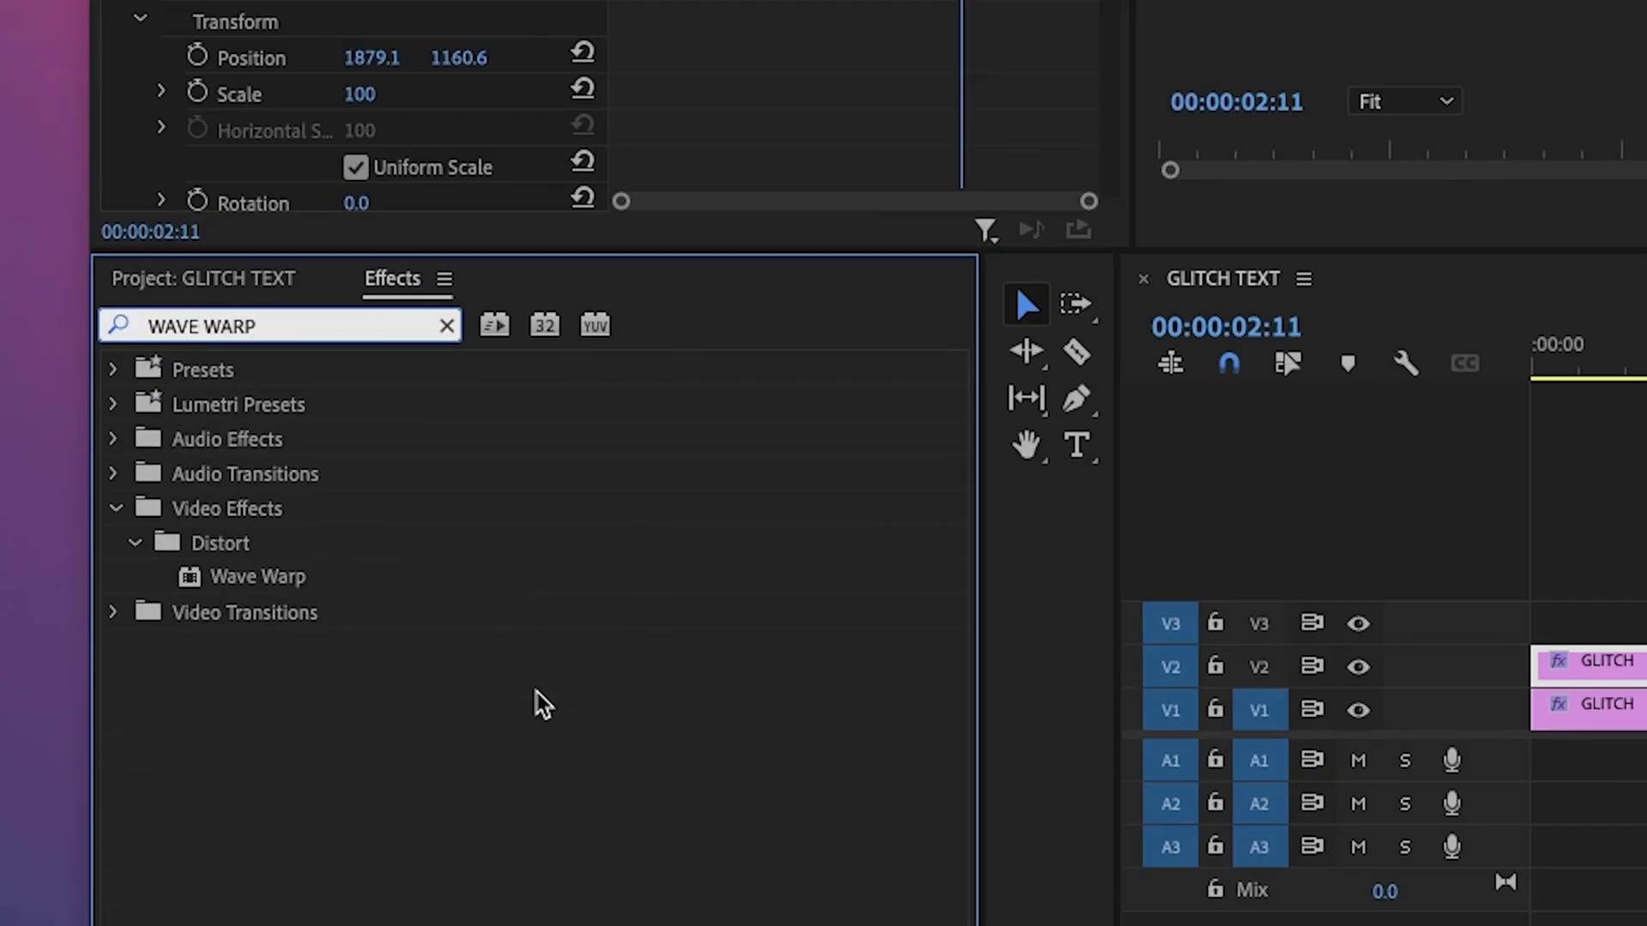
left_click(271, 576)
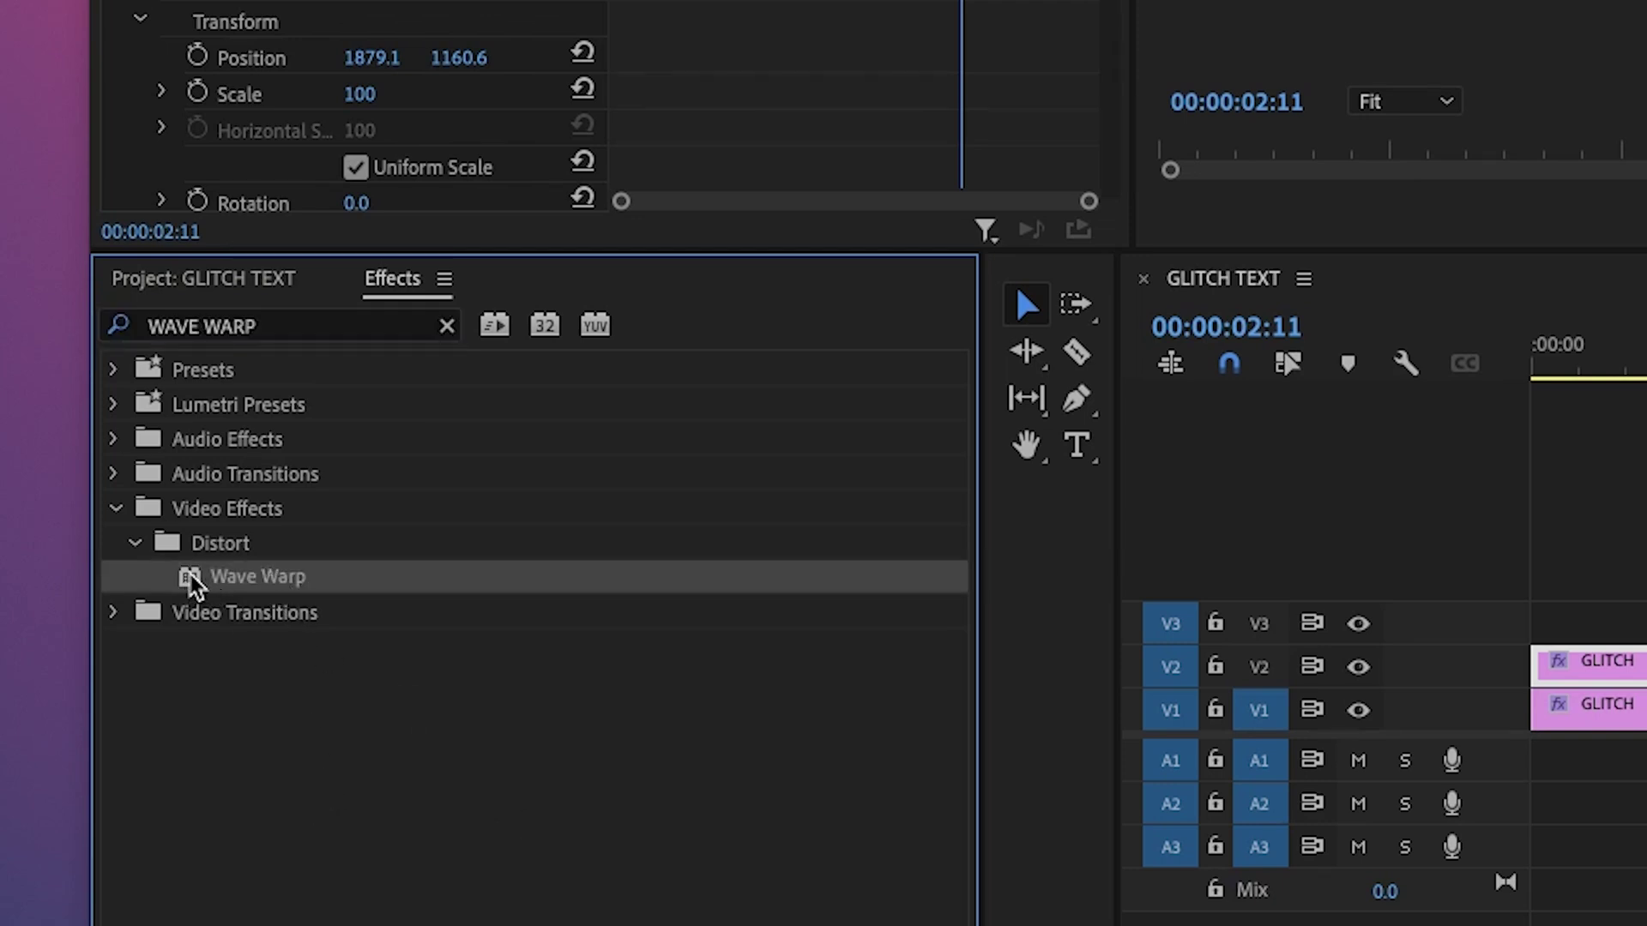
left_click_drag(193, 588, 1646, 668)
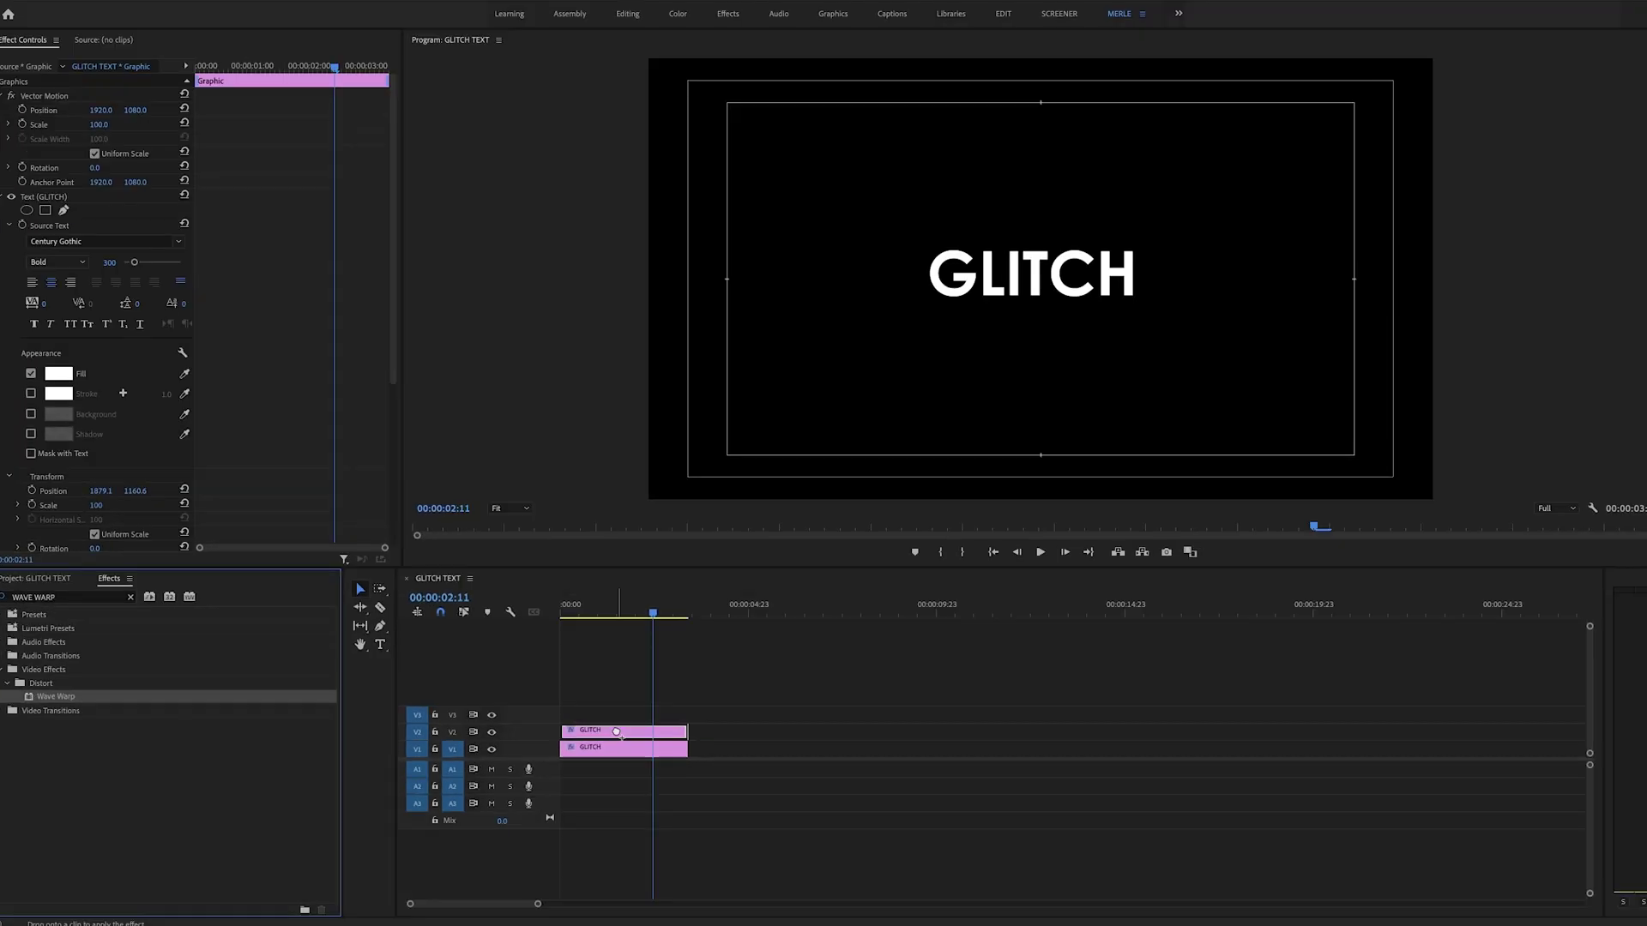
Apply Wave Warp to the V2 GLITCH clip and preview the warped title
left_click_drag(616, 732, 616, 732)
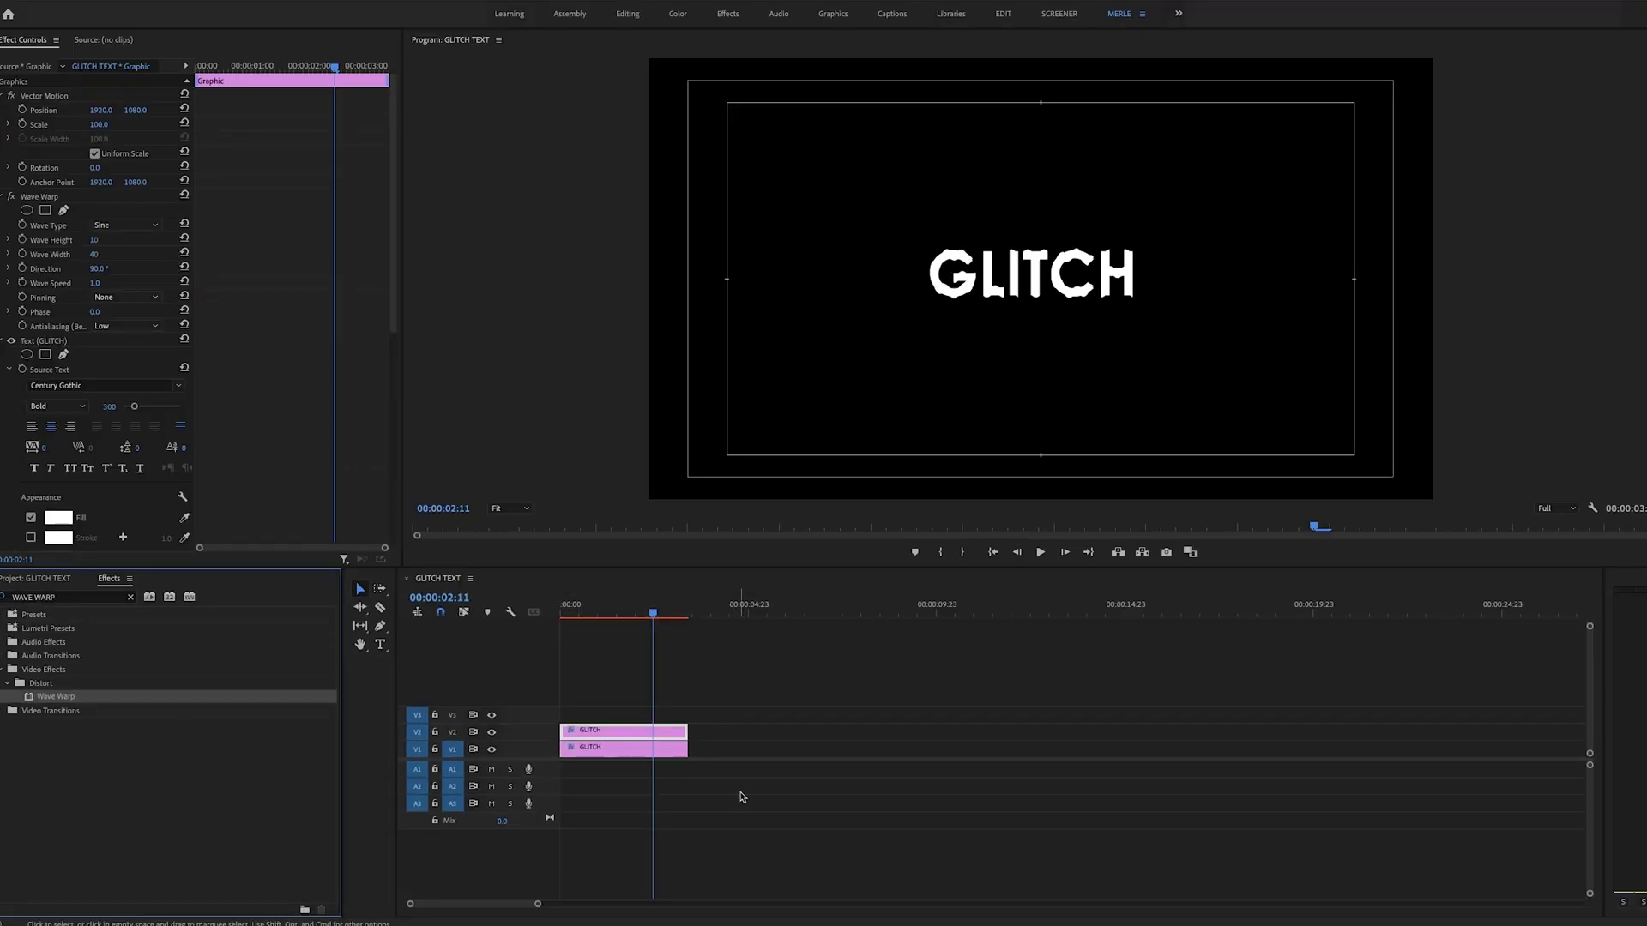
left_click_drag(657, 615, 611, 615)
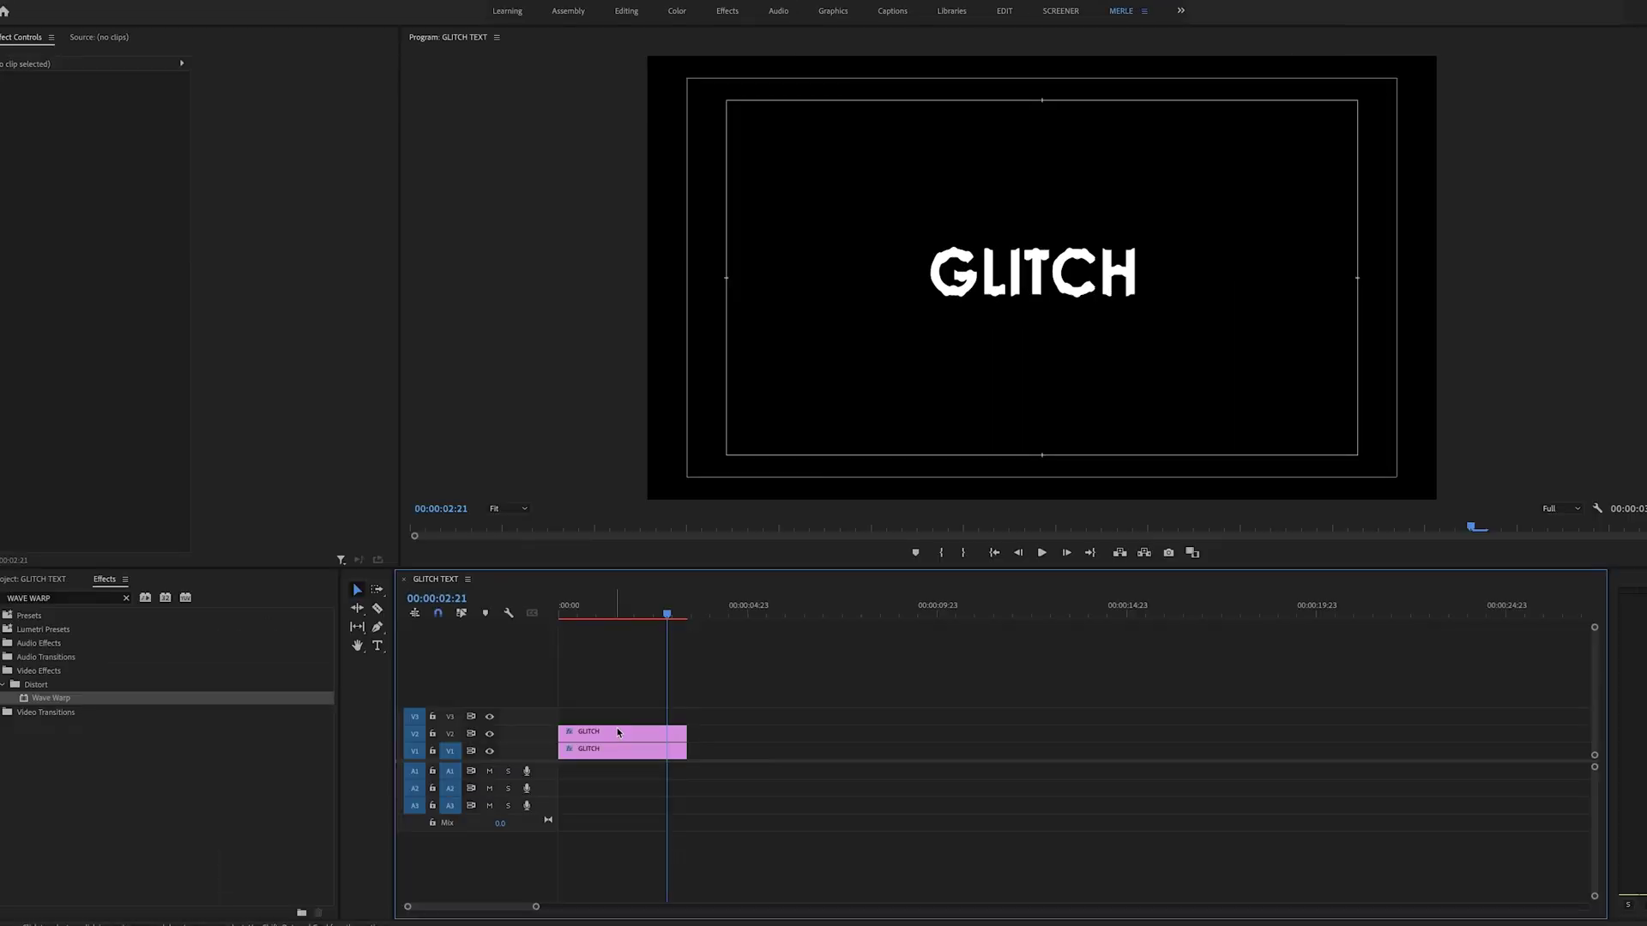
left_click(623, 732)
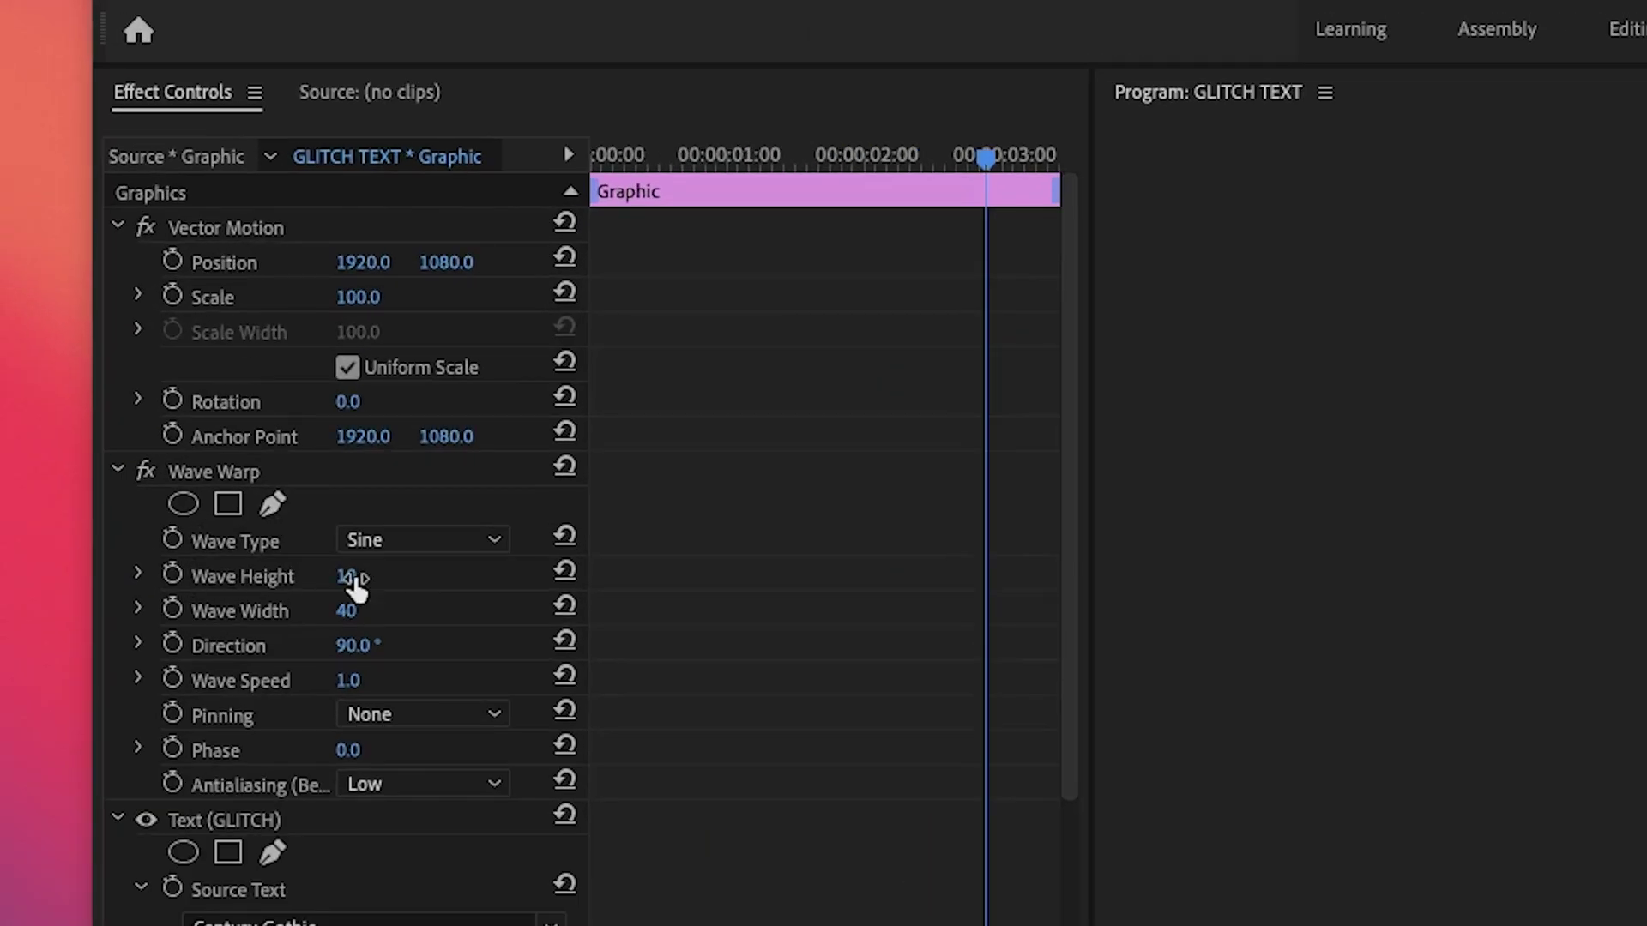
Set Wave Warp to Square, Wave Height 60, Wave Width 24, Wave Speed -15
left_click(500, 538)
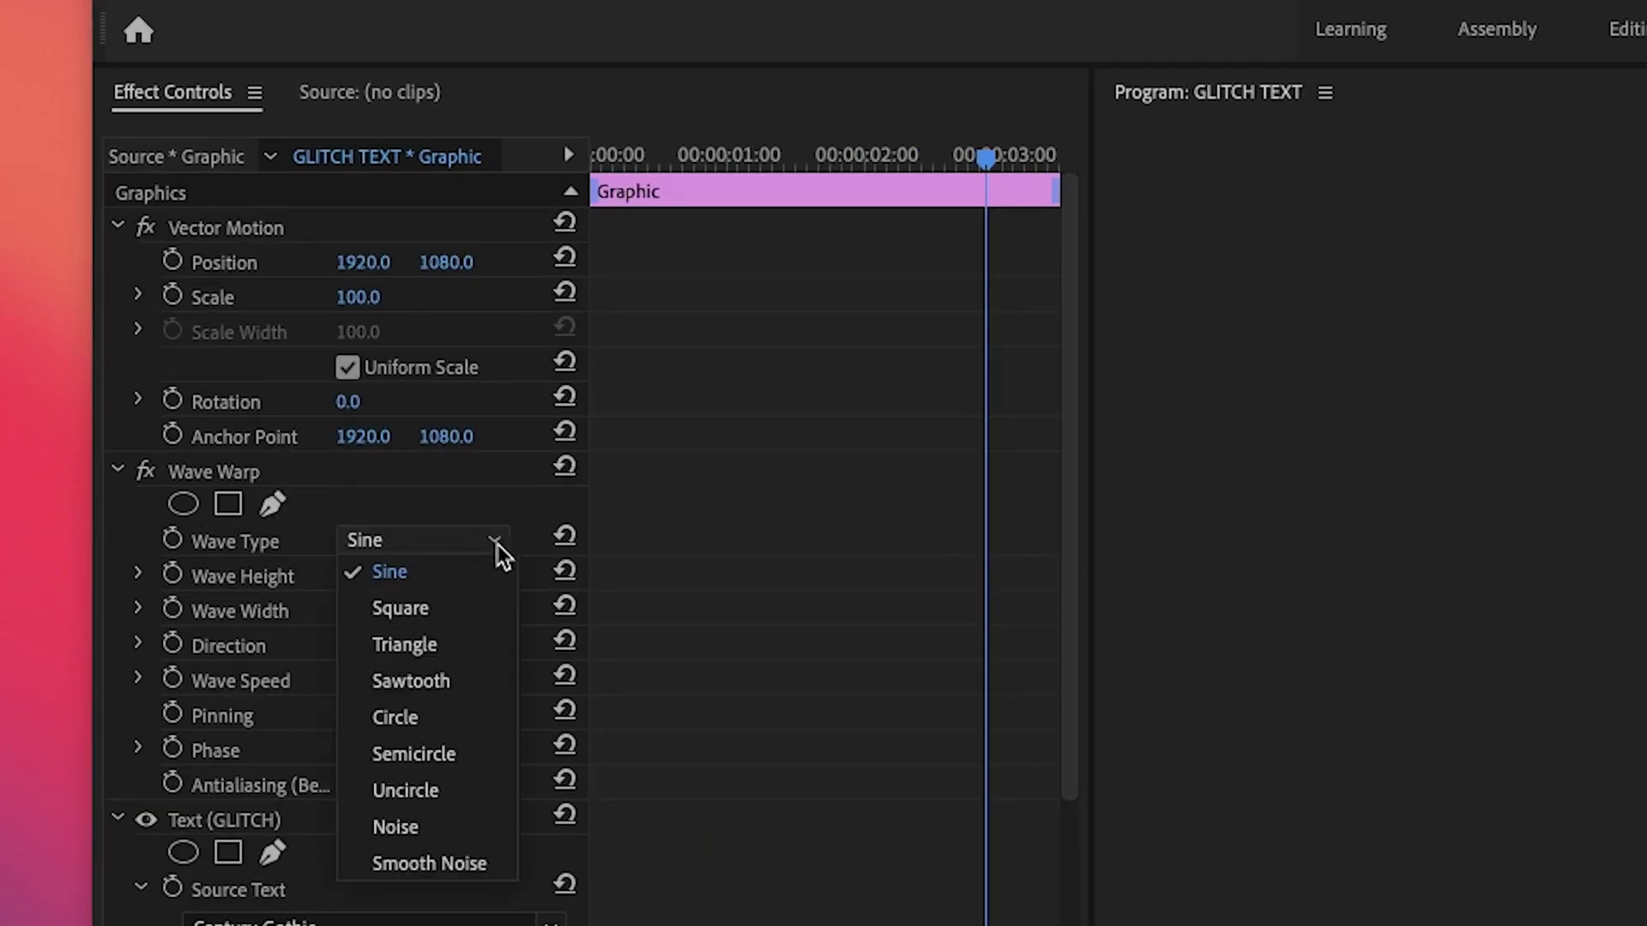
left_click(477, 616)
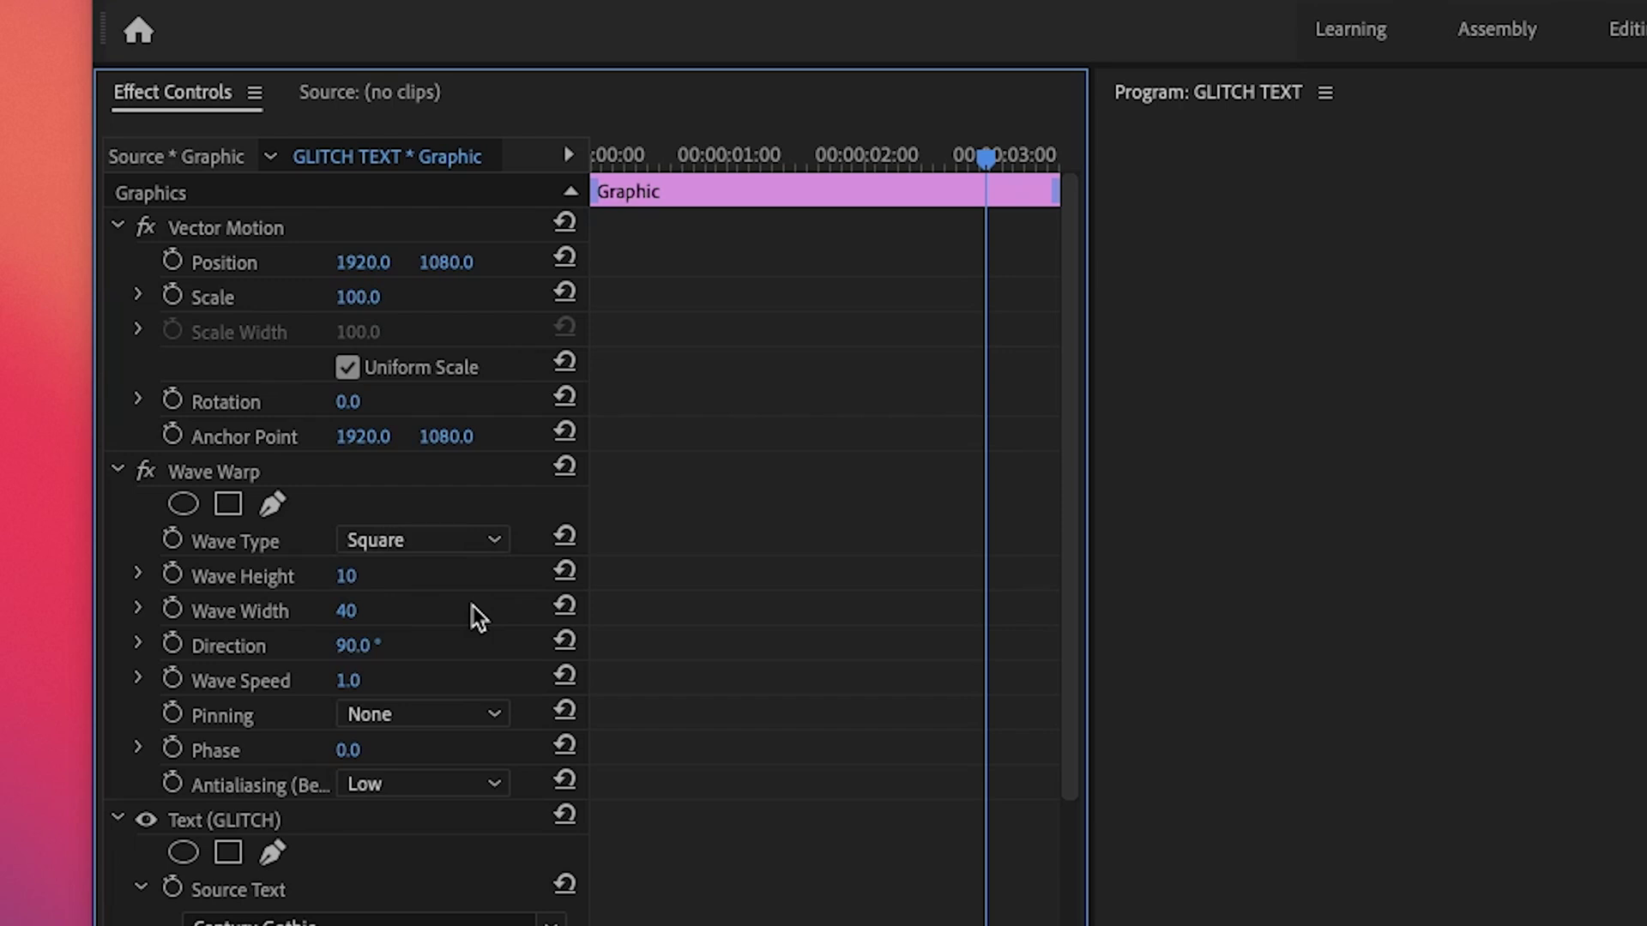
left_click(349, 575)
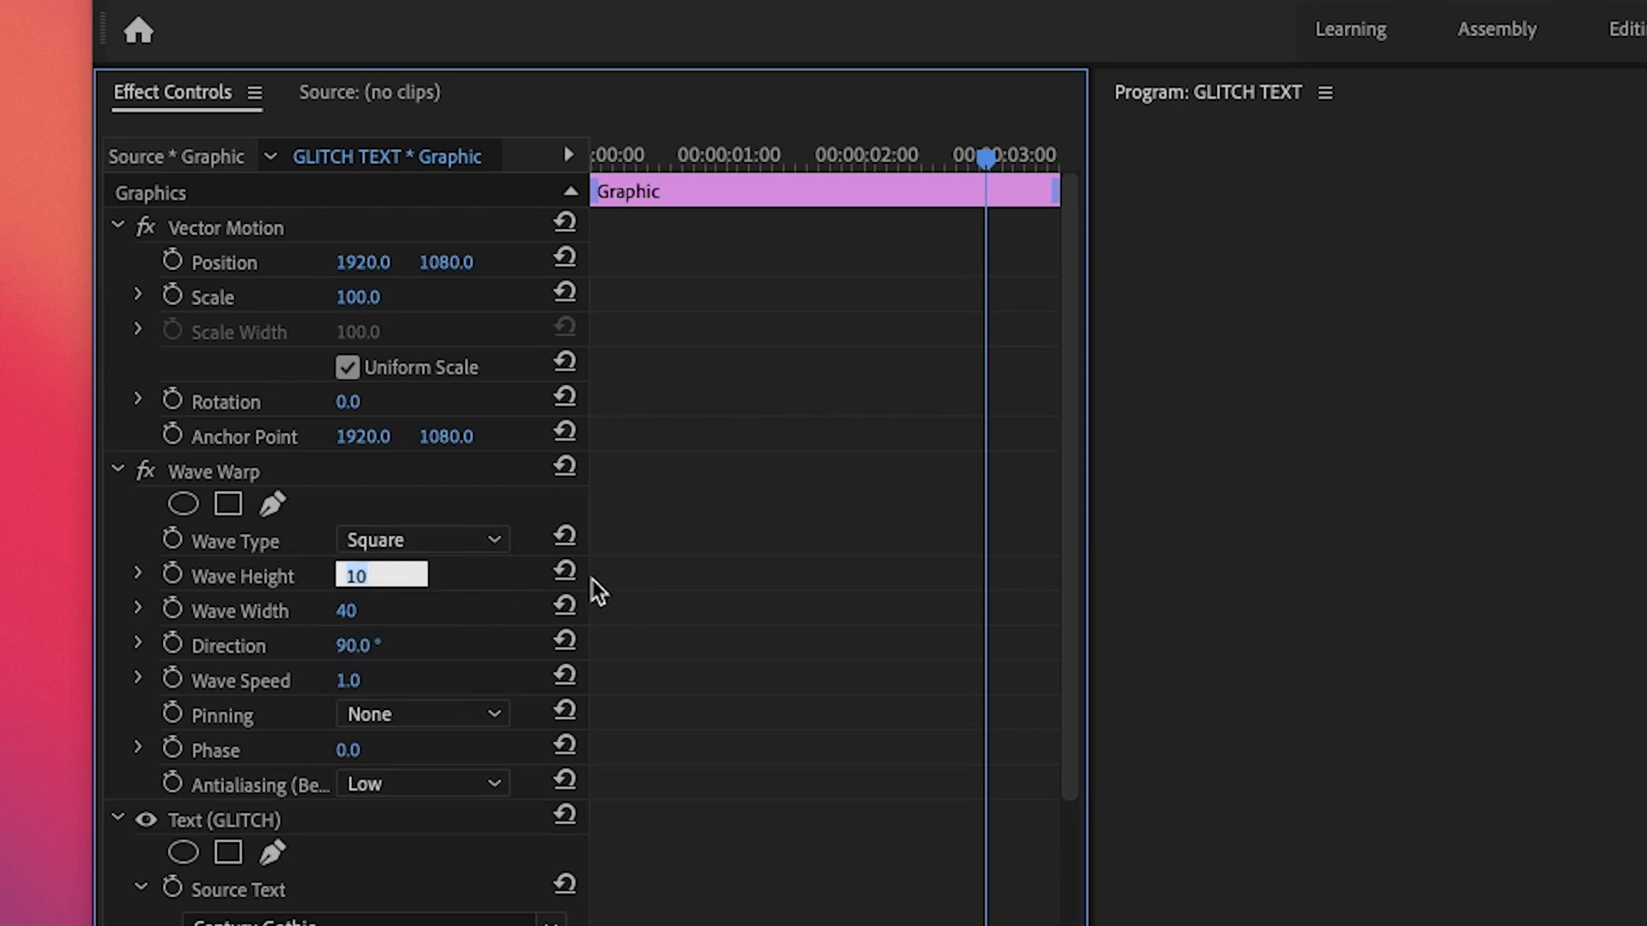
type("60")
key("Return")
left_click(352, 611)
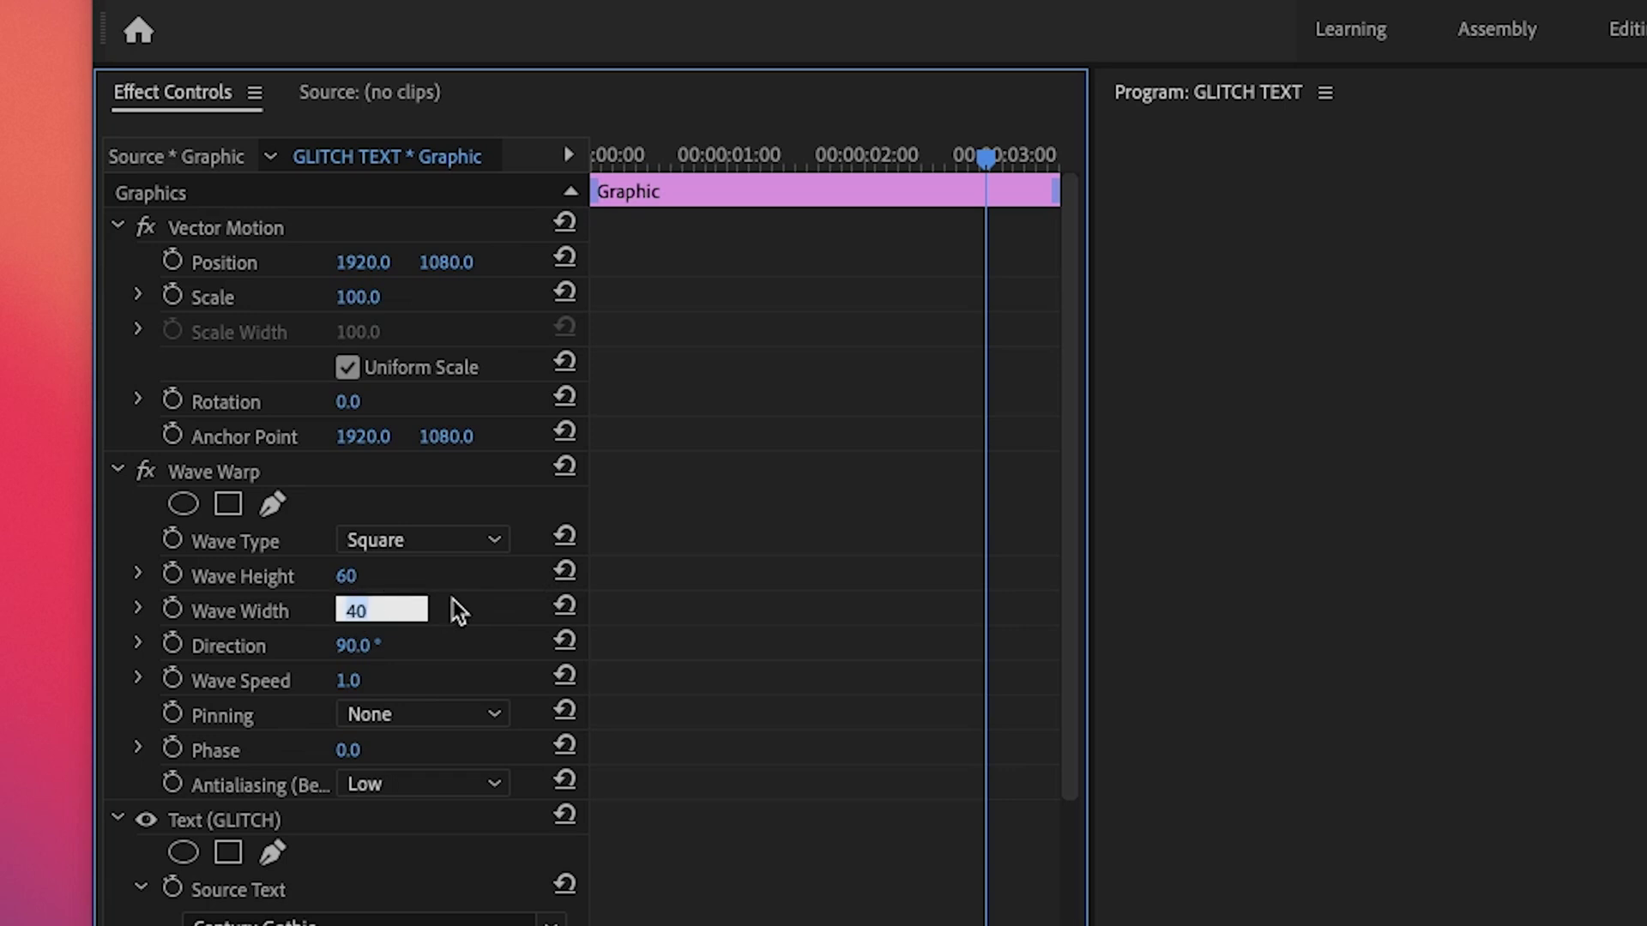
type("24")
key("Return")
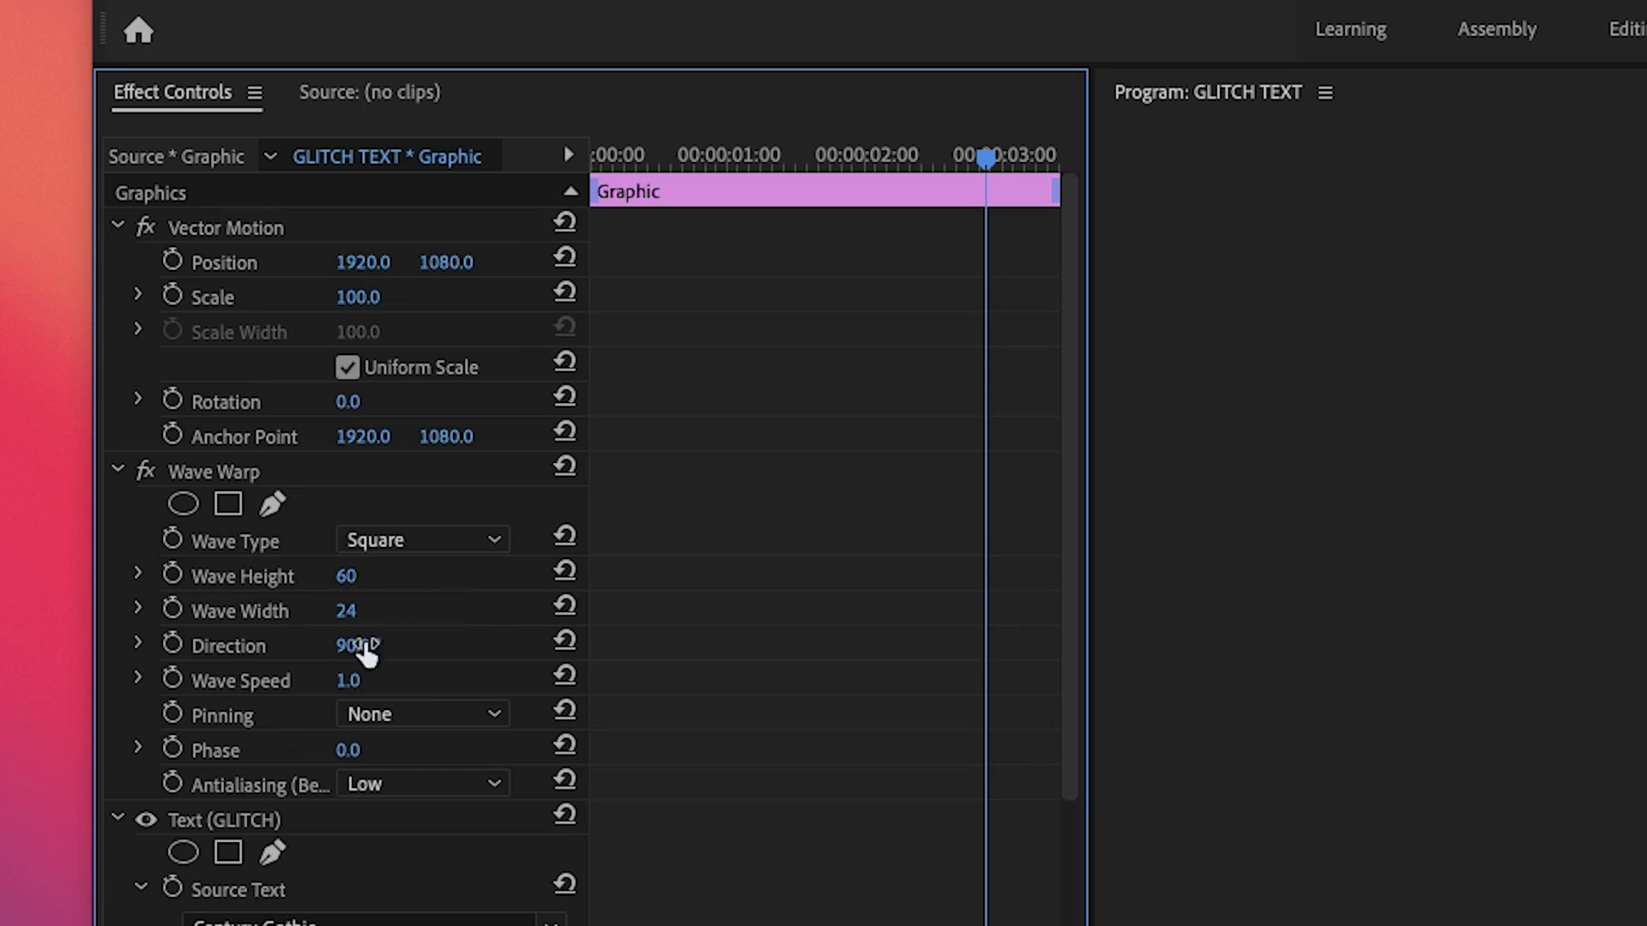
left_click(353, 682)
type("-15")
key("Return")
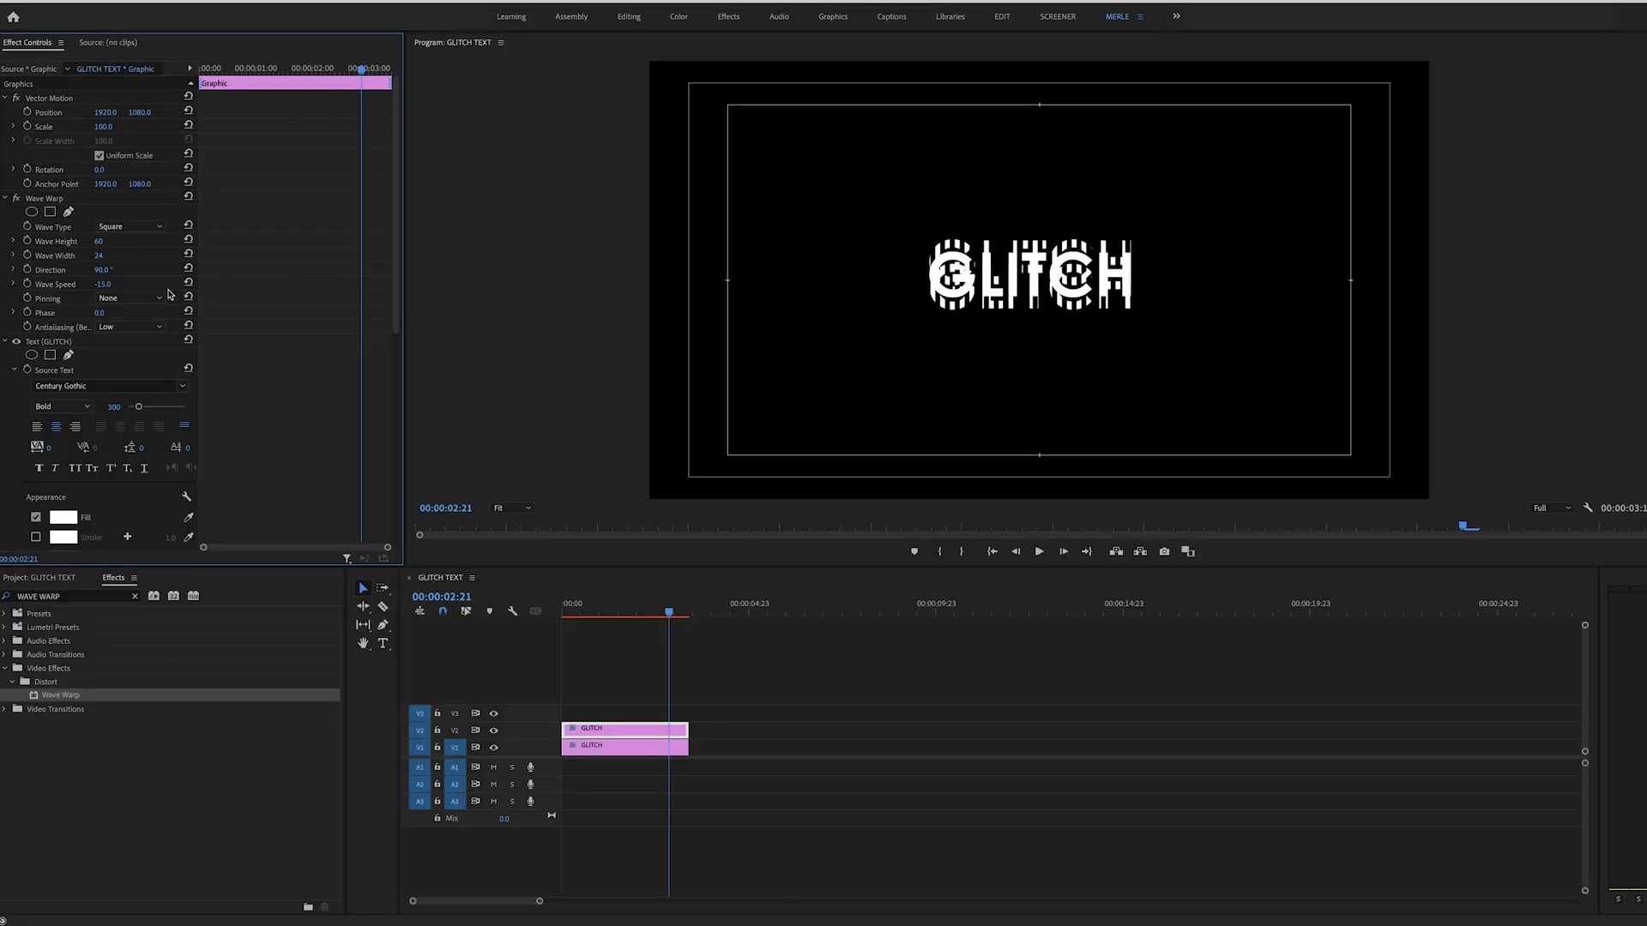
left_click(550, 608)
key("Home")
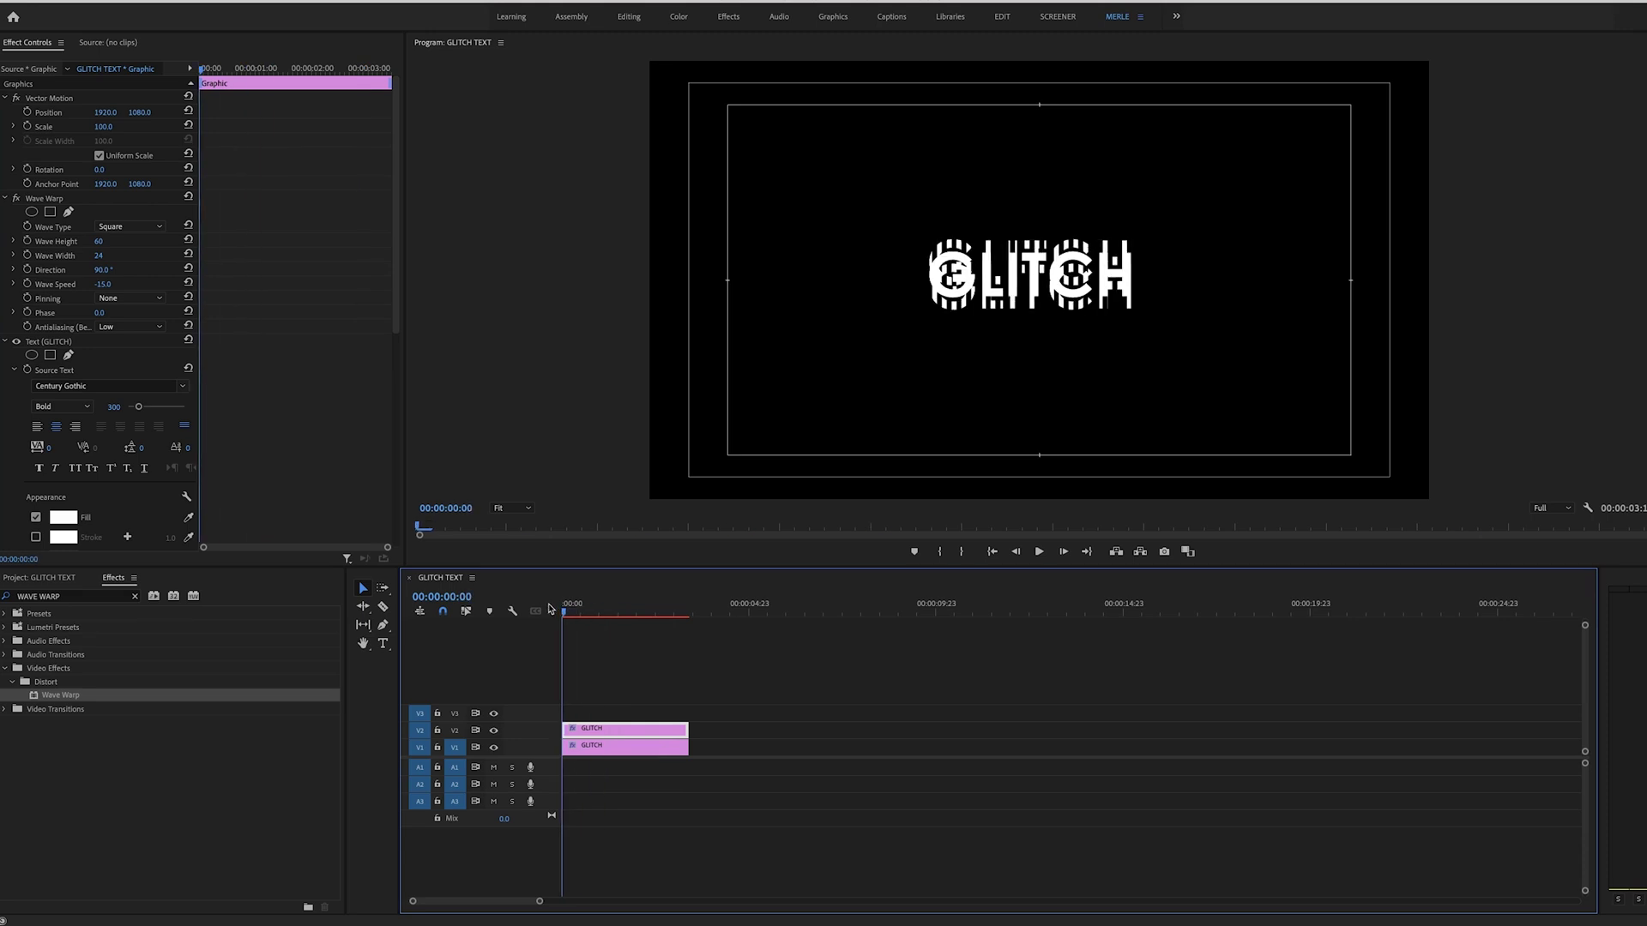
Preview the warped title, then switch to the Razor tool with the playhead at the start
key("space")
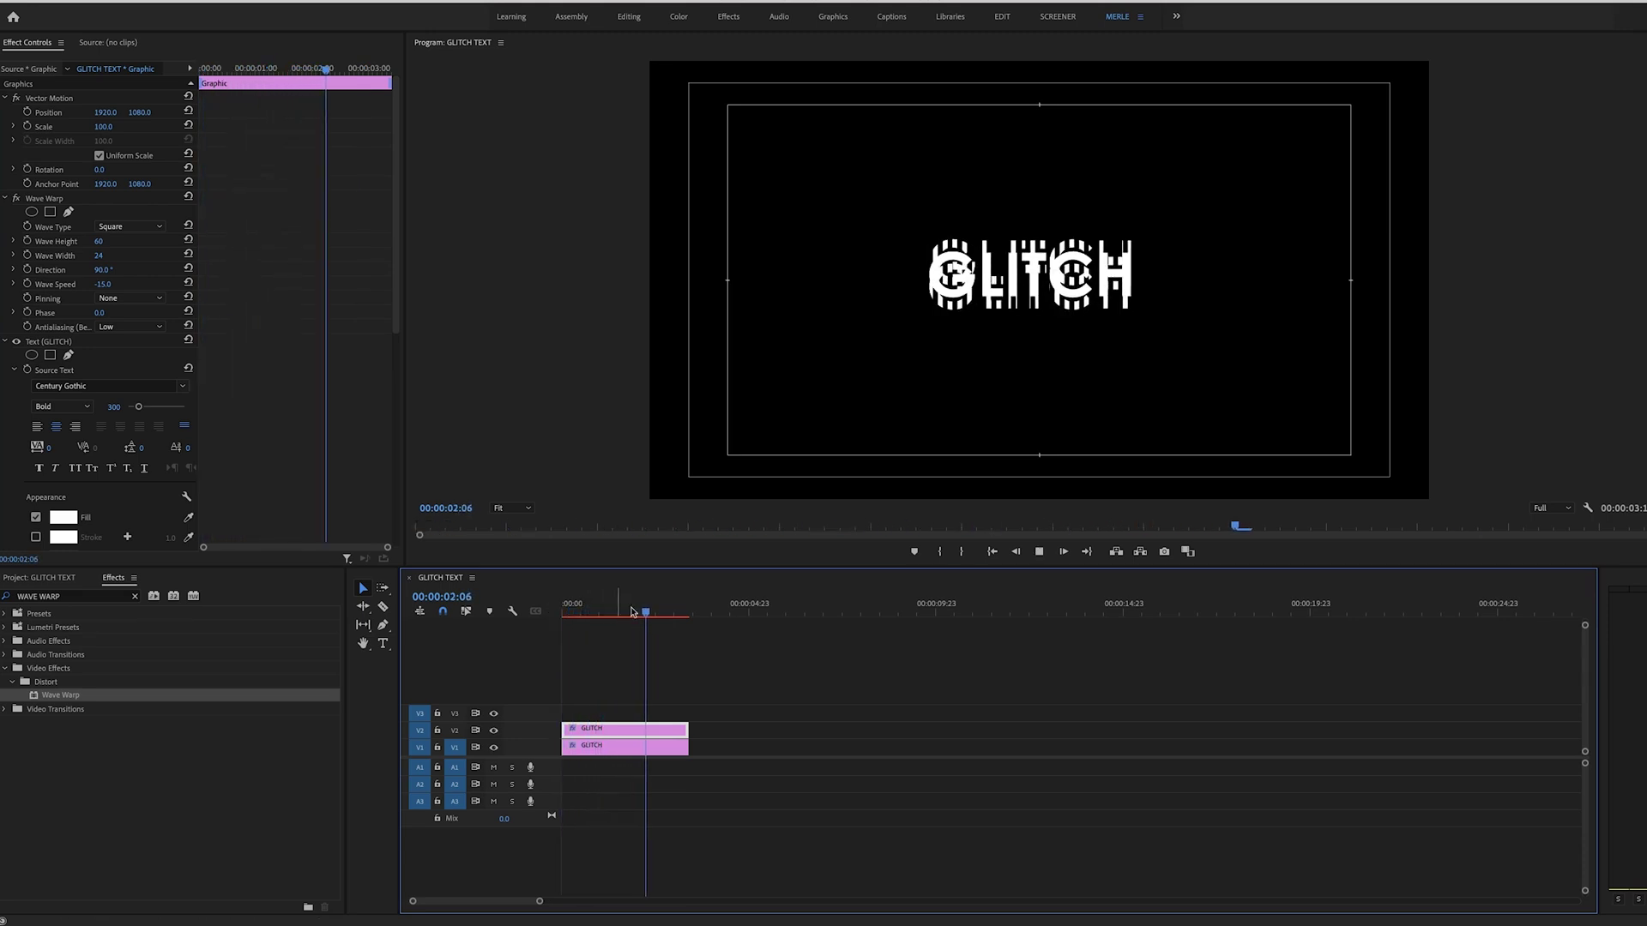
key("space")
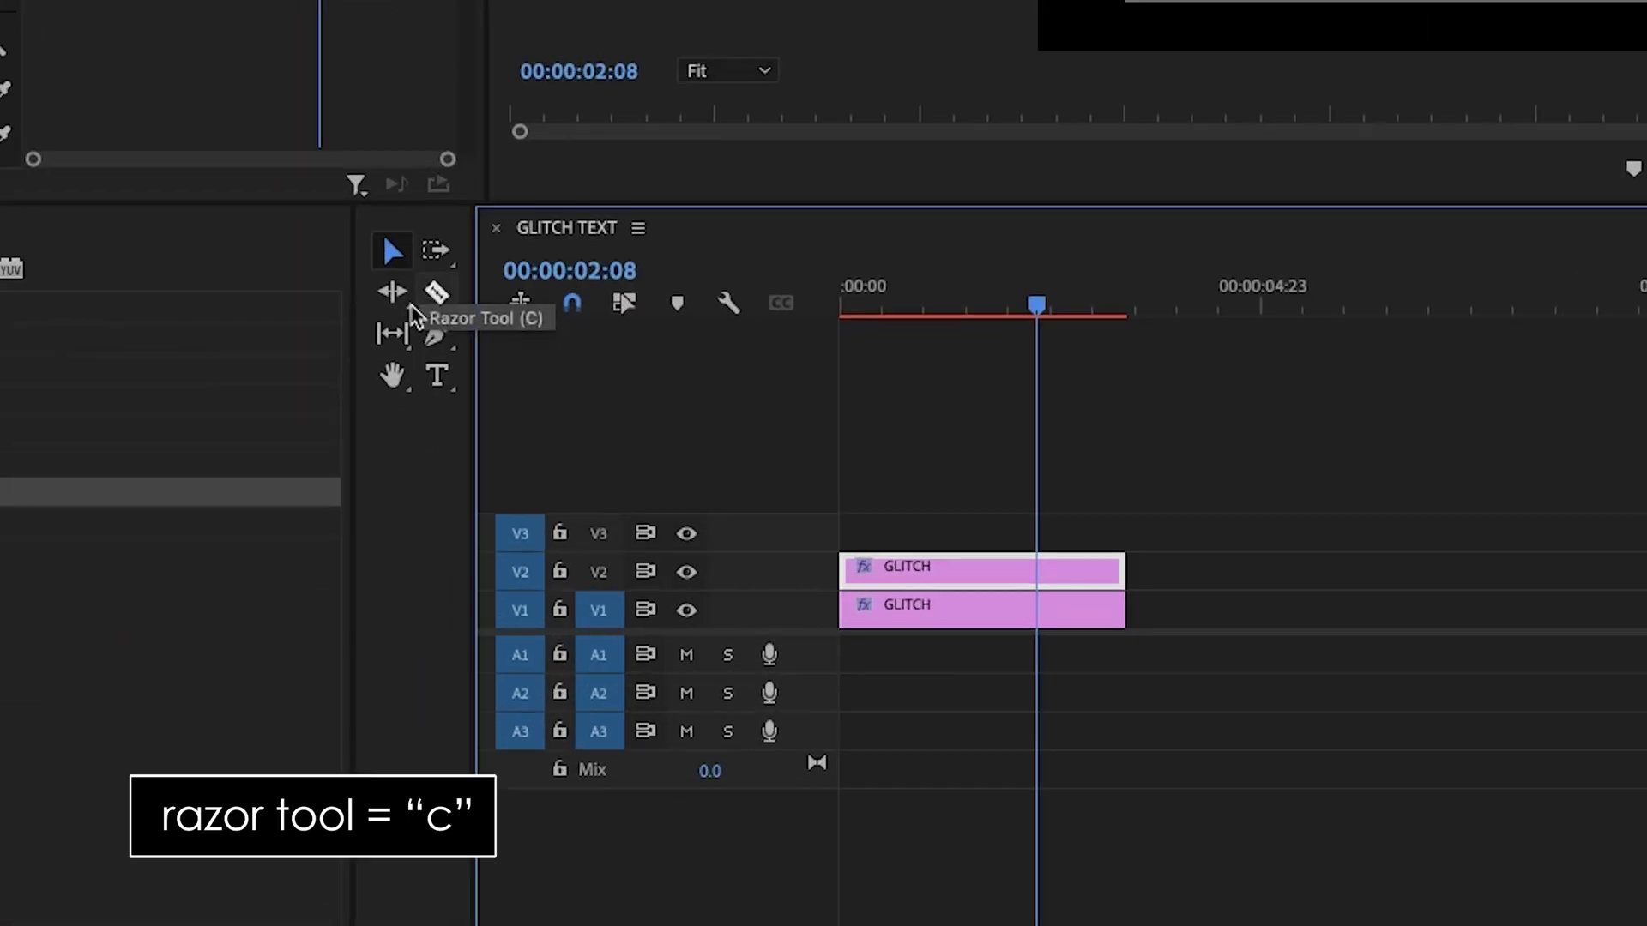
left_click(386, 609)
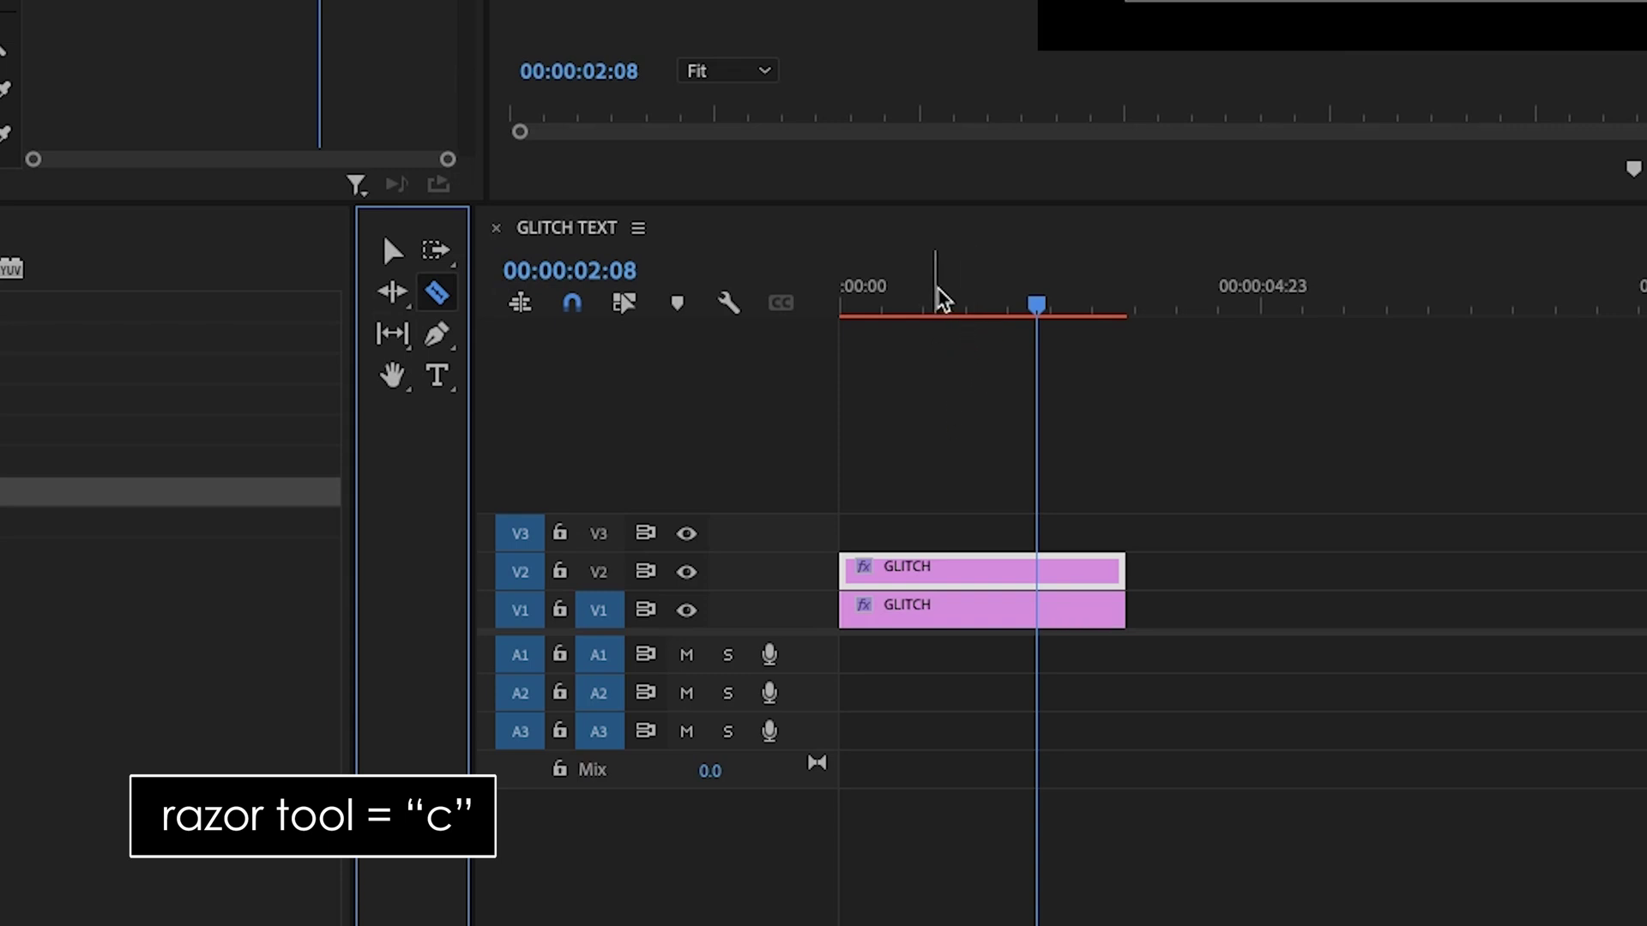
left_click_drag(1037, 305, 840, 321)
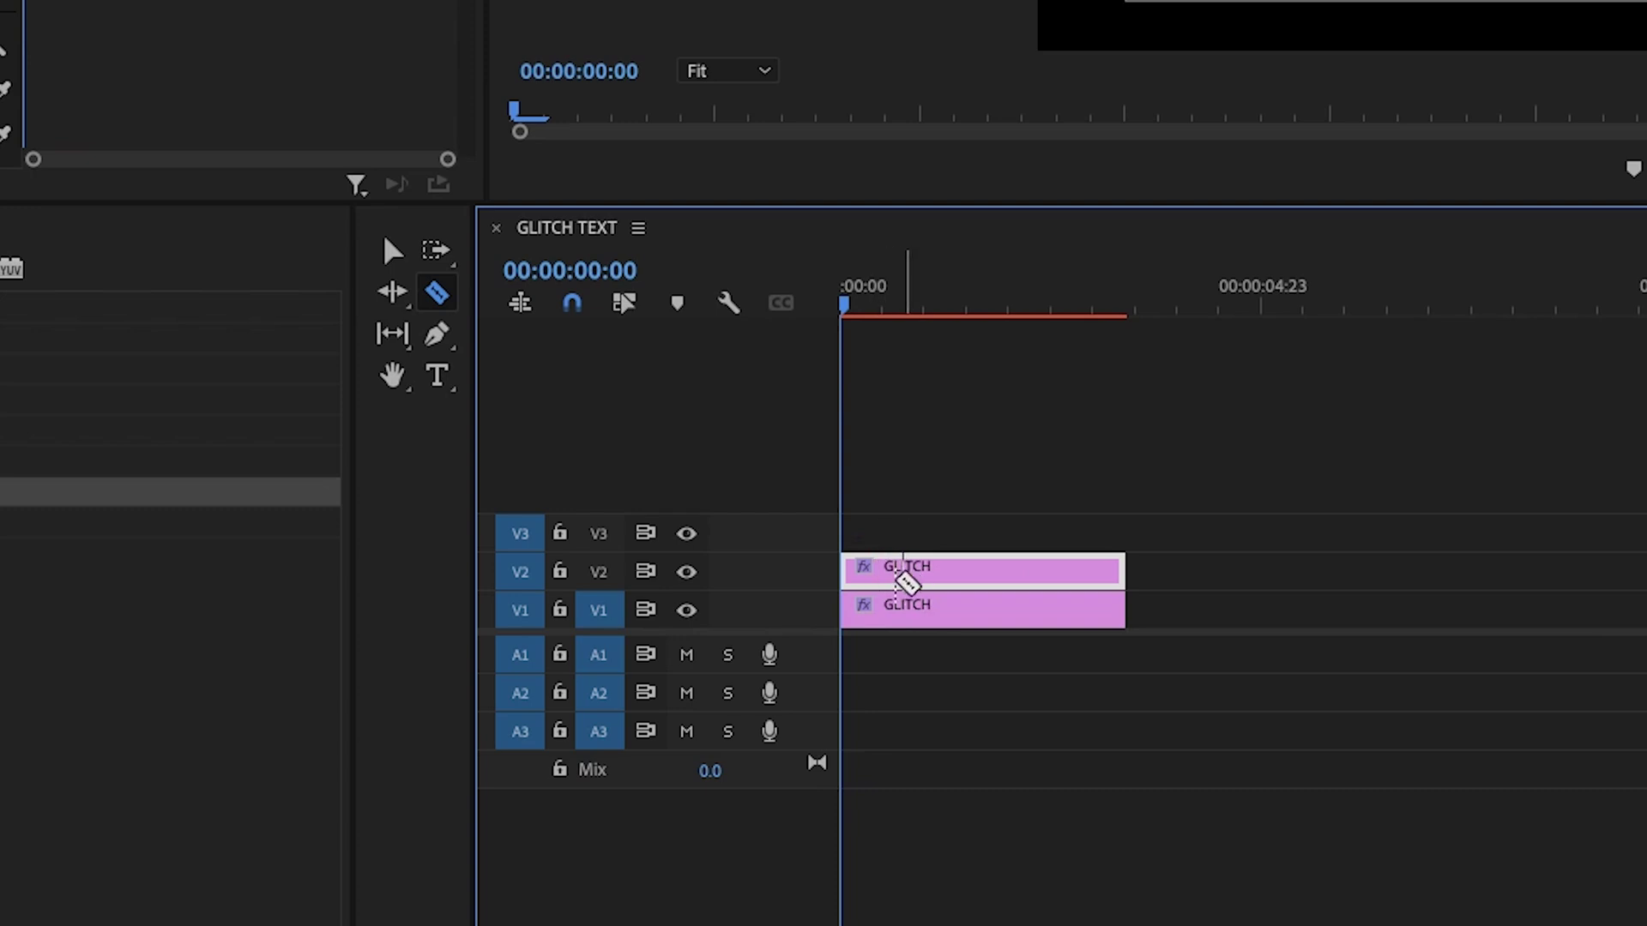
Razor-cut the V2 GLITCH clip every few frames along the first stretch
key("Right")
key("Right")
key("Right")
left_click(857, 570)
key("Right")
key("Right")
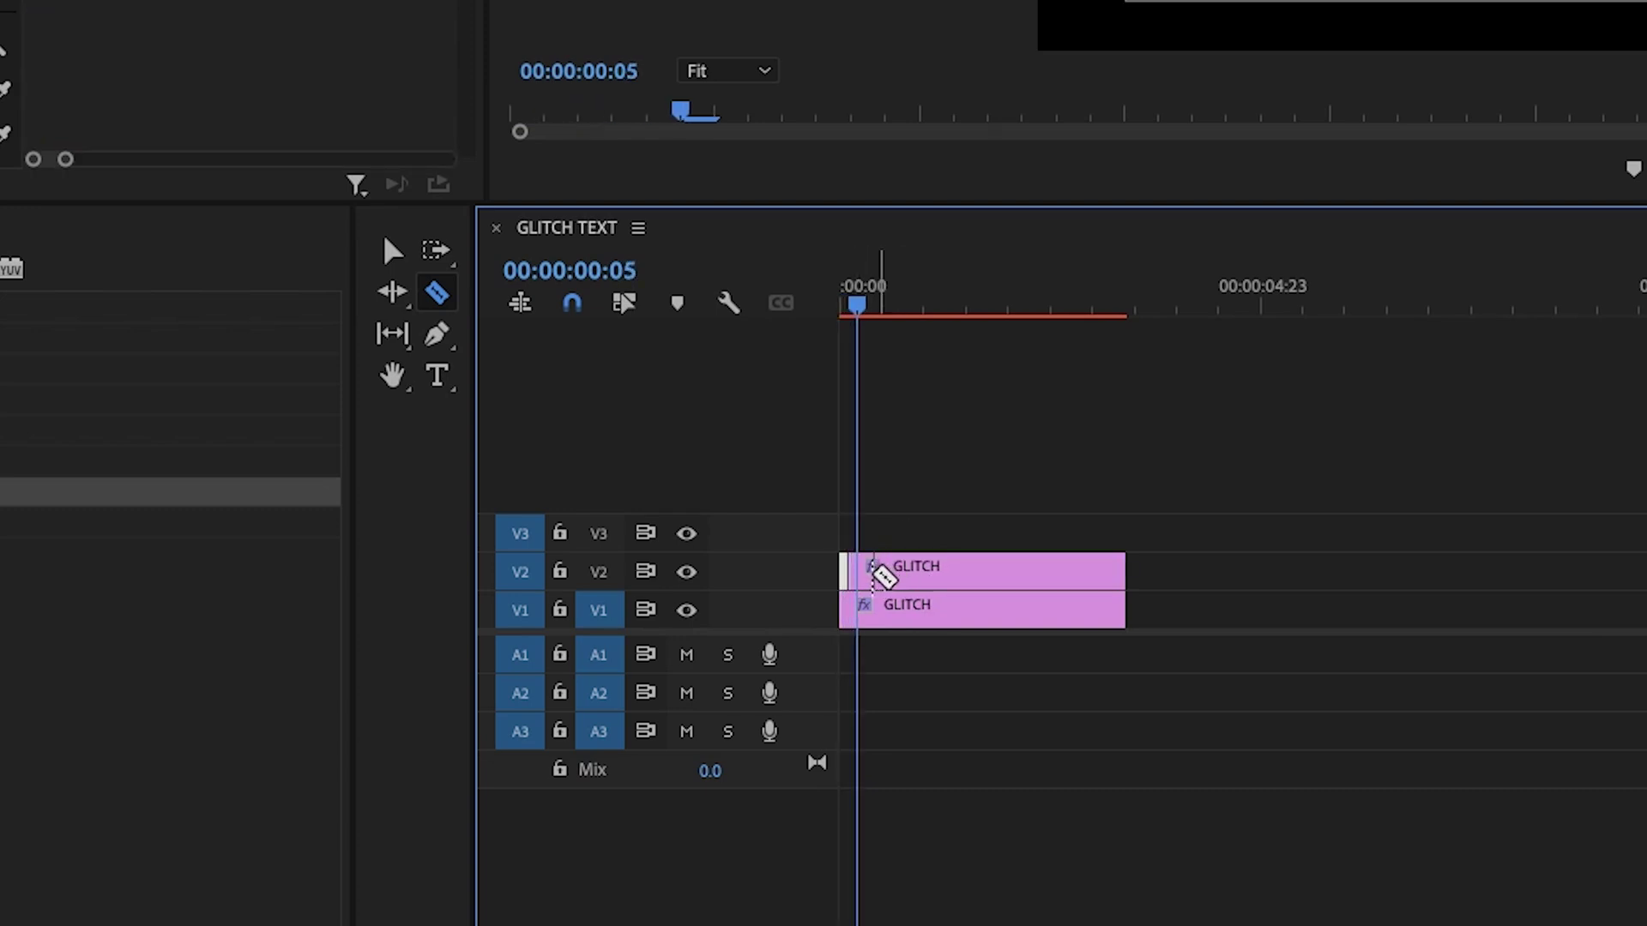
key("Right")
key("Right")
key("Right")
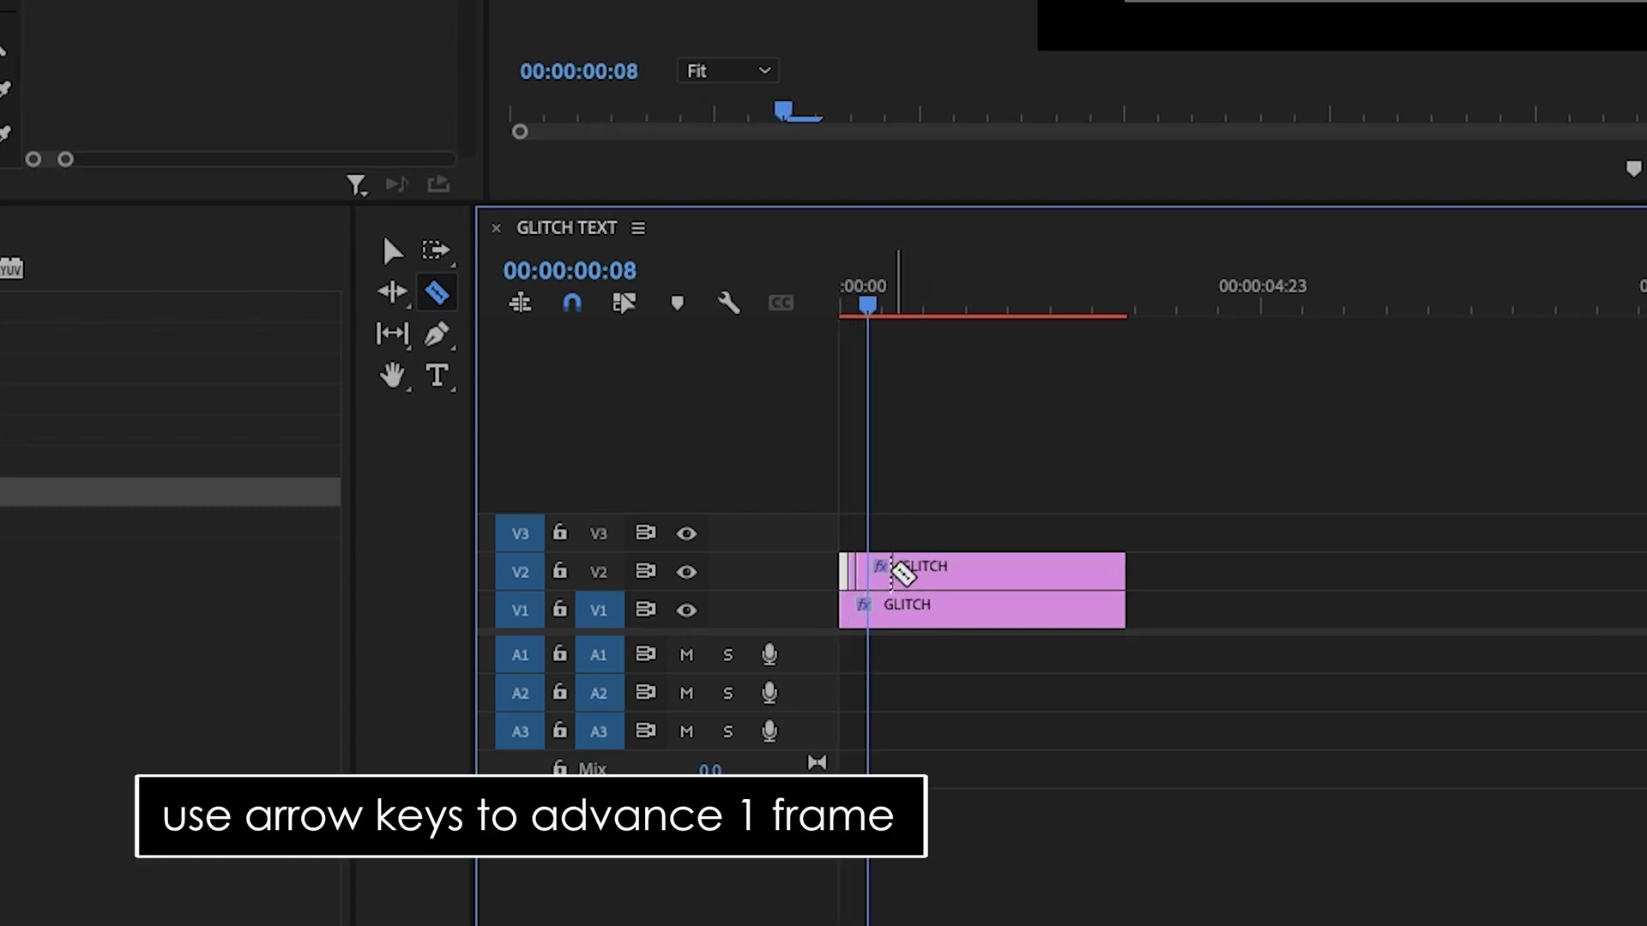
key("Right")
key("Right")
left_click(896, 572)
key("Right")
key("Right")
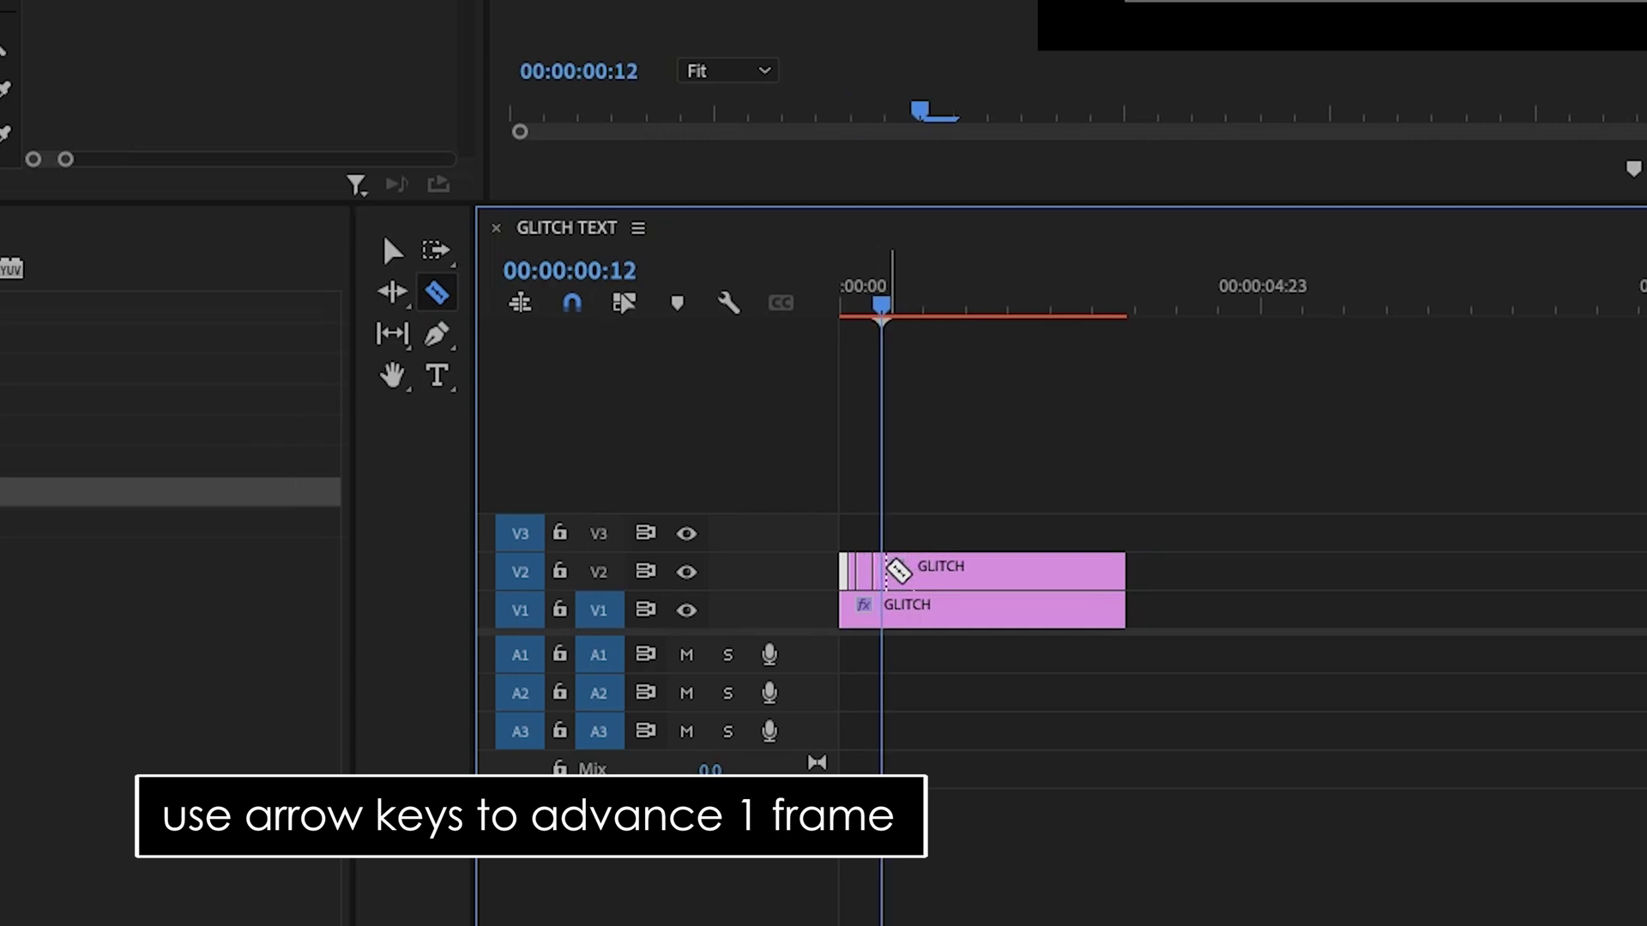
left_click(900, 571)
key("Right")
key("Right")
key("Right")
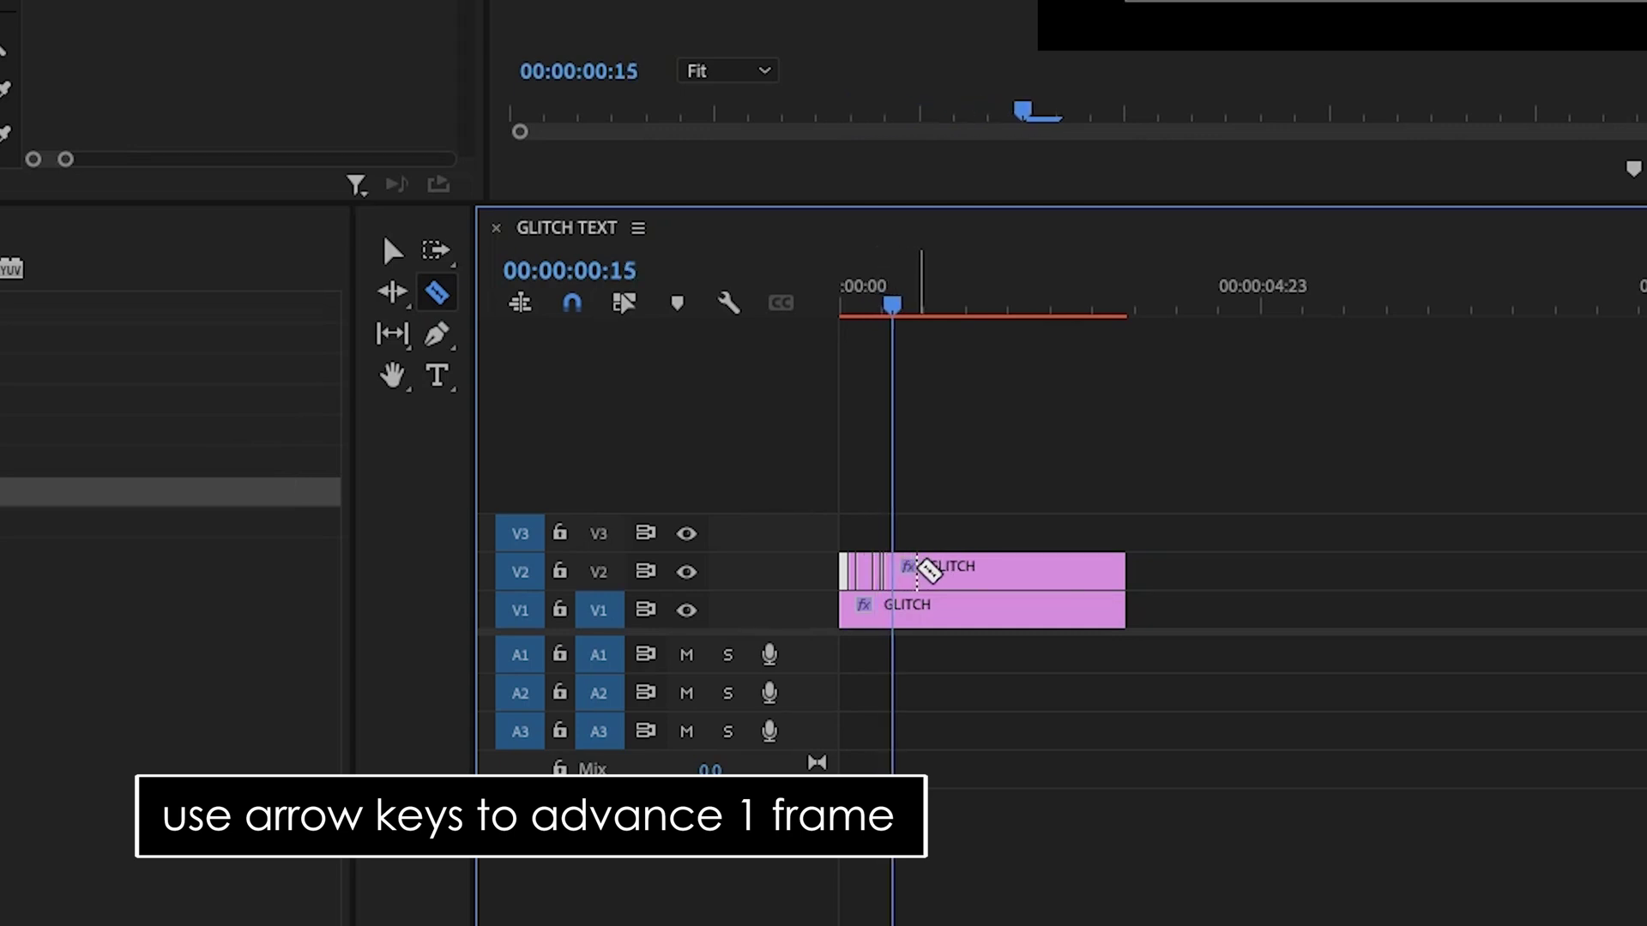
key("Right")
key("Right")
key("Right")
left_click(918, 571)
key("Right")
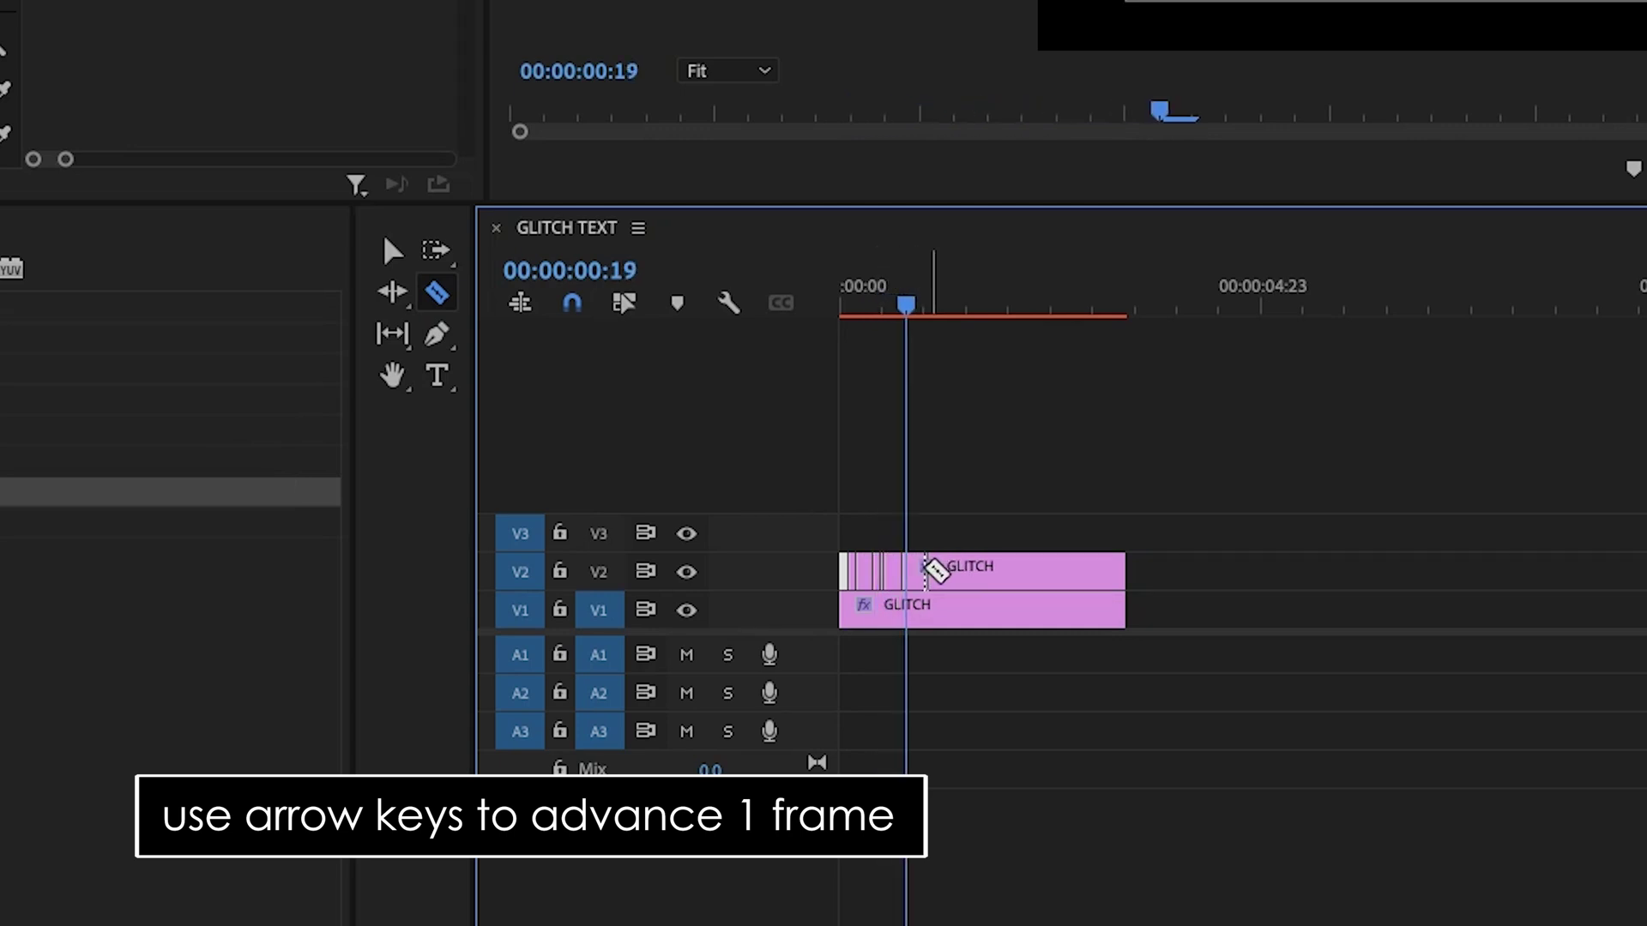
key("Right")
left_click(913, 570)
key("Right")
key("Right")
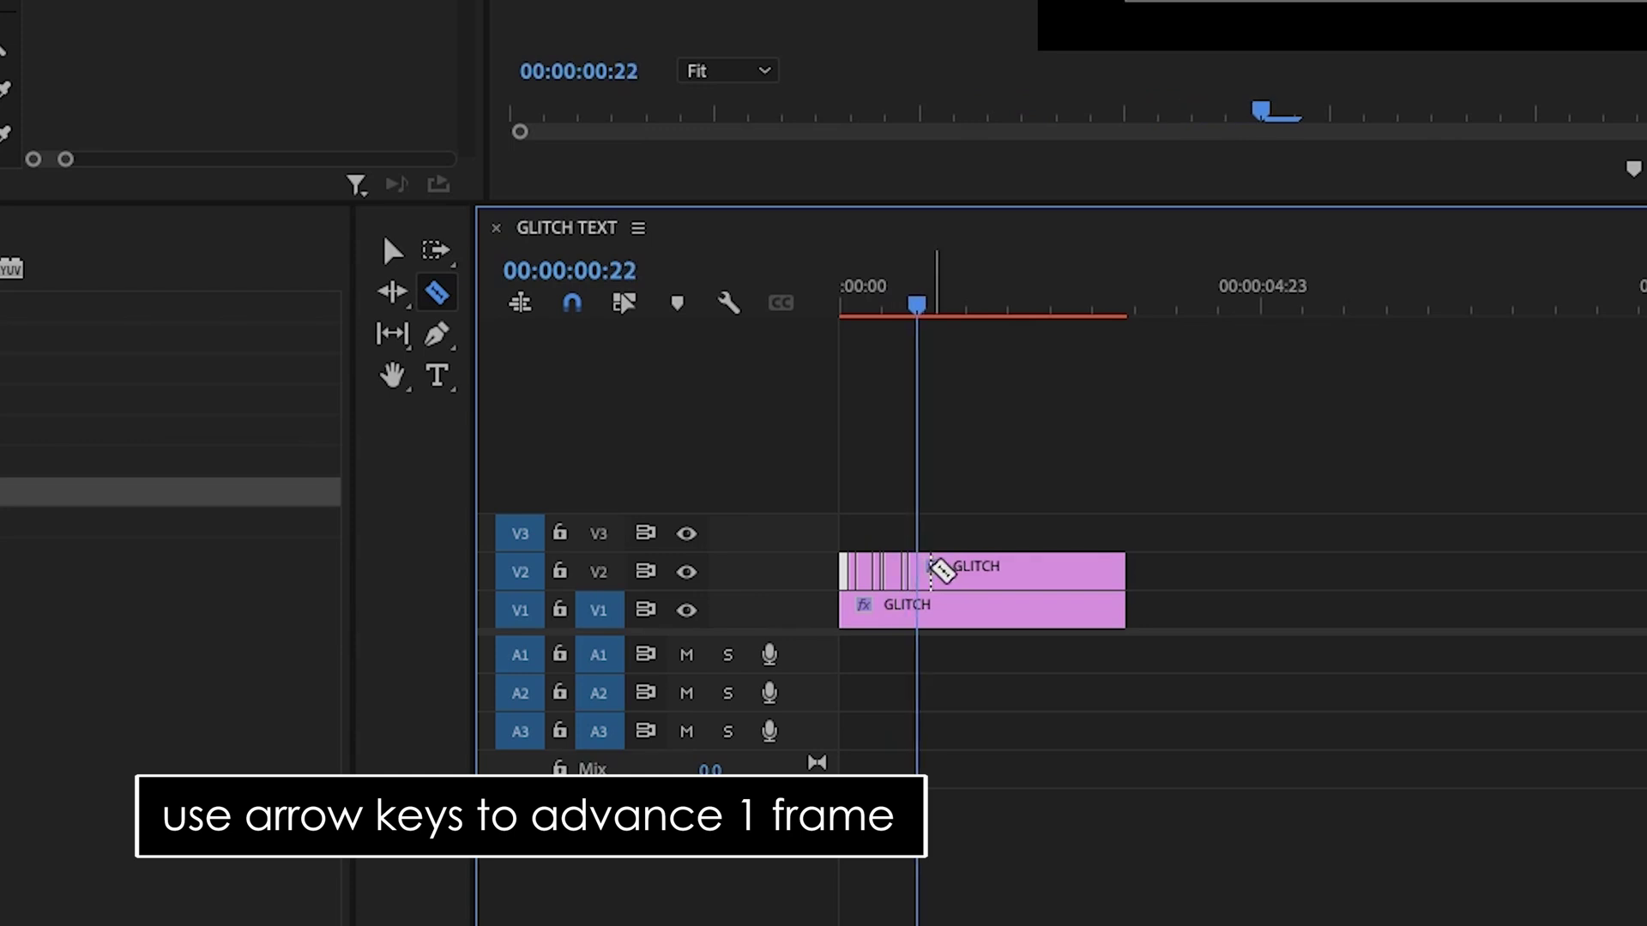
key("Right")
key("Right")
key("Right")
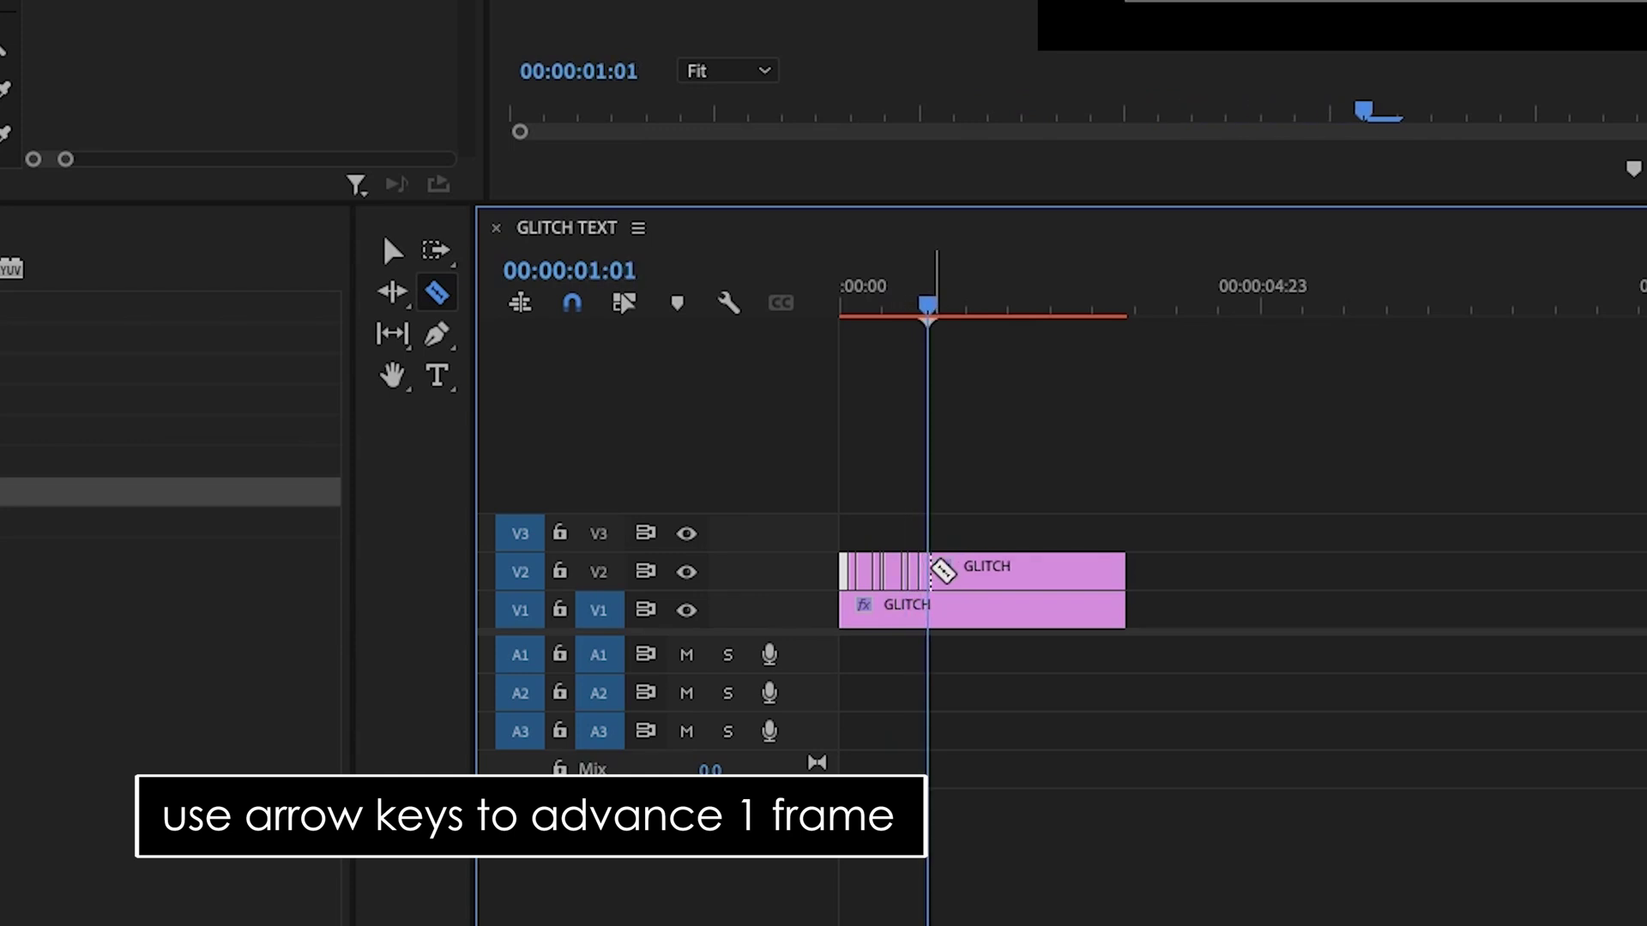
left_click(944, 572)
key("Right")
left_click(945, 571)
key("Right")
left_click(947, 571)
key("Right")
left_click(952, 572)
key("Right")
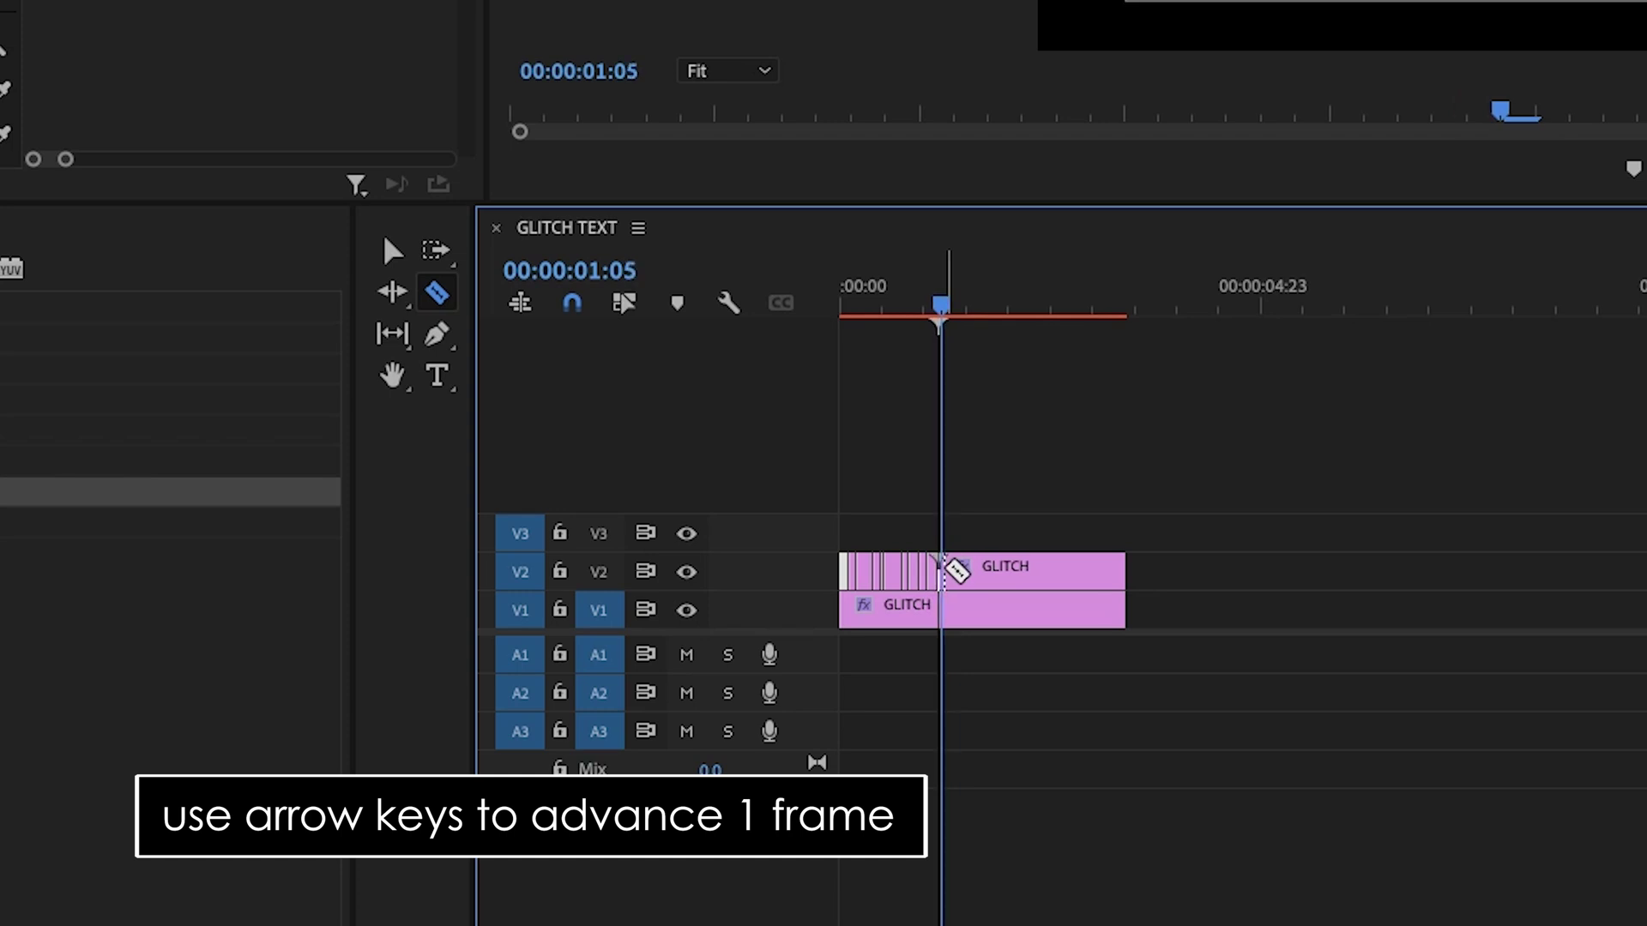
Keep slicing the V2 clip at one- to few-frame intervals through the rest of the title
key("Right")
key("Right")
left_click(957, 570)
key("Right")
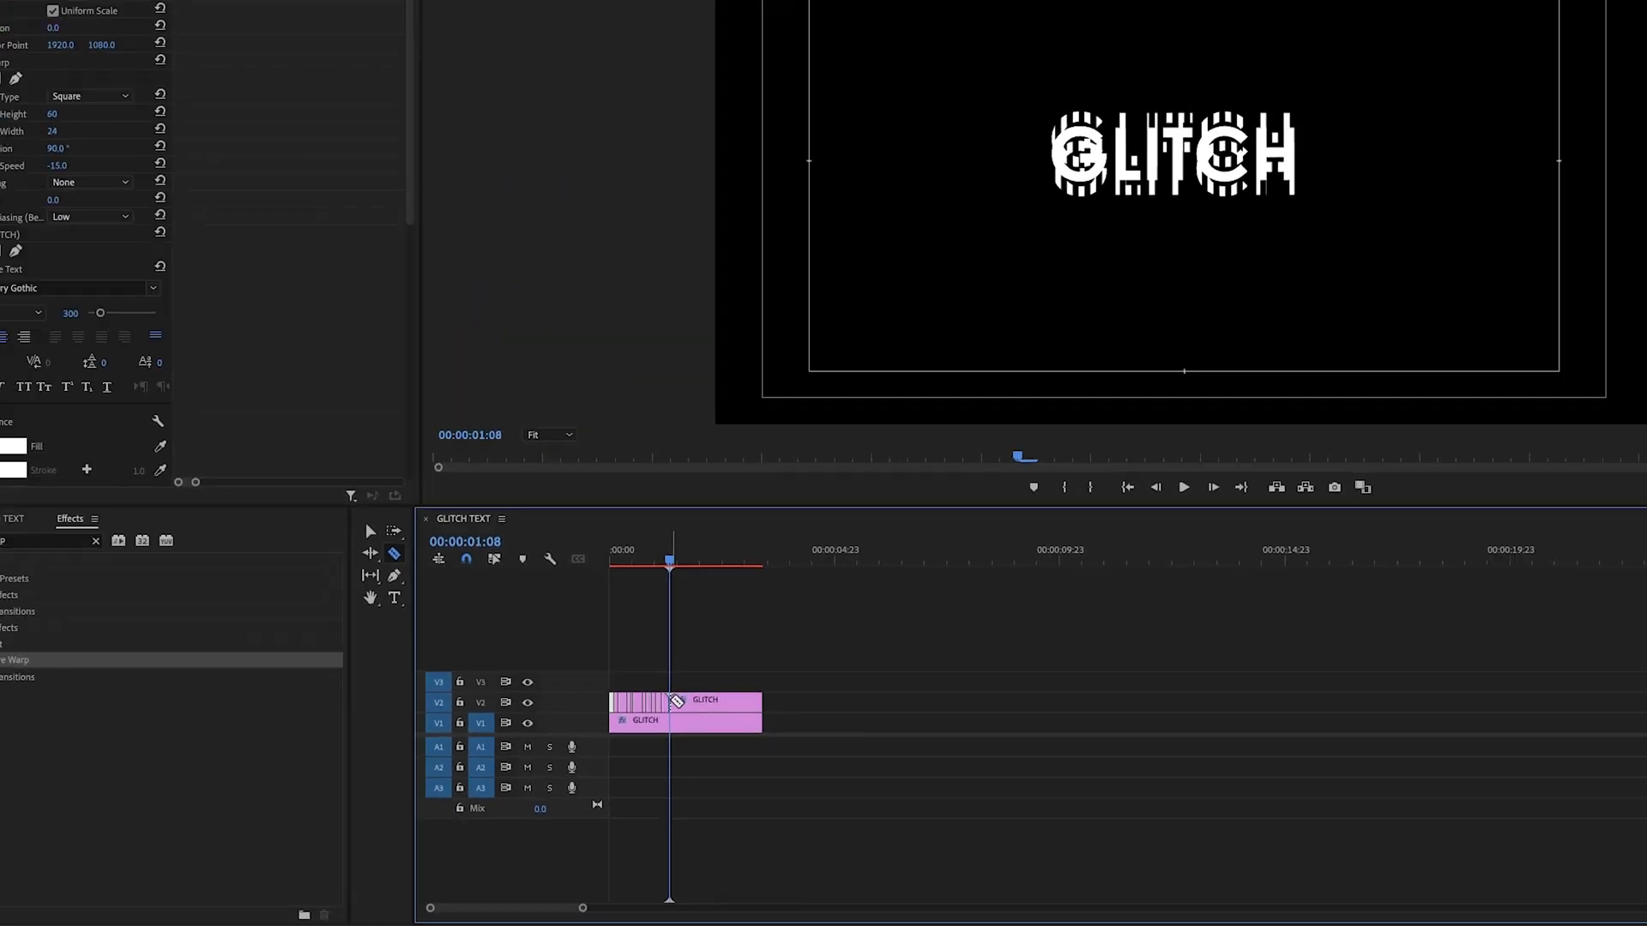
left_click(677, 702)
key("Right")
left_click(679, 701)
key("Right")
left_click(682, 701)
key("Right")
left_click(685, 702)
key("Right")
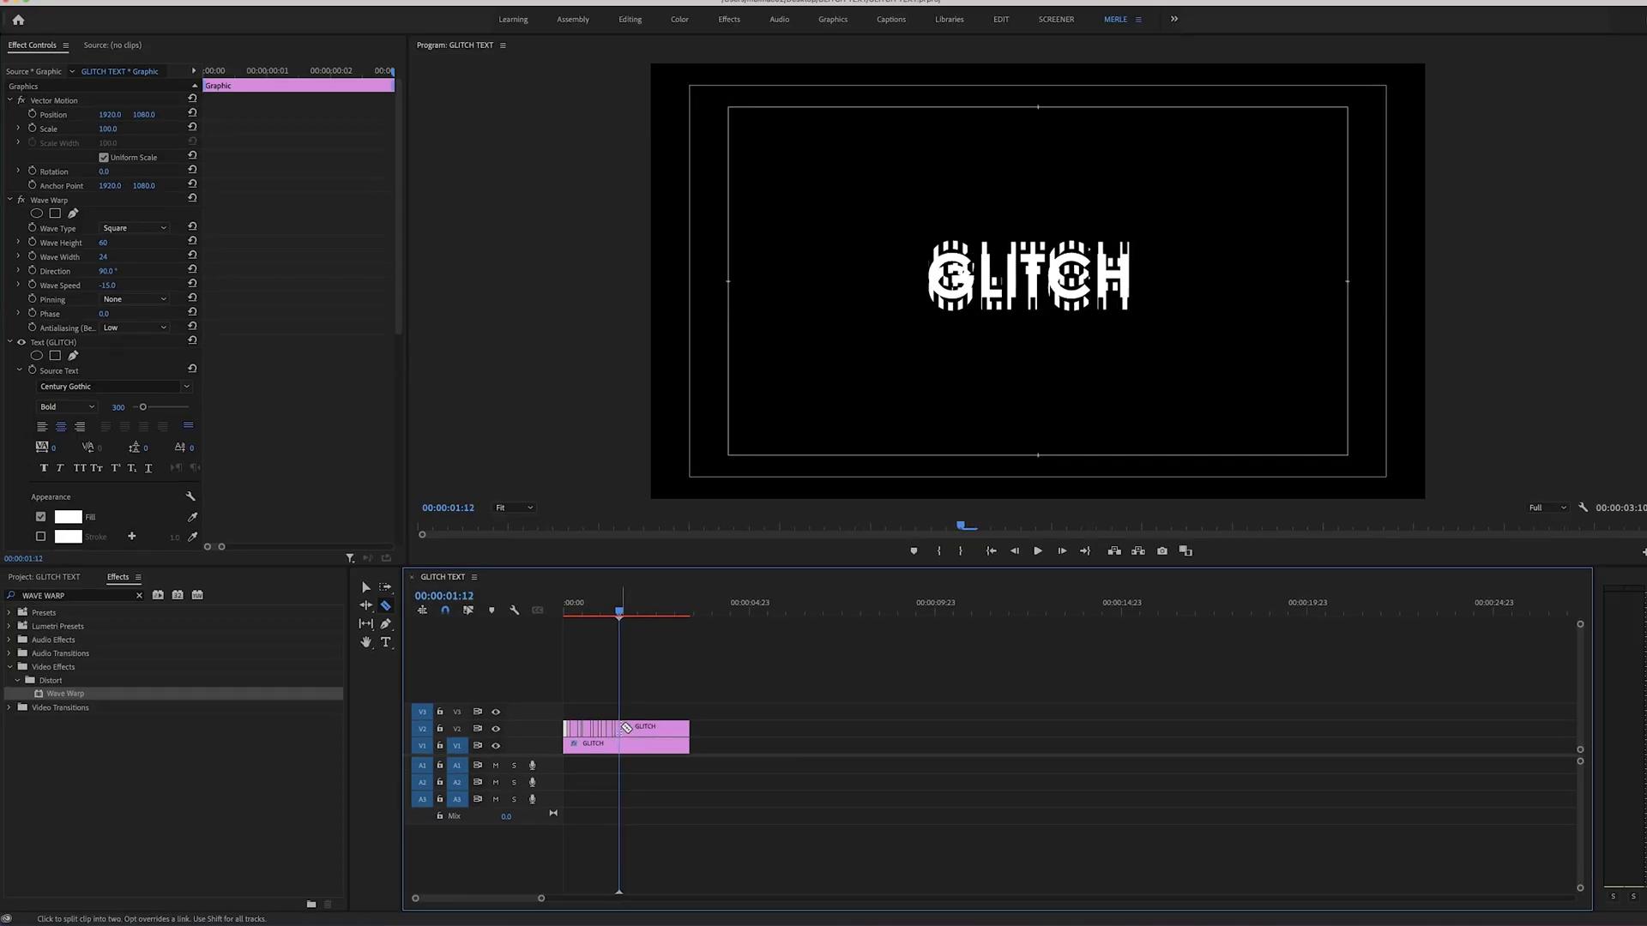
left_click(626, 727)
key("Right")
left_click(627, 728)
key("Right")
left_click(629, 728)
key("Right")
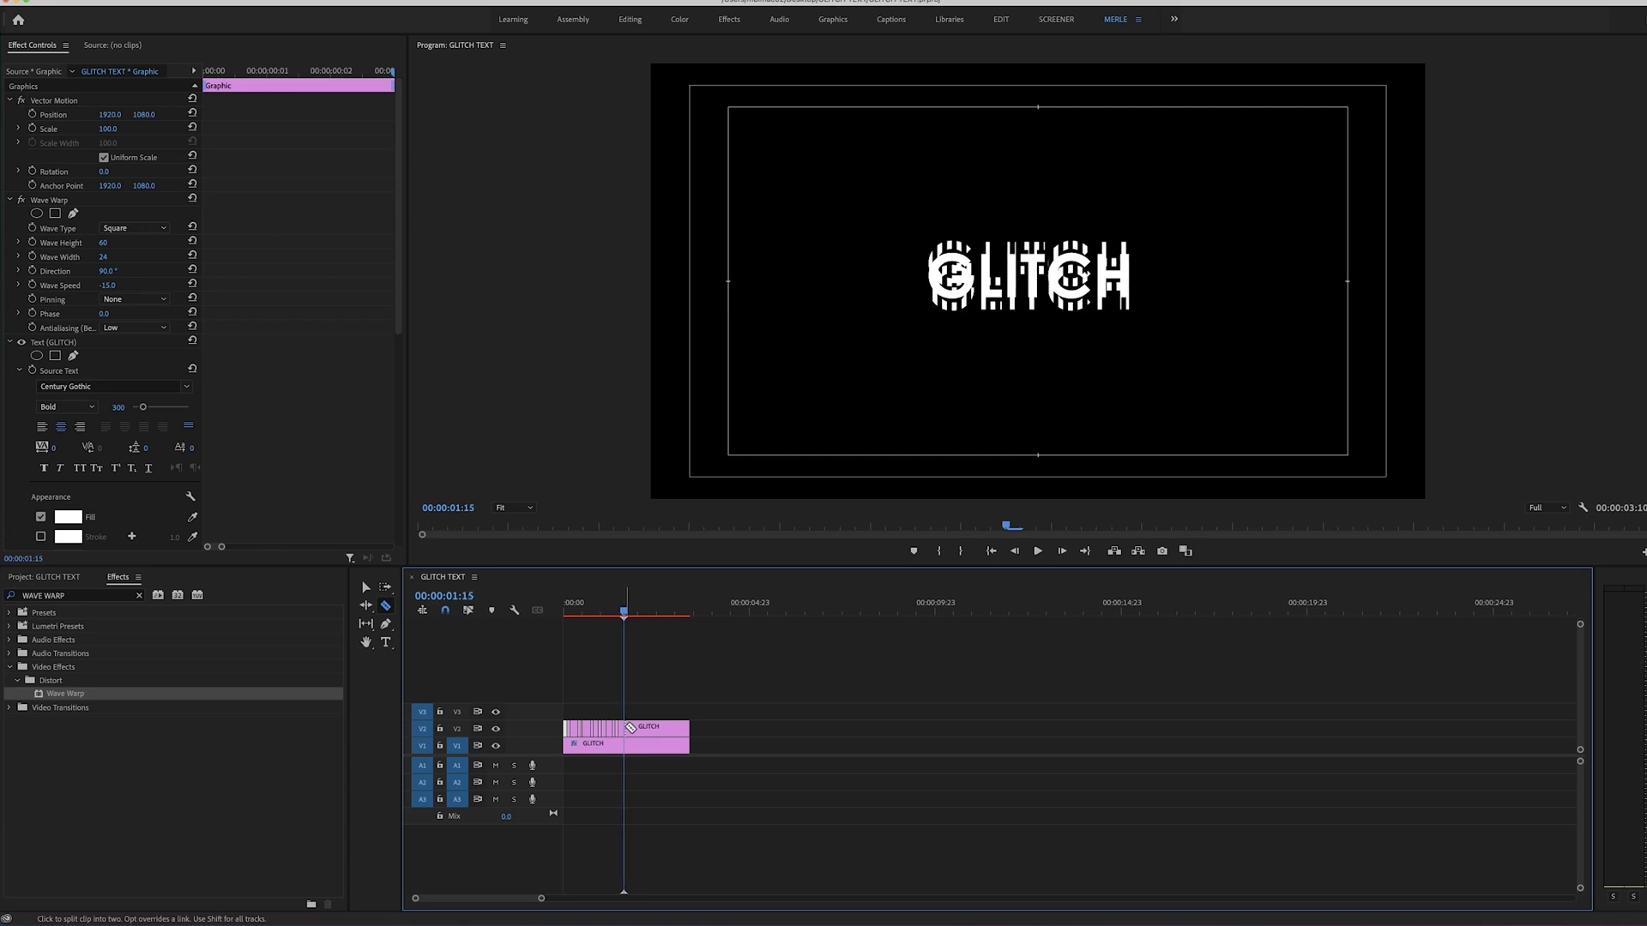
left_click(630, 727)
key("Right")
key("Right")
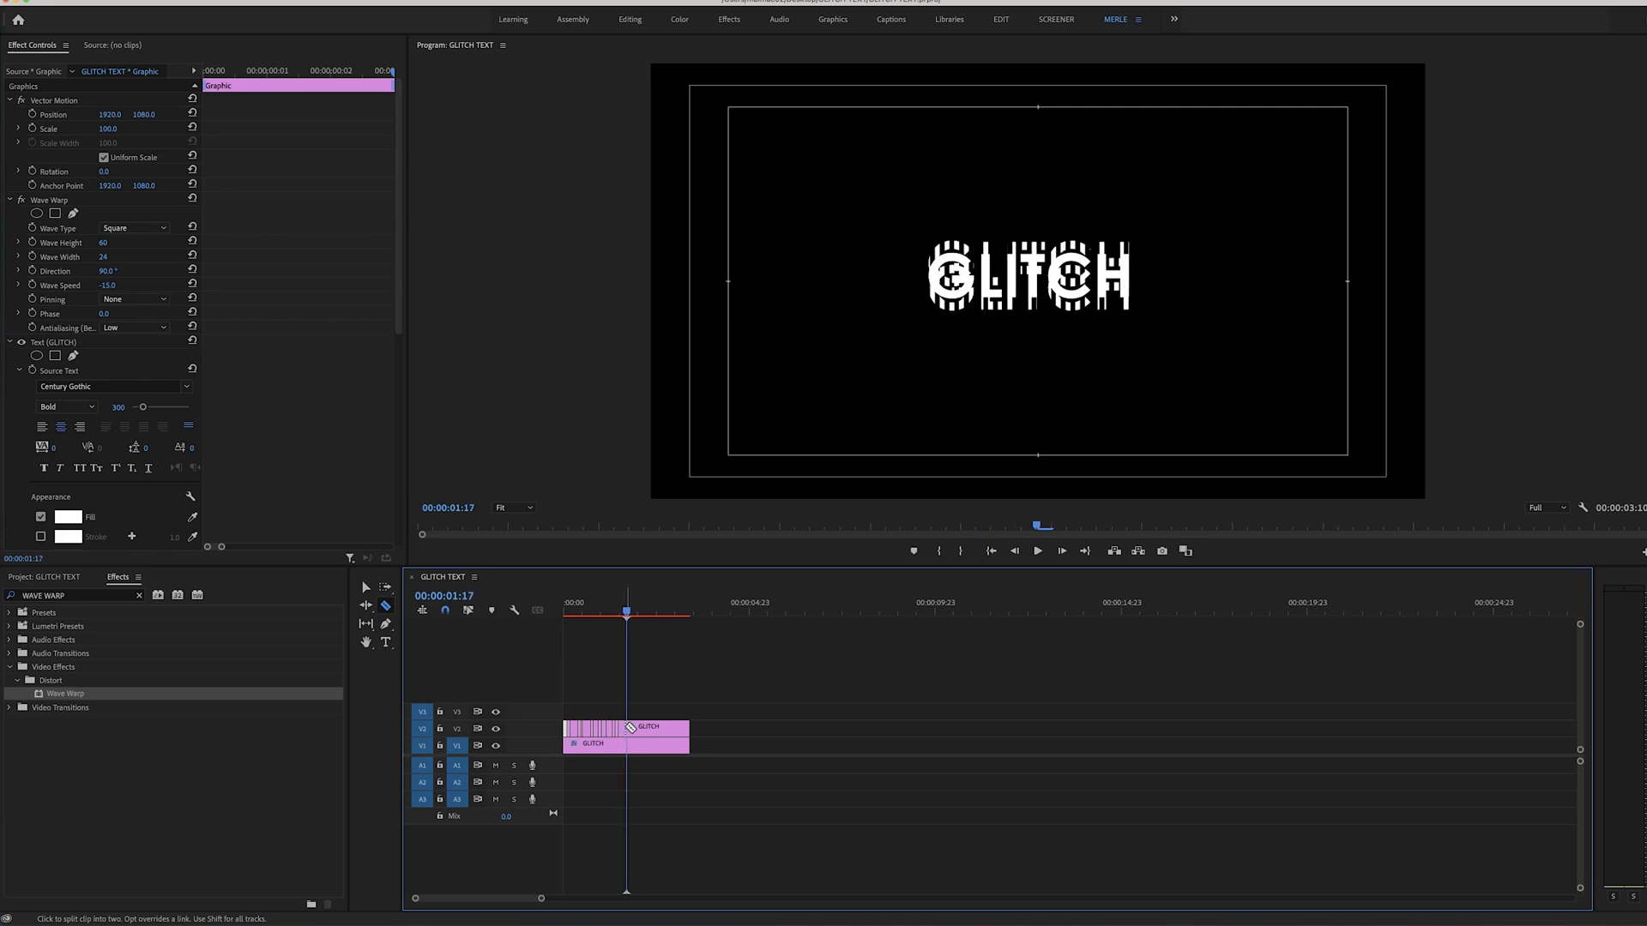
left_click(627, 729)
key("Right")
key("Right")
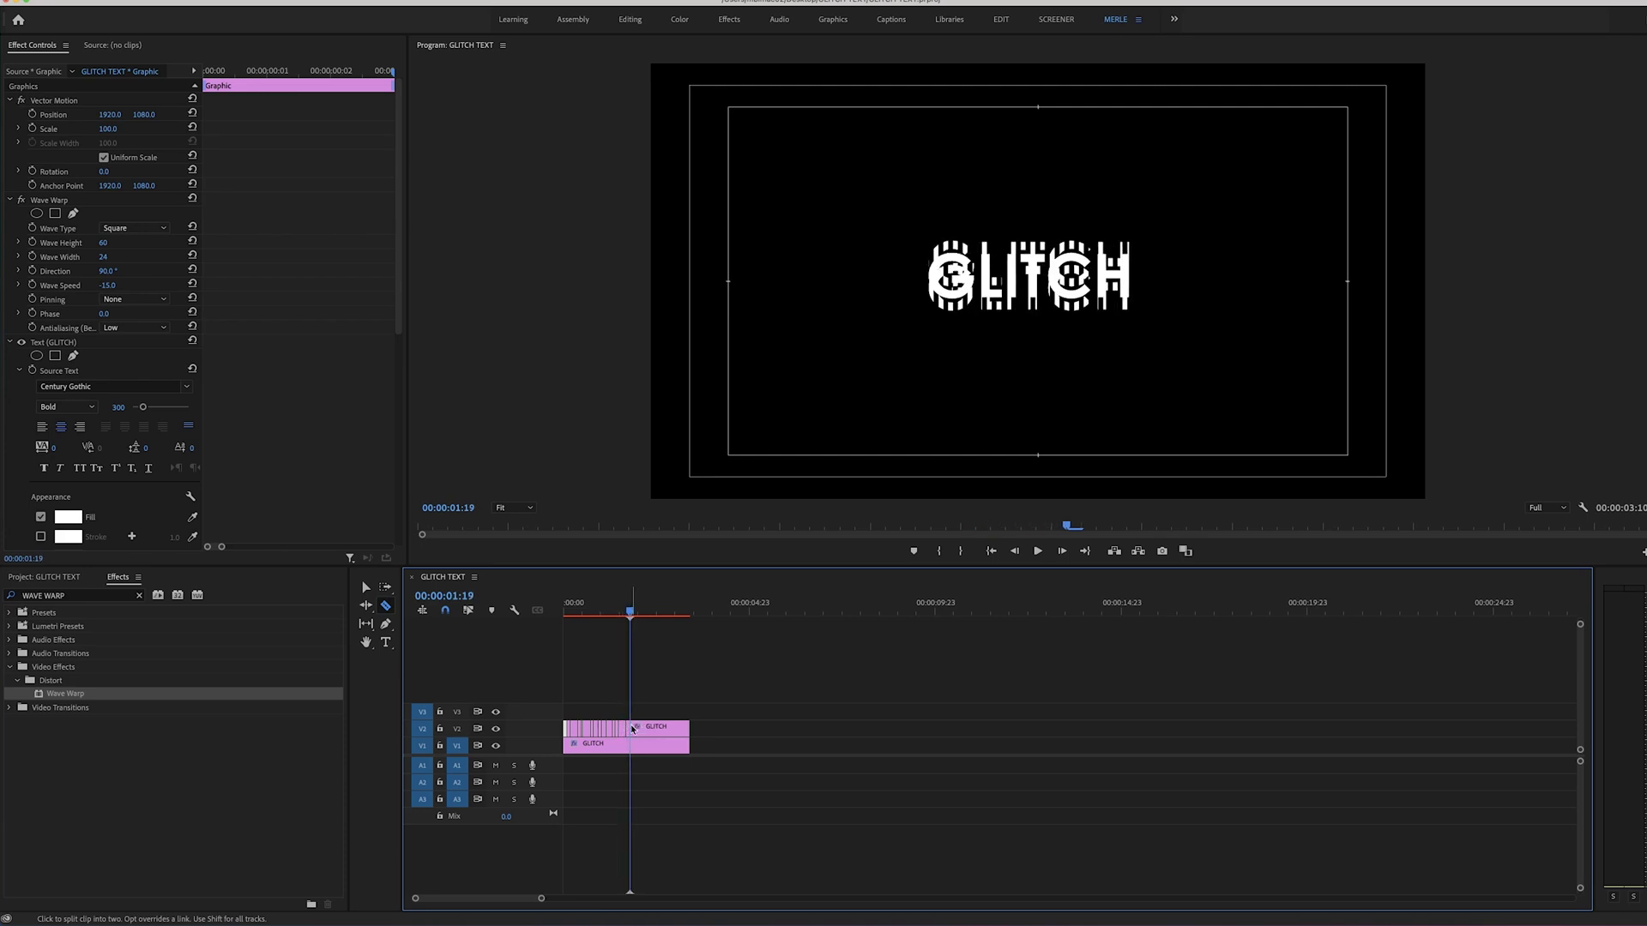
left_click(632, 728)
key("Right")
key("Right")
key("Right")
left_click(640, 727)
key("Right")
key("Right")
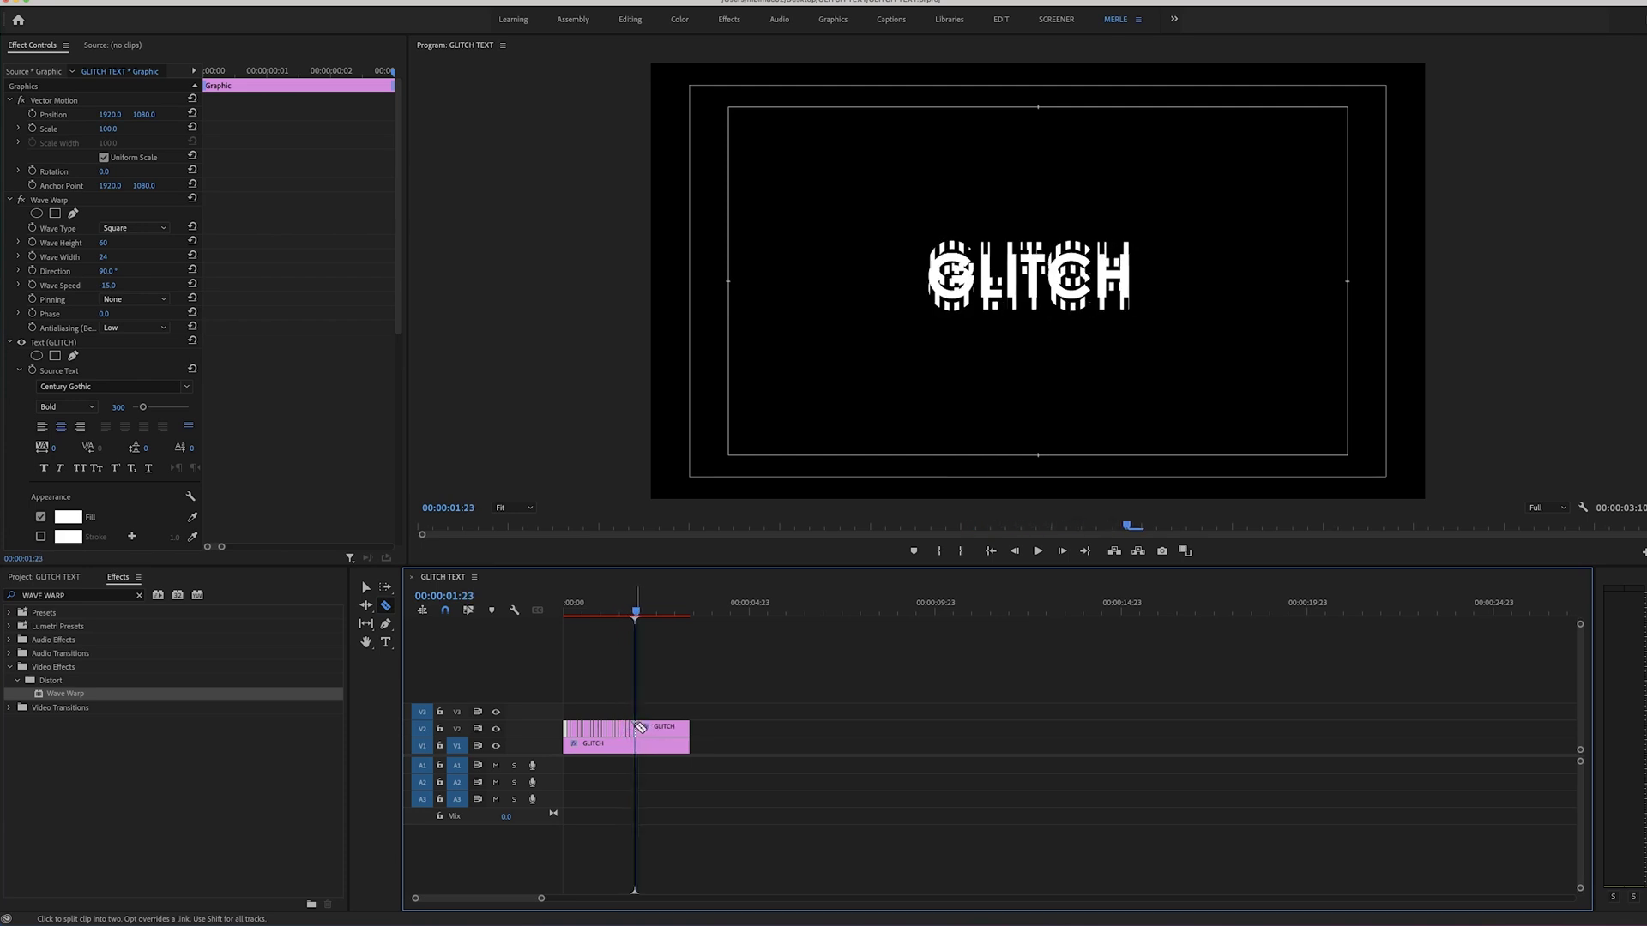
left_click(645, 727)
key("Right")
key("Right")
key("Right")
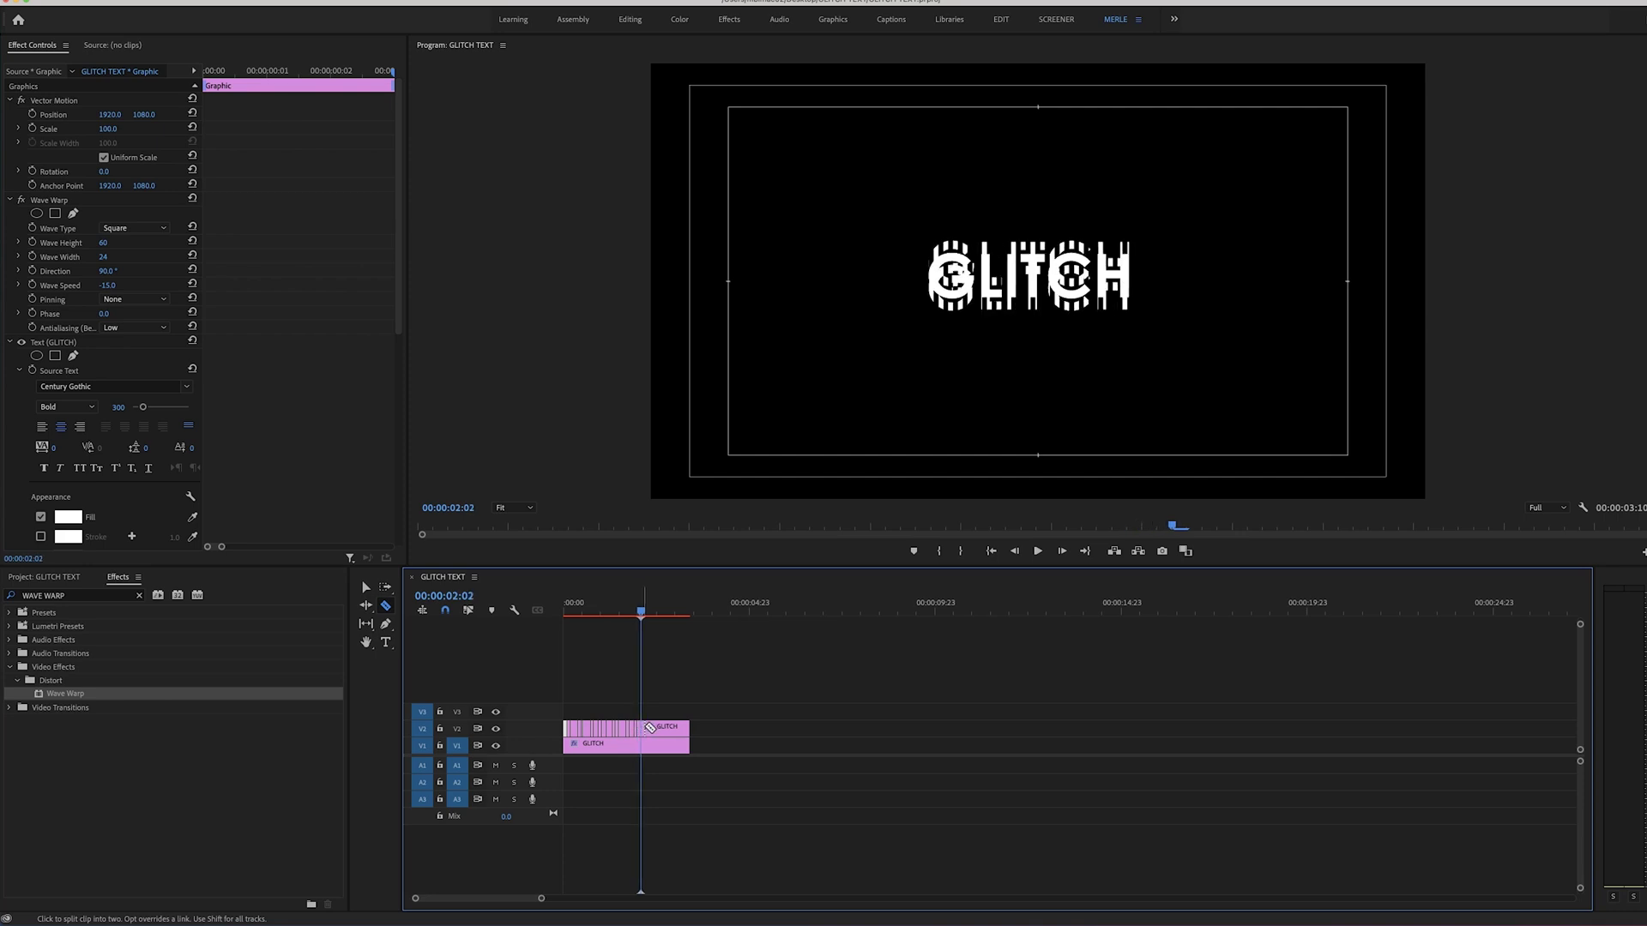
key("Right")
key("Right")
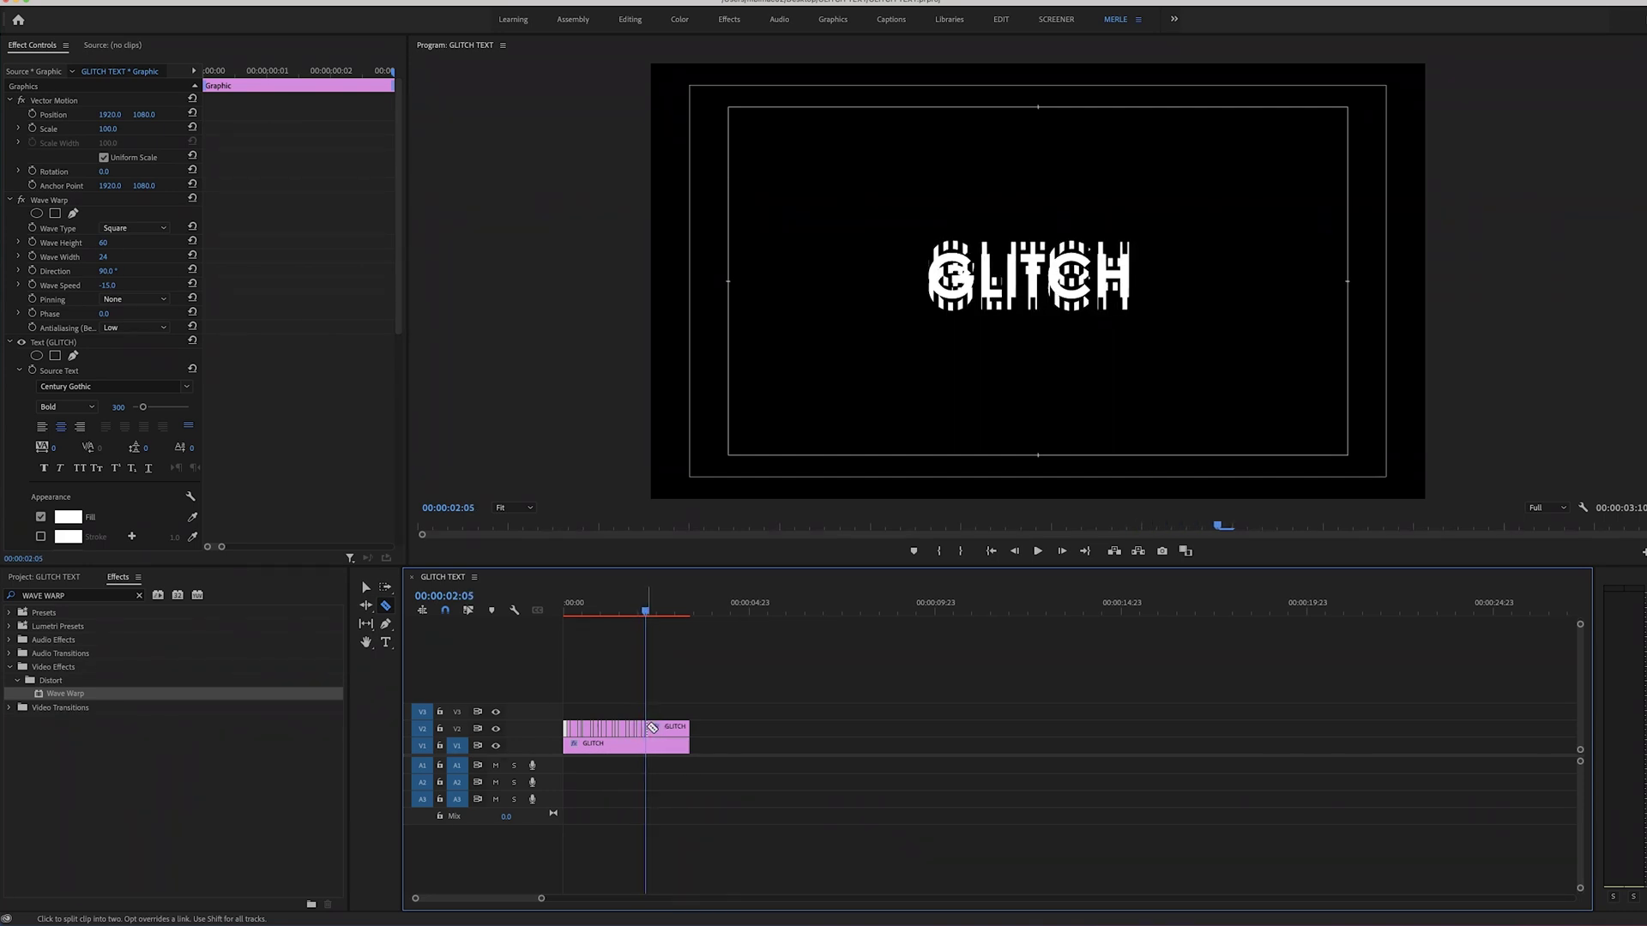
key("Right")
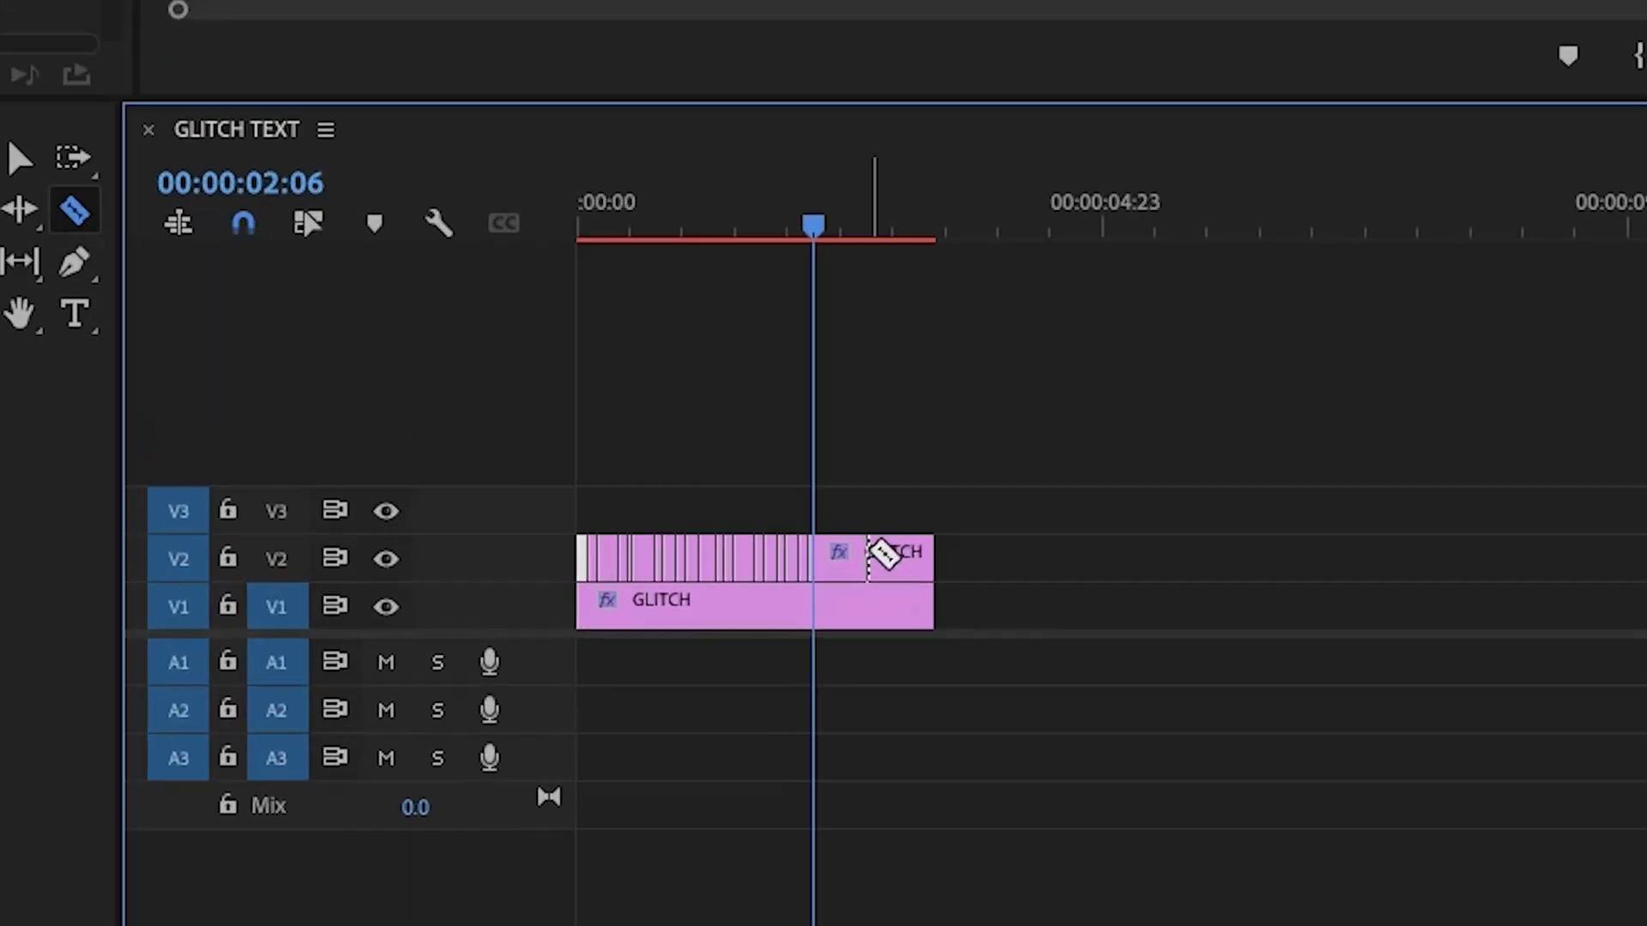
Ripple-trim both GLITCH clips to end at the playhead, then zoom out to show all slices
key("a")
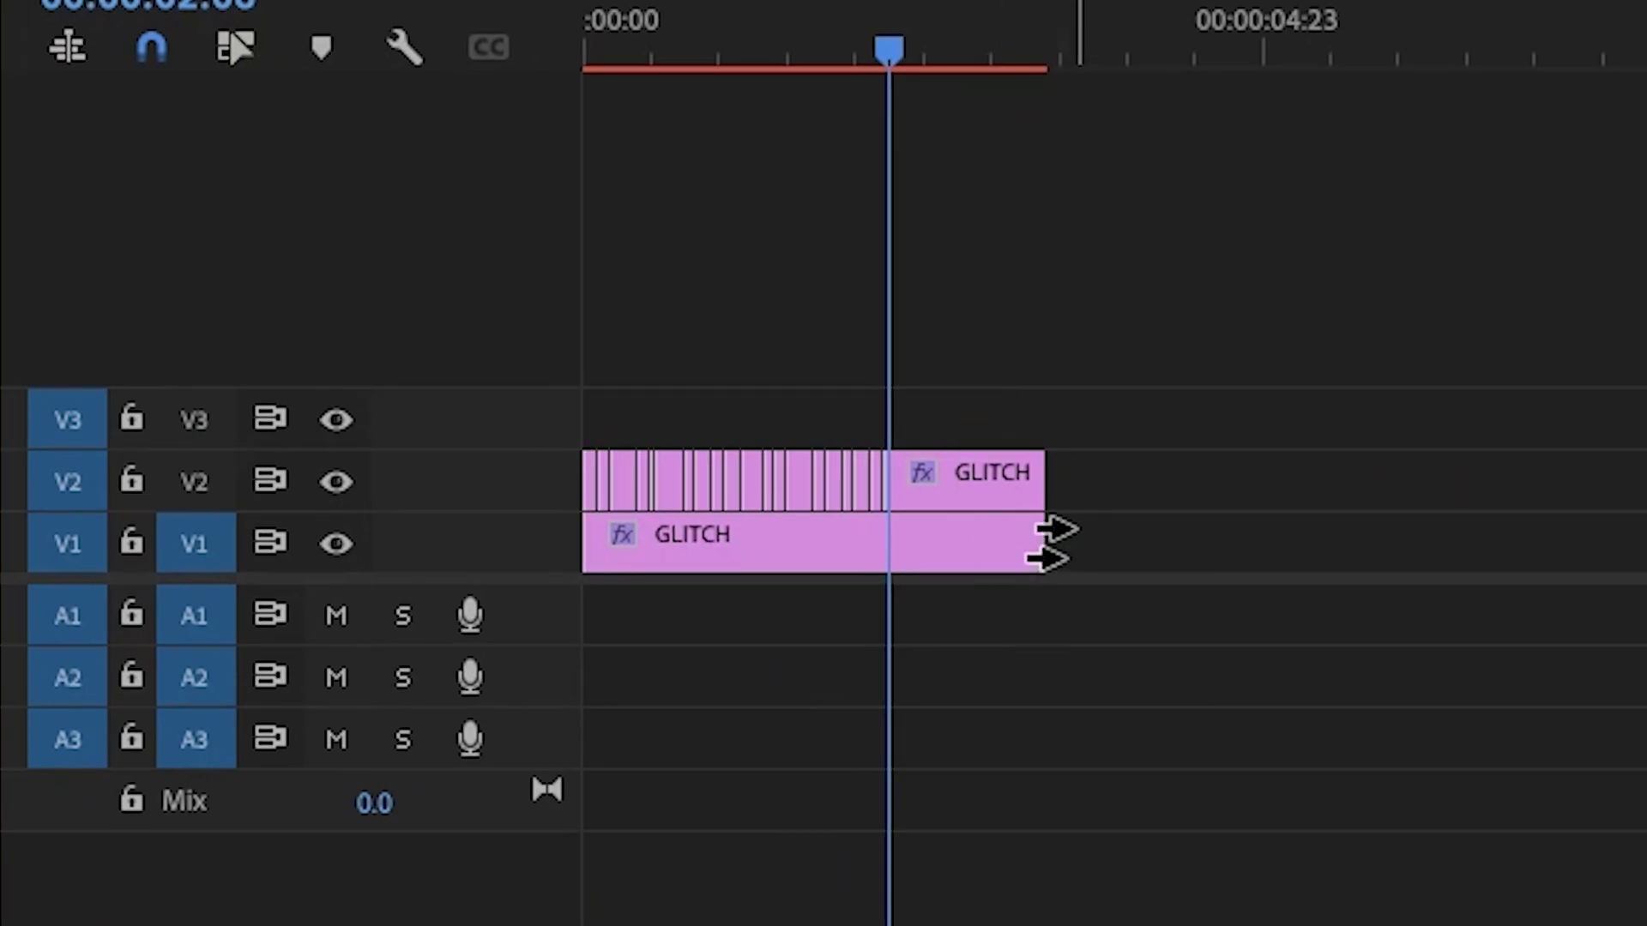
left_click(945, 412)
key("b")
left_click_drag(1057, 525, 893, 542)
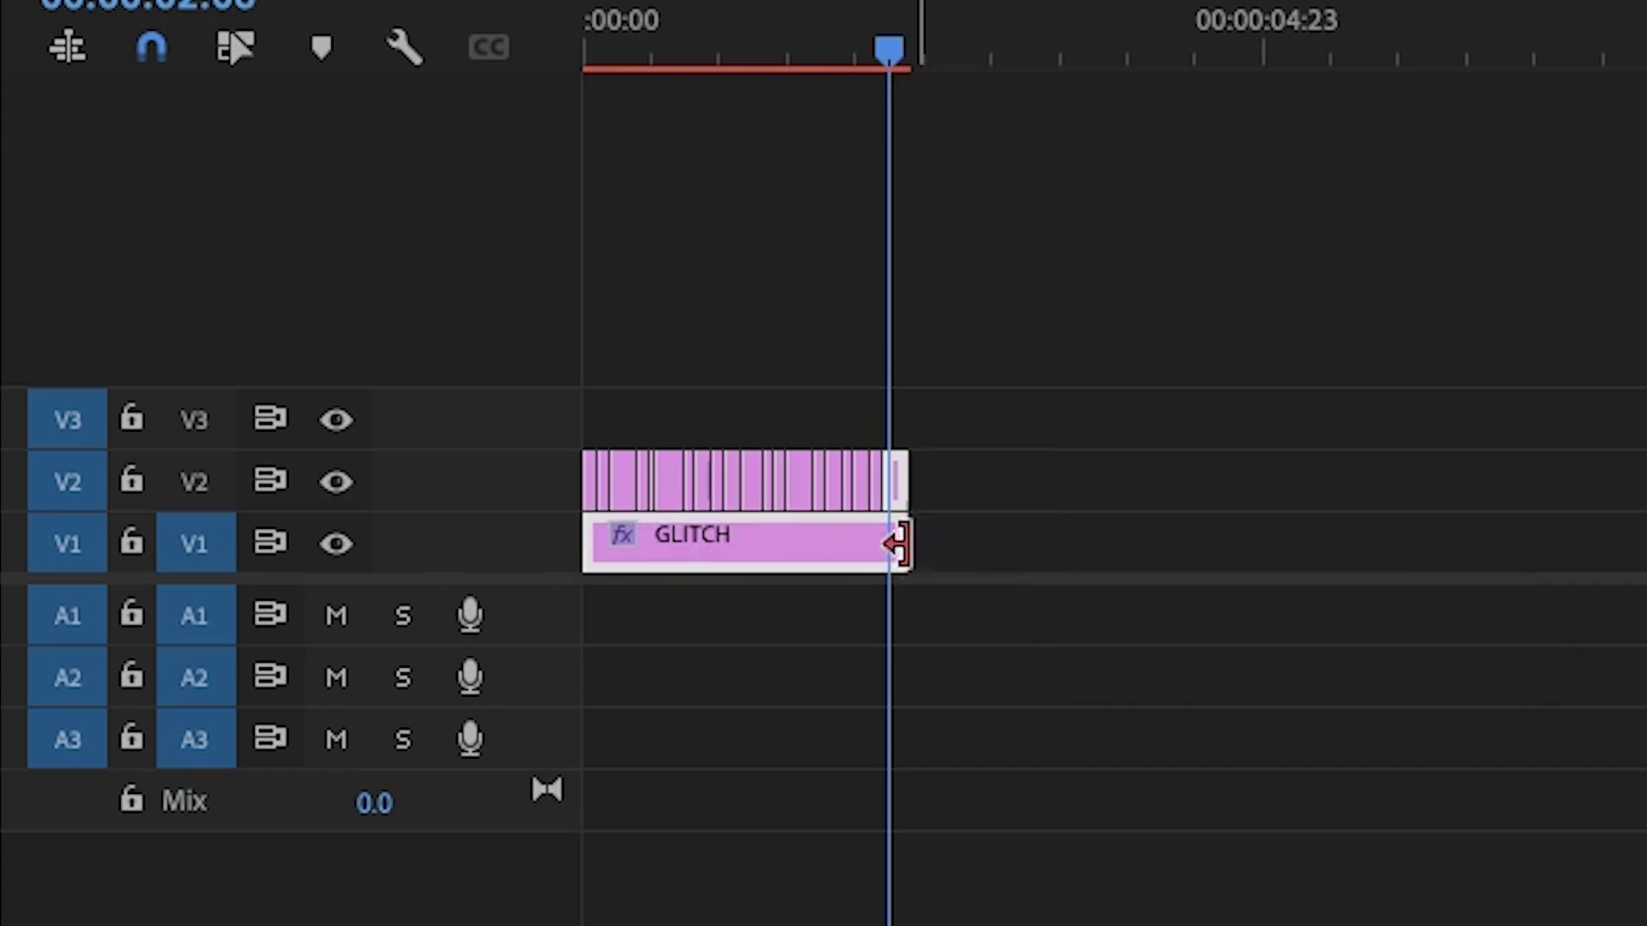
key("equal")
key("minus")
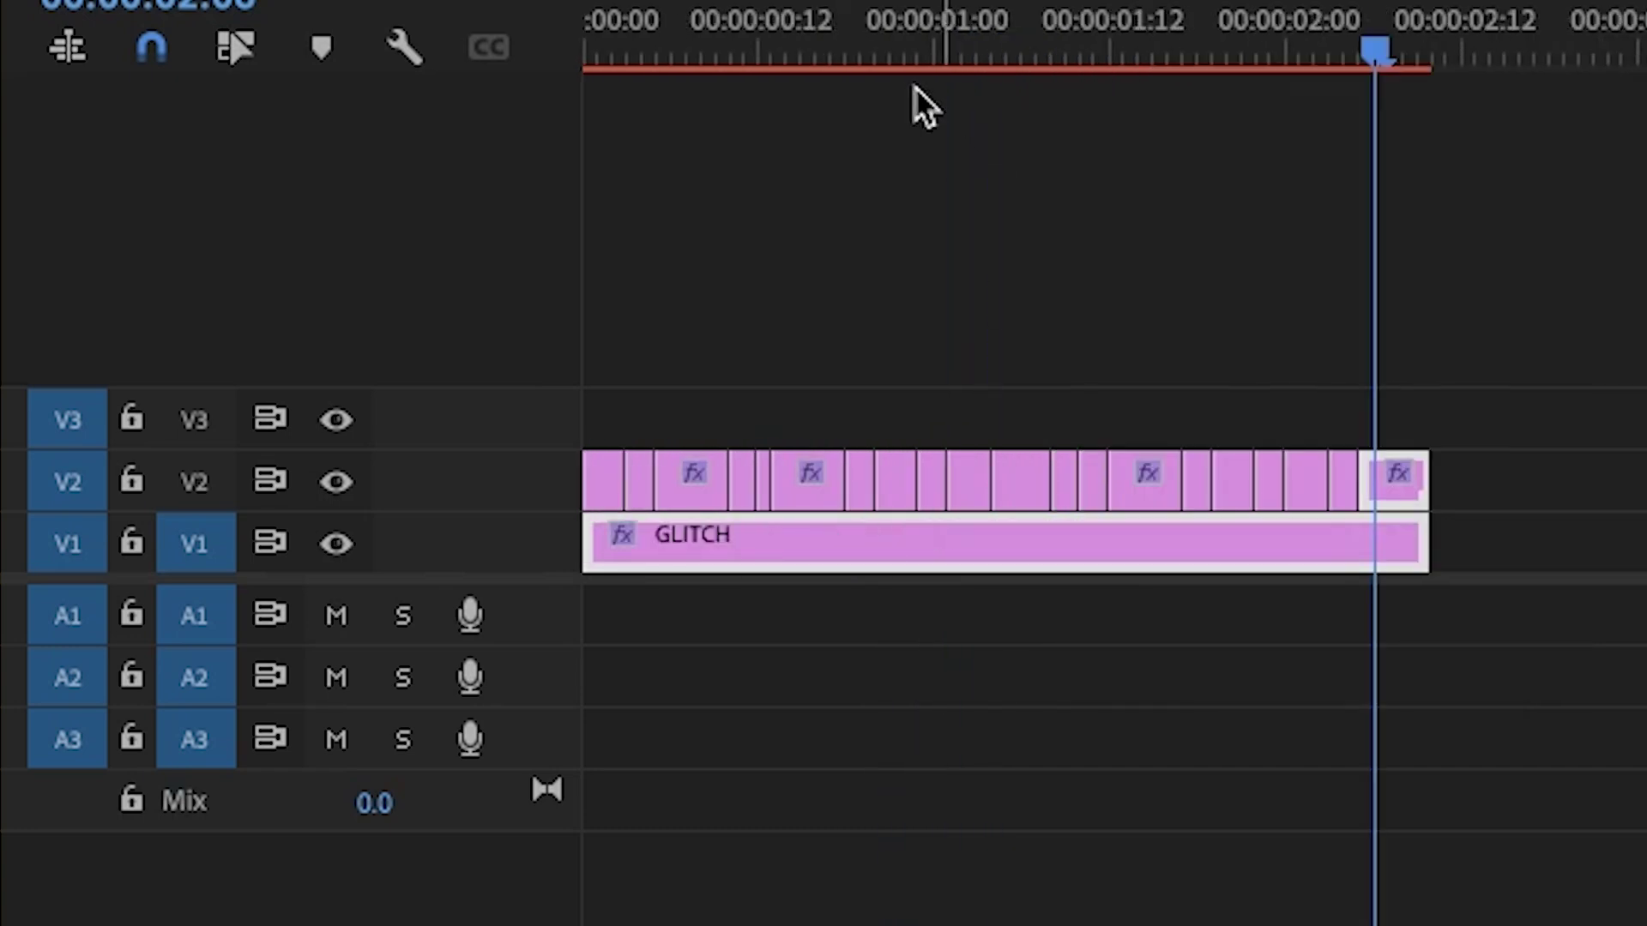
Delete more slices from track V2 and preview the resulting flicker
left_click(931, 193)
left_click_drag(1370, 57, 614, 31)
key("v")
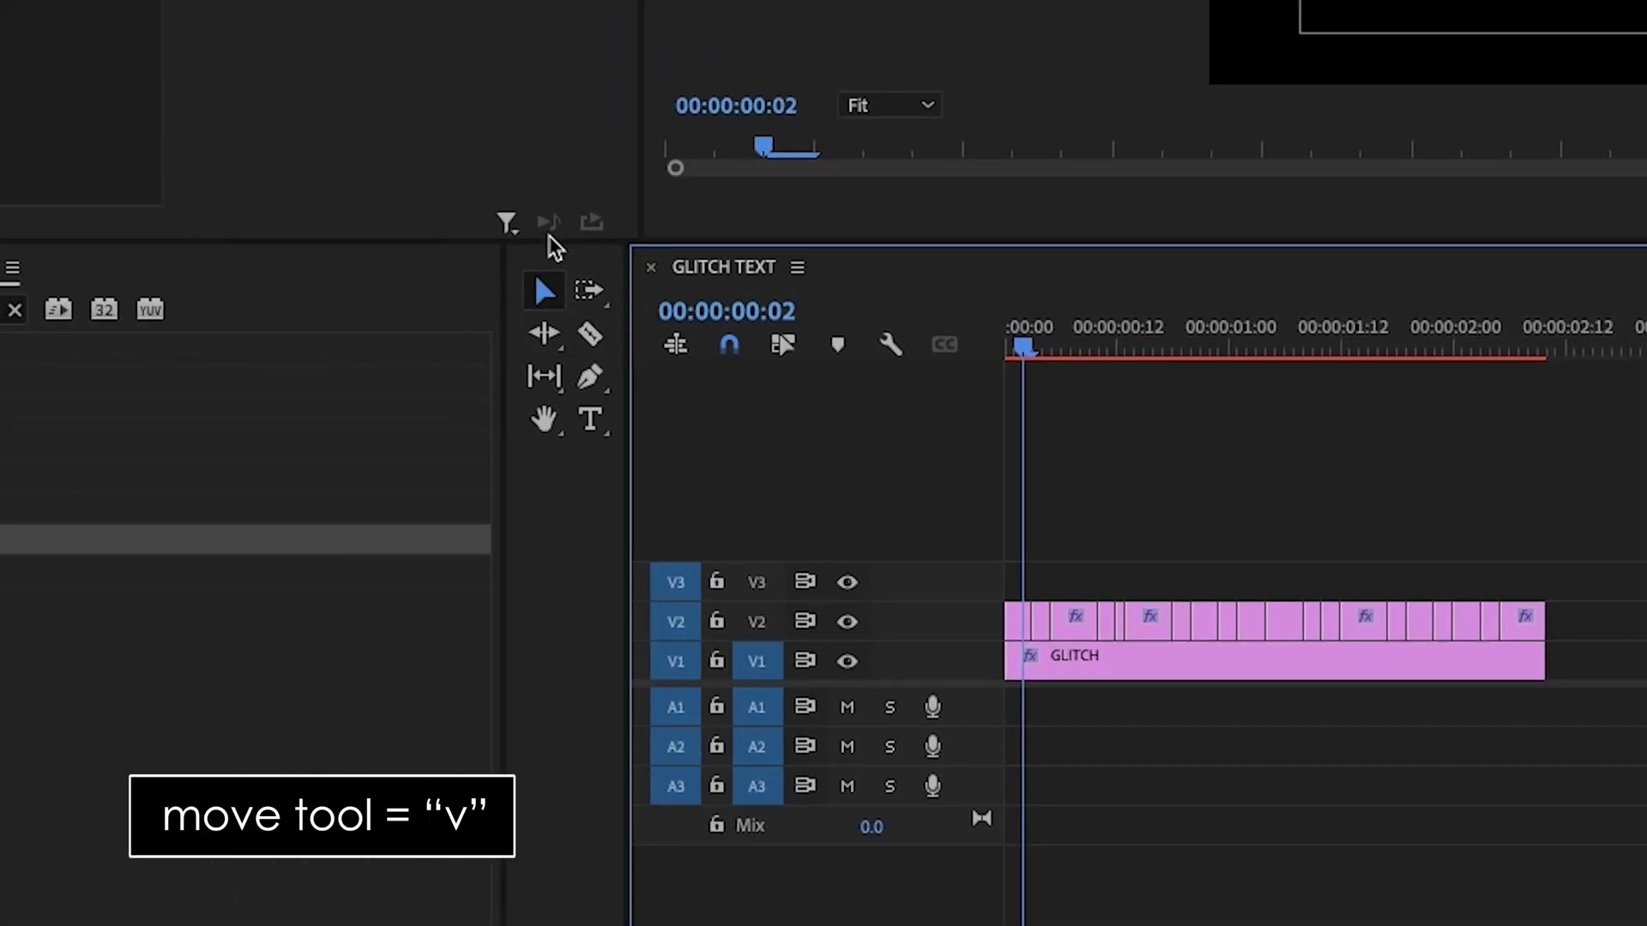
left_click(1041, 624)
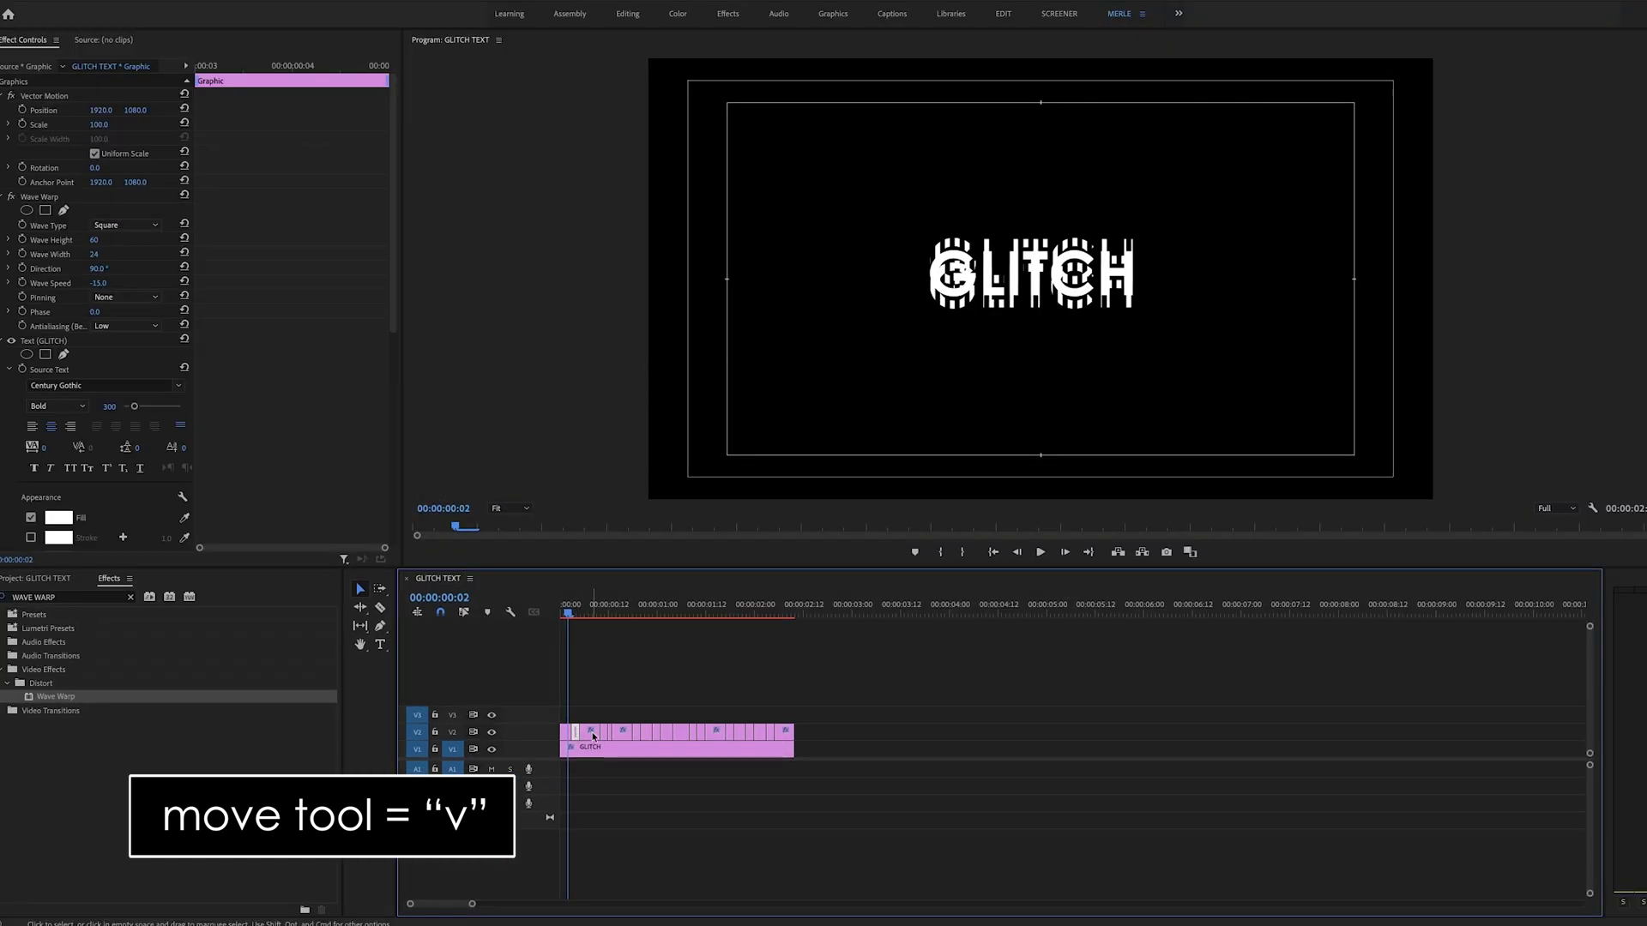
key("Delete")
left_click(623, 736)
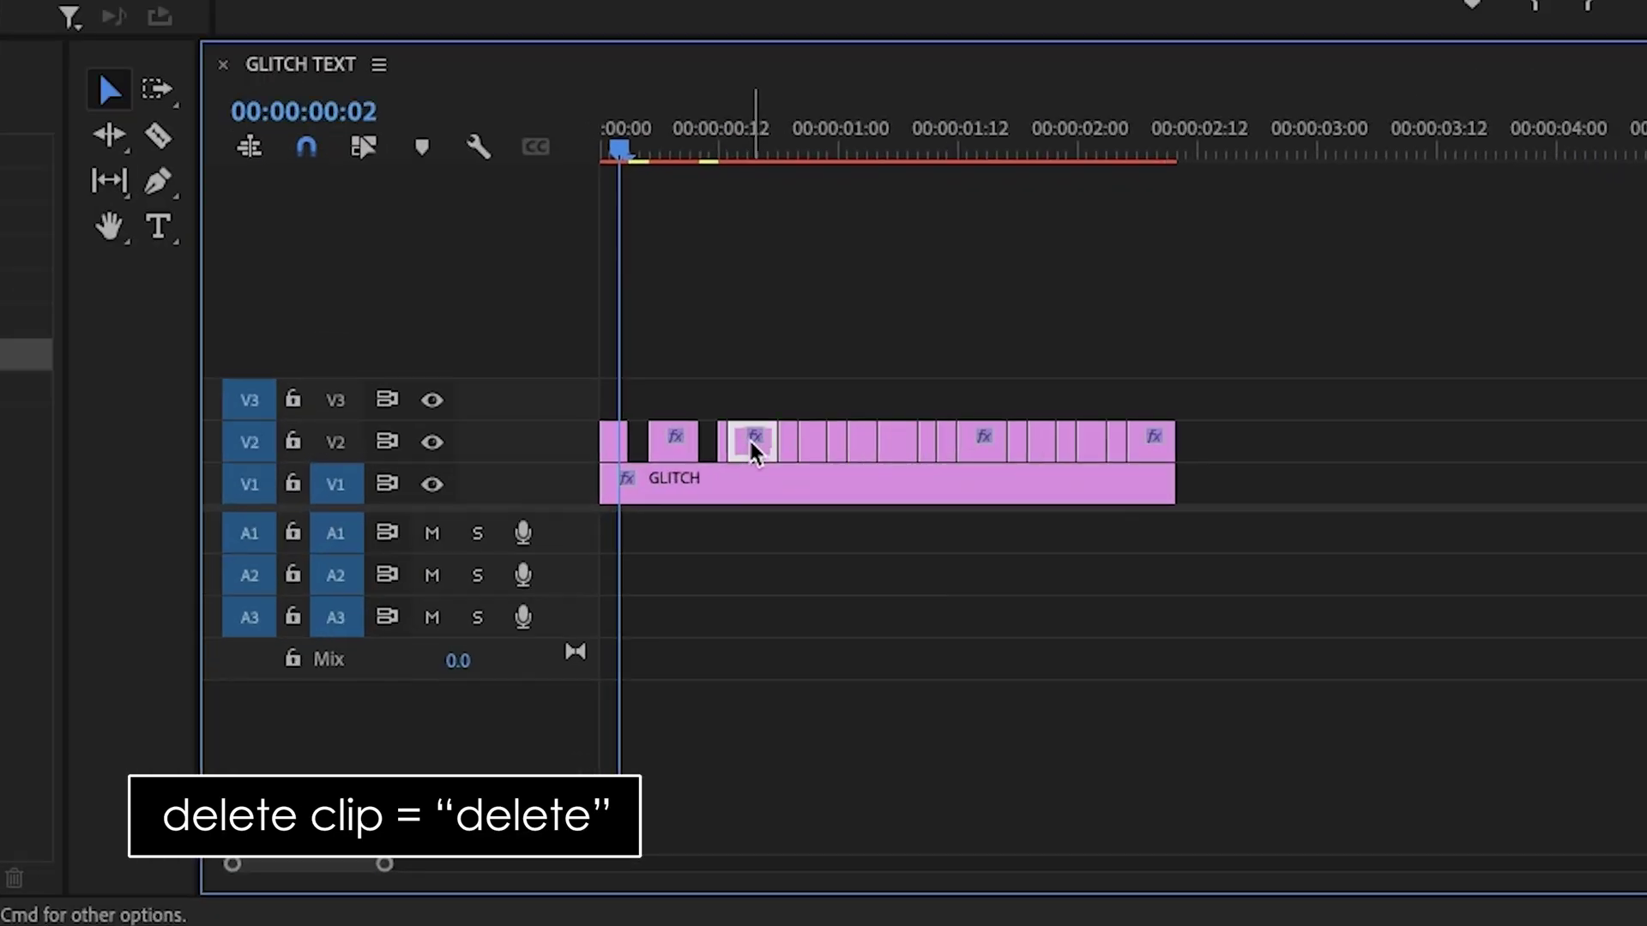
key("Delete")
key("Delete")
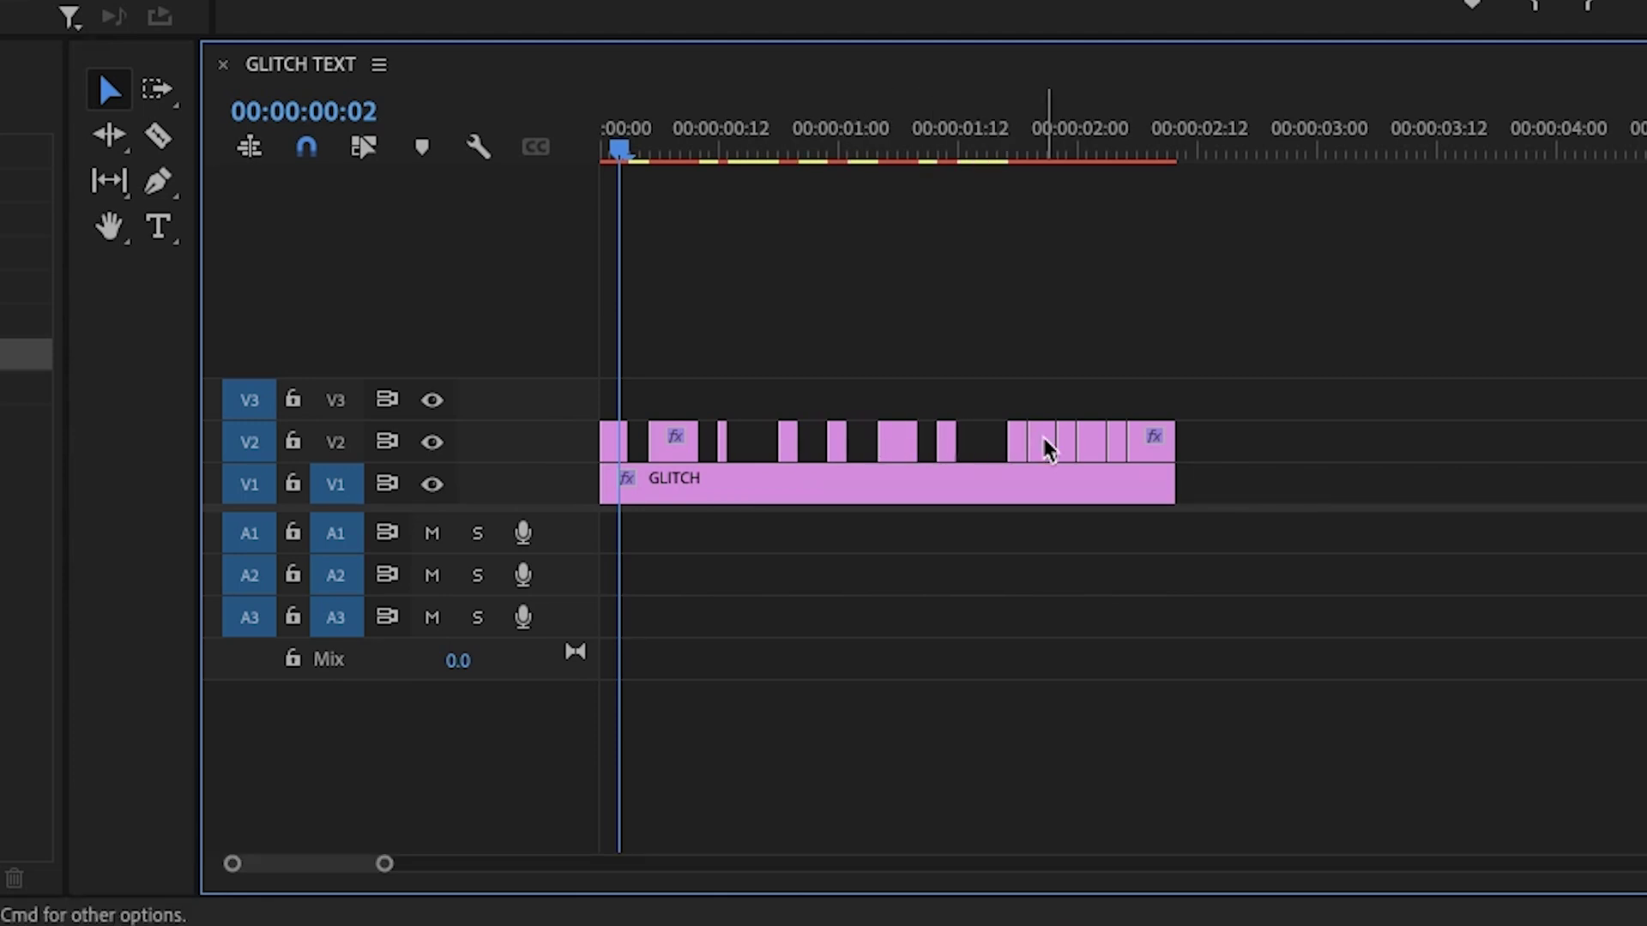
key("Delete")
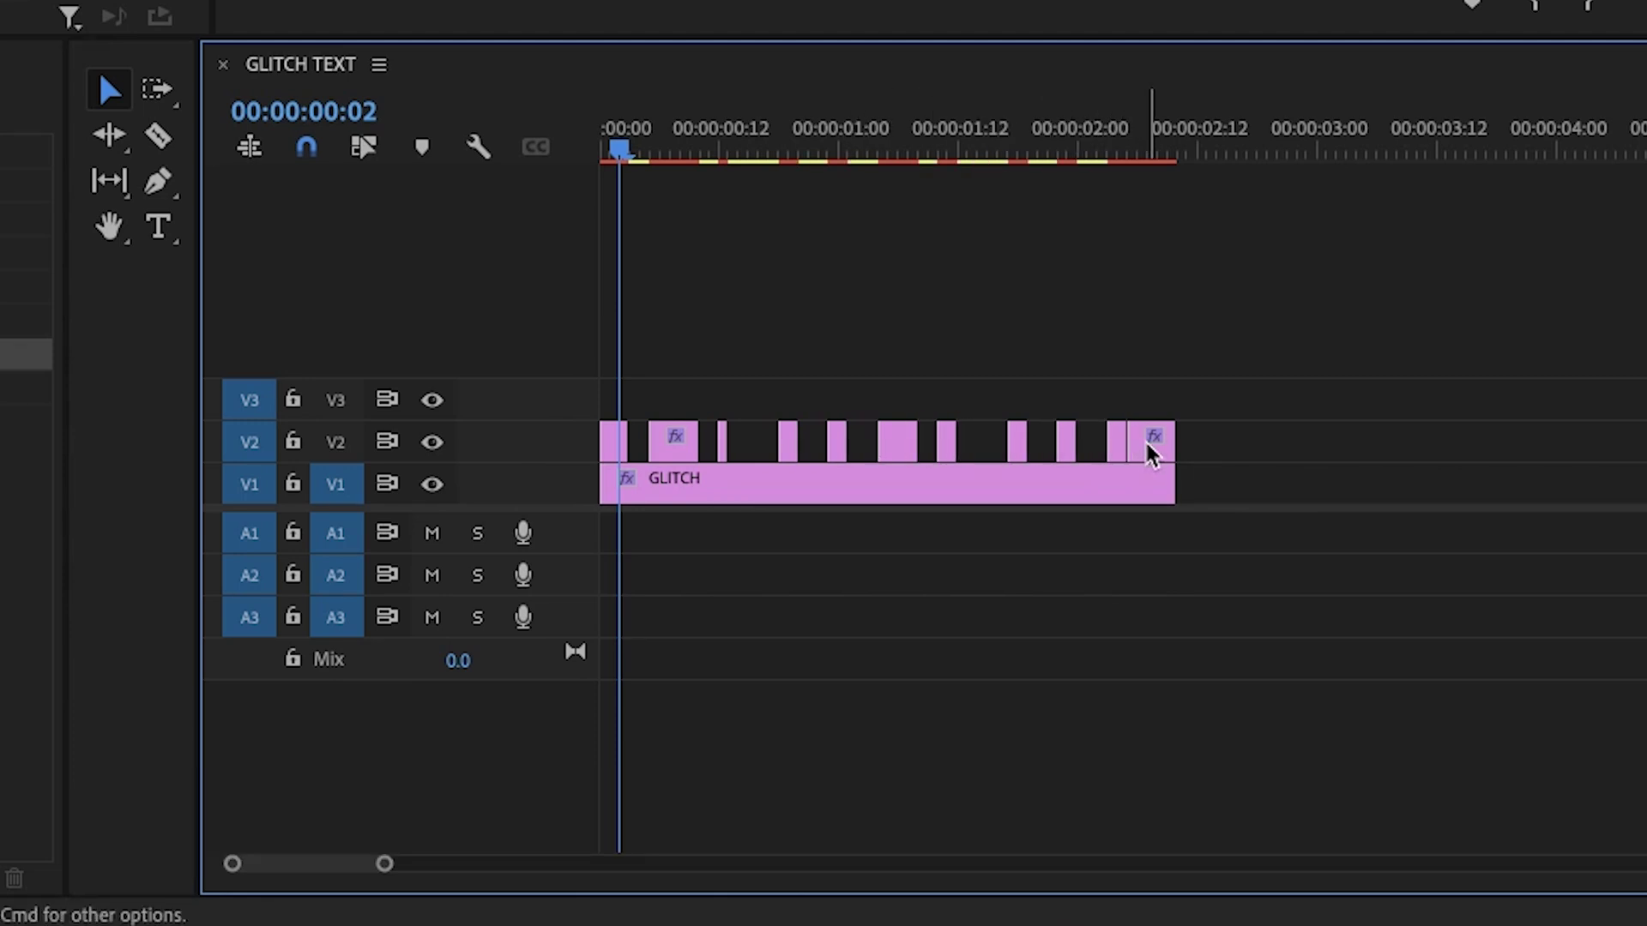
key("space")
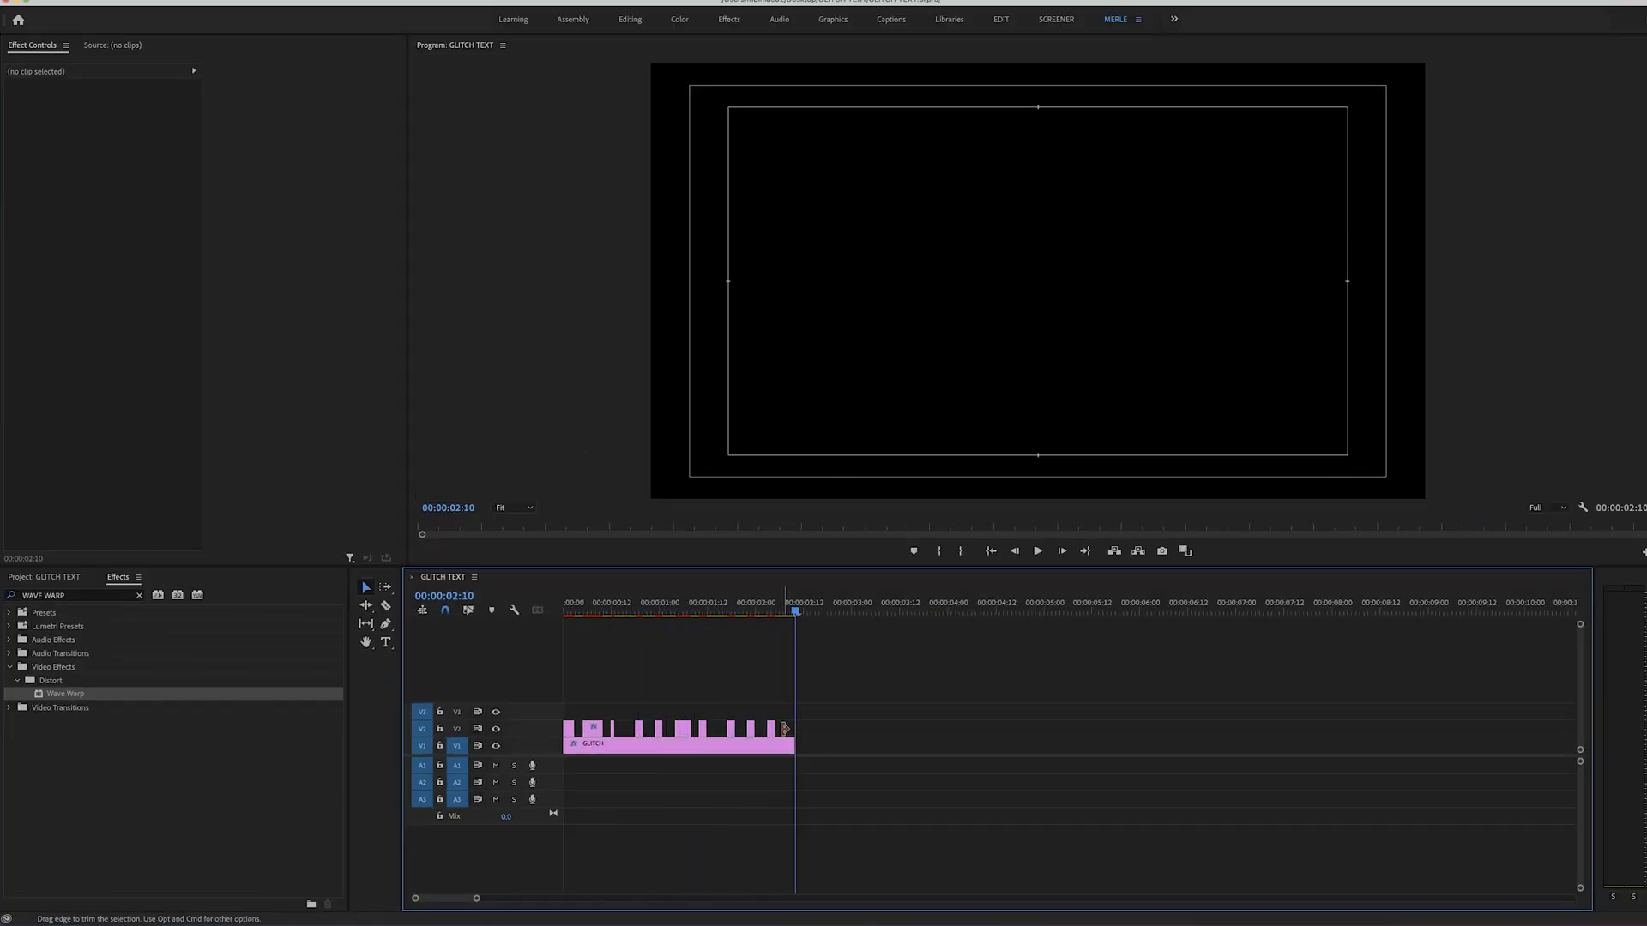
Save the project and return the playhead to the start
key("super+s")
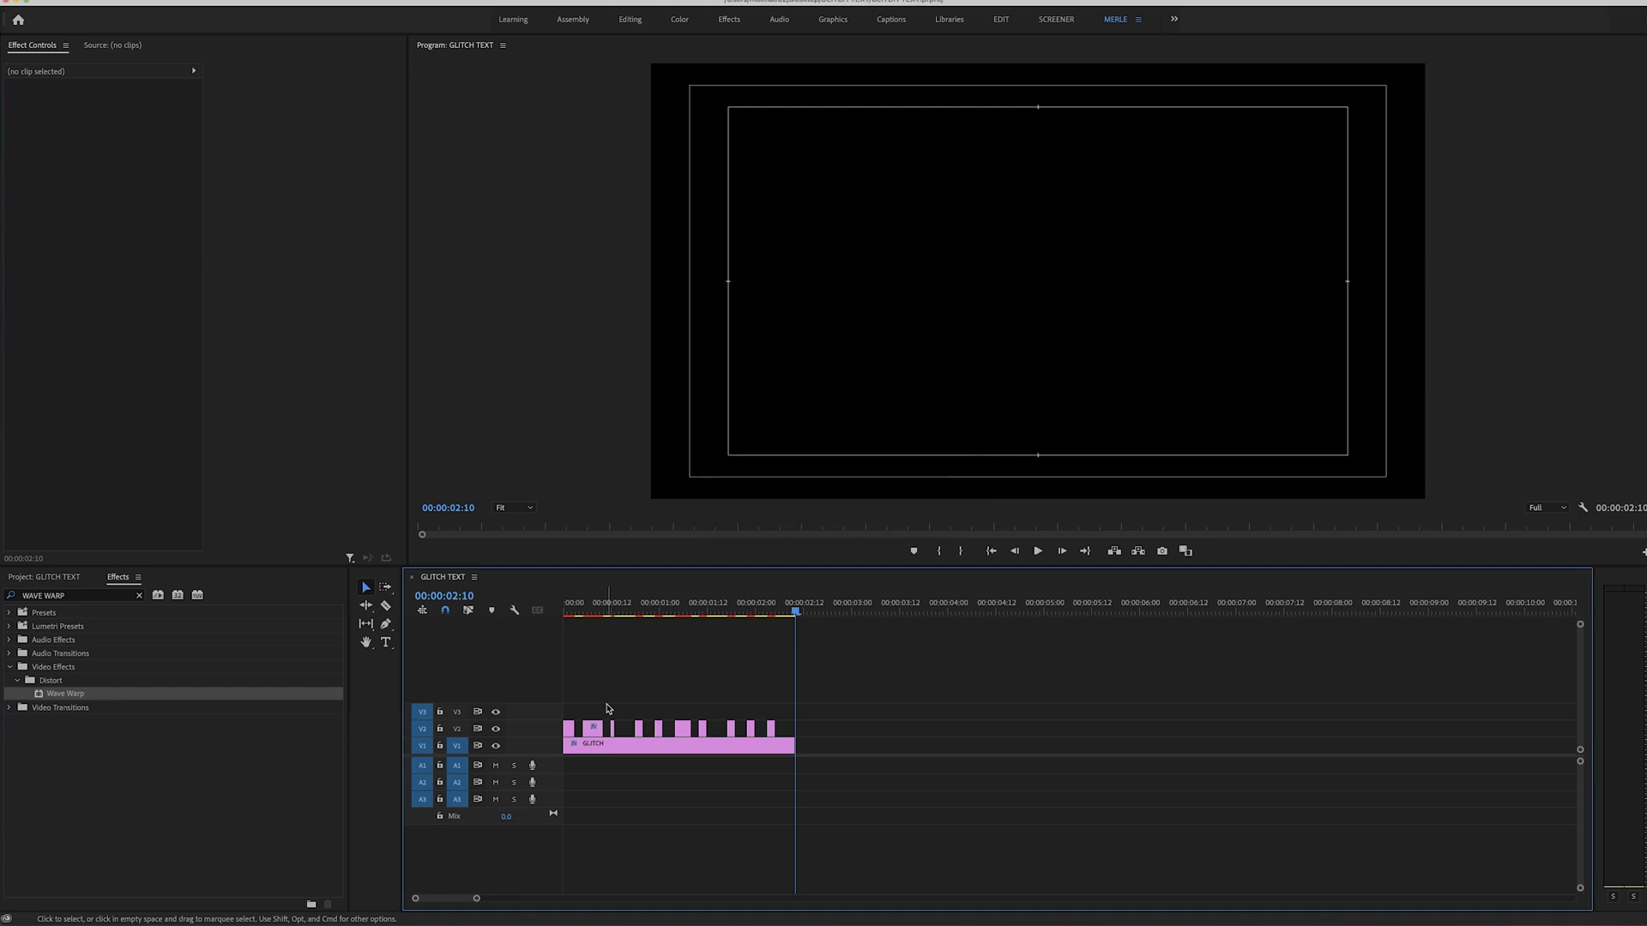
left_click_drag(663, 603, 556, 598)
left_click_drag(653, 605, 563, 608)
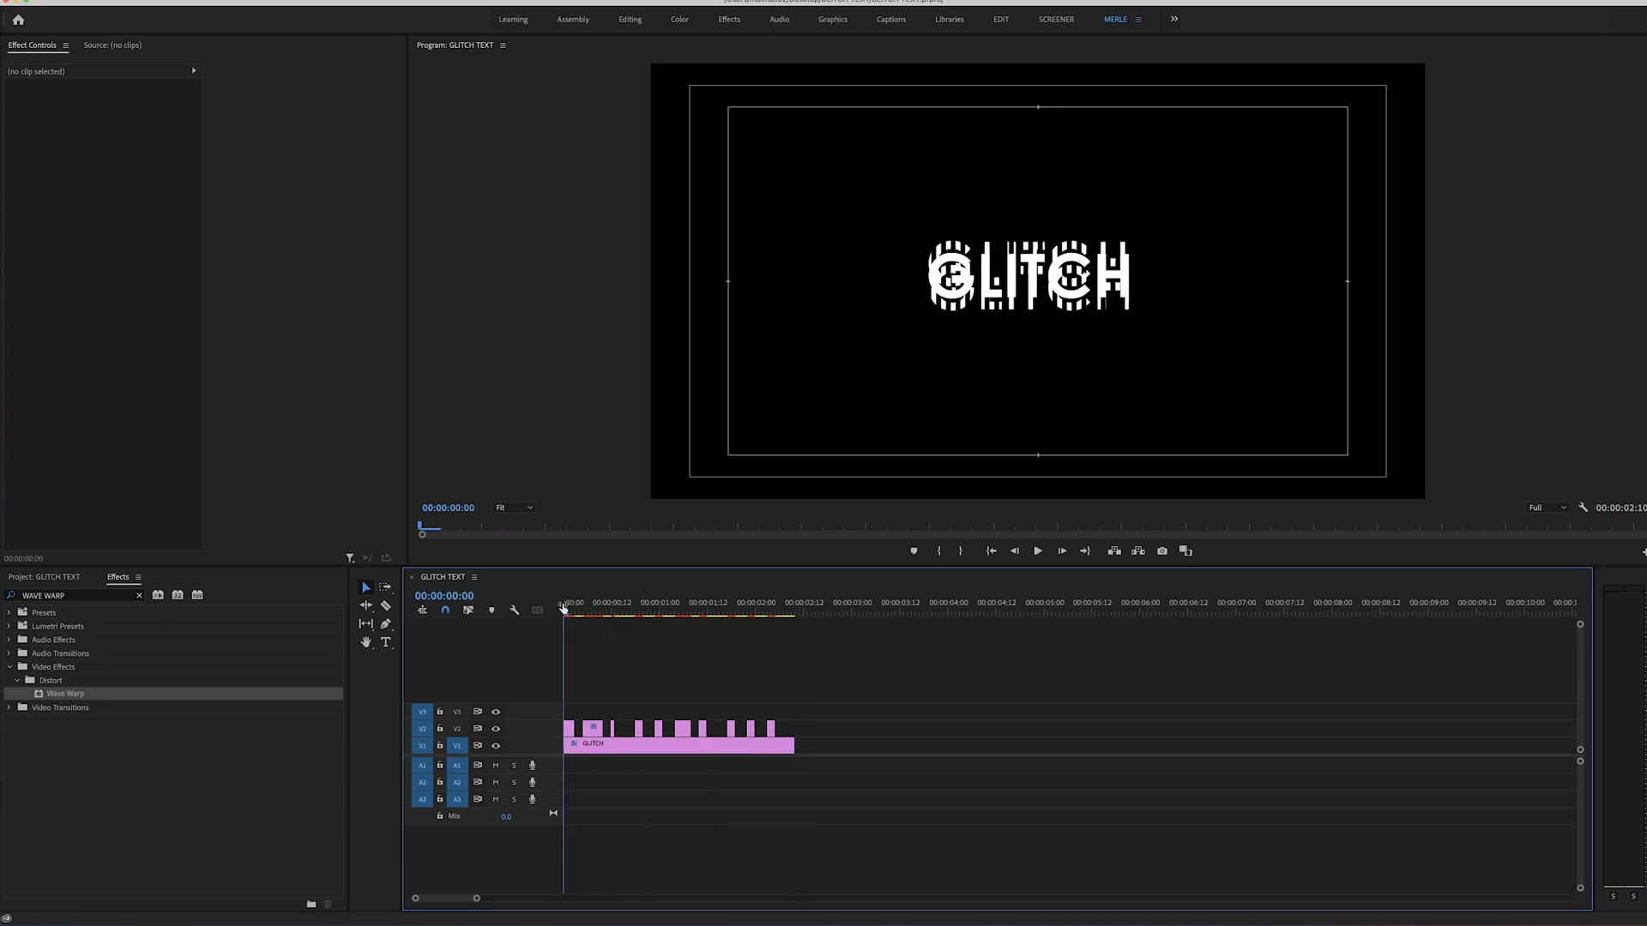
Set Wave Warp Direction to 0° on alternate V2 slices, moving from slice to slice
left_click(575, 746)
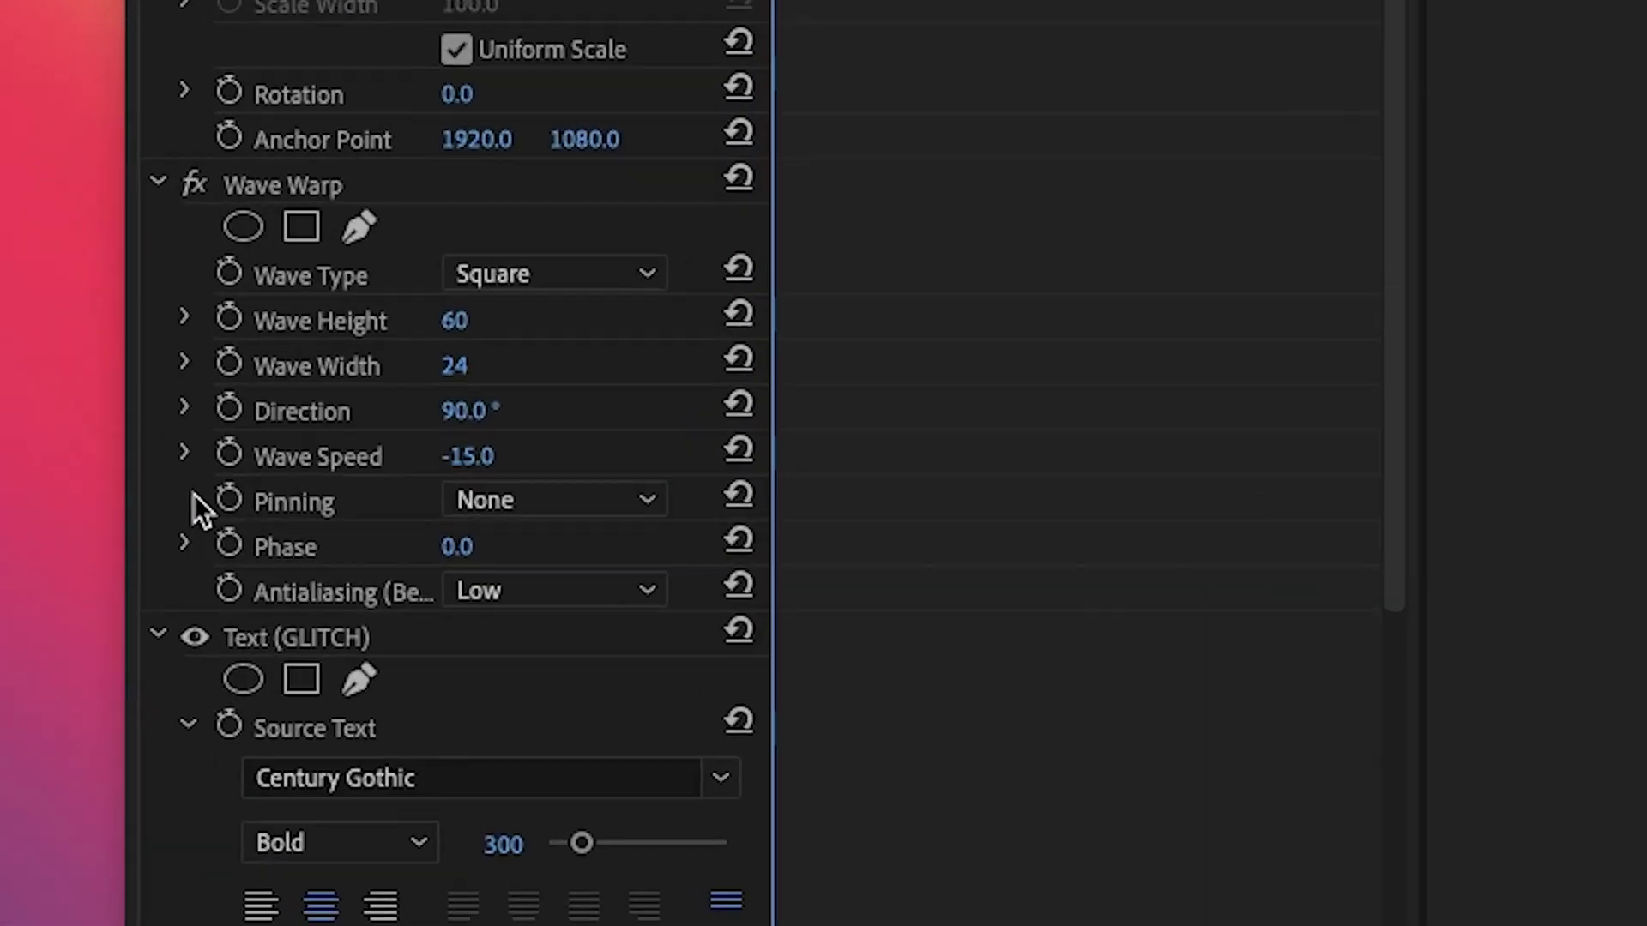
left_click(559, 457)
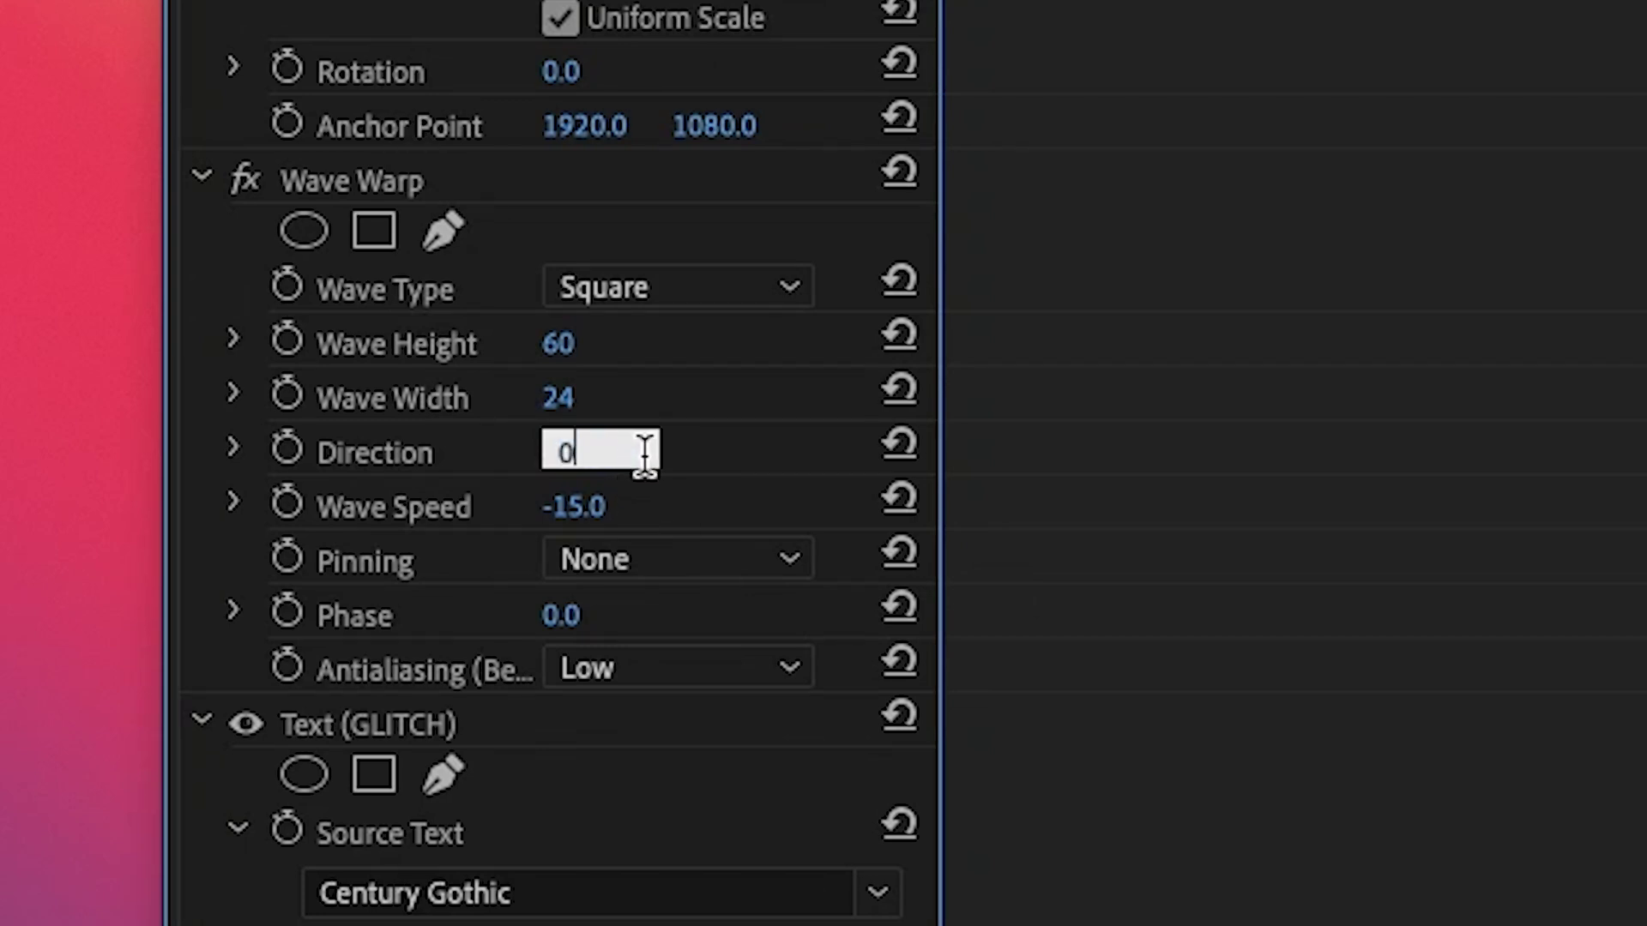
key("Return")
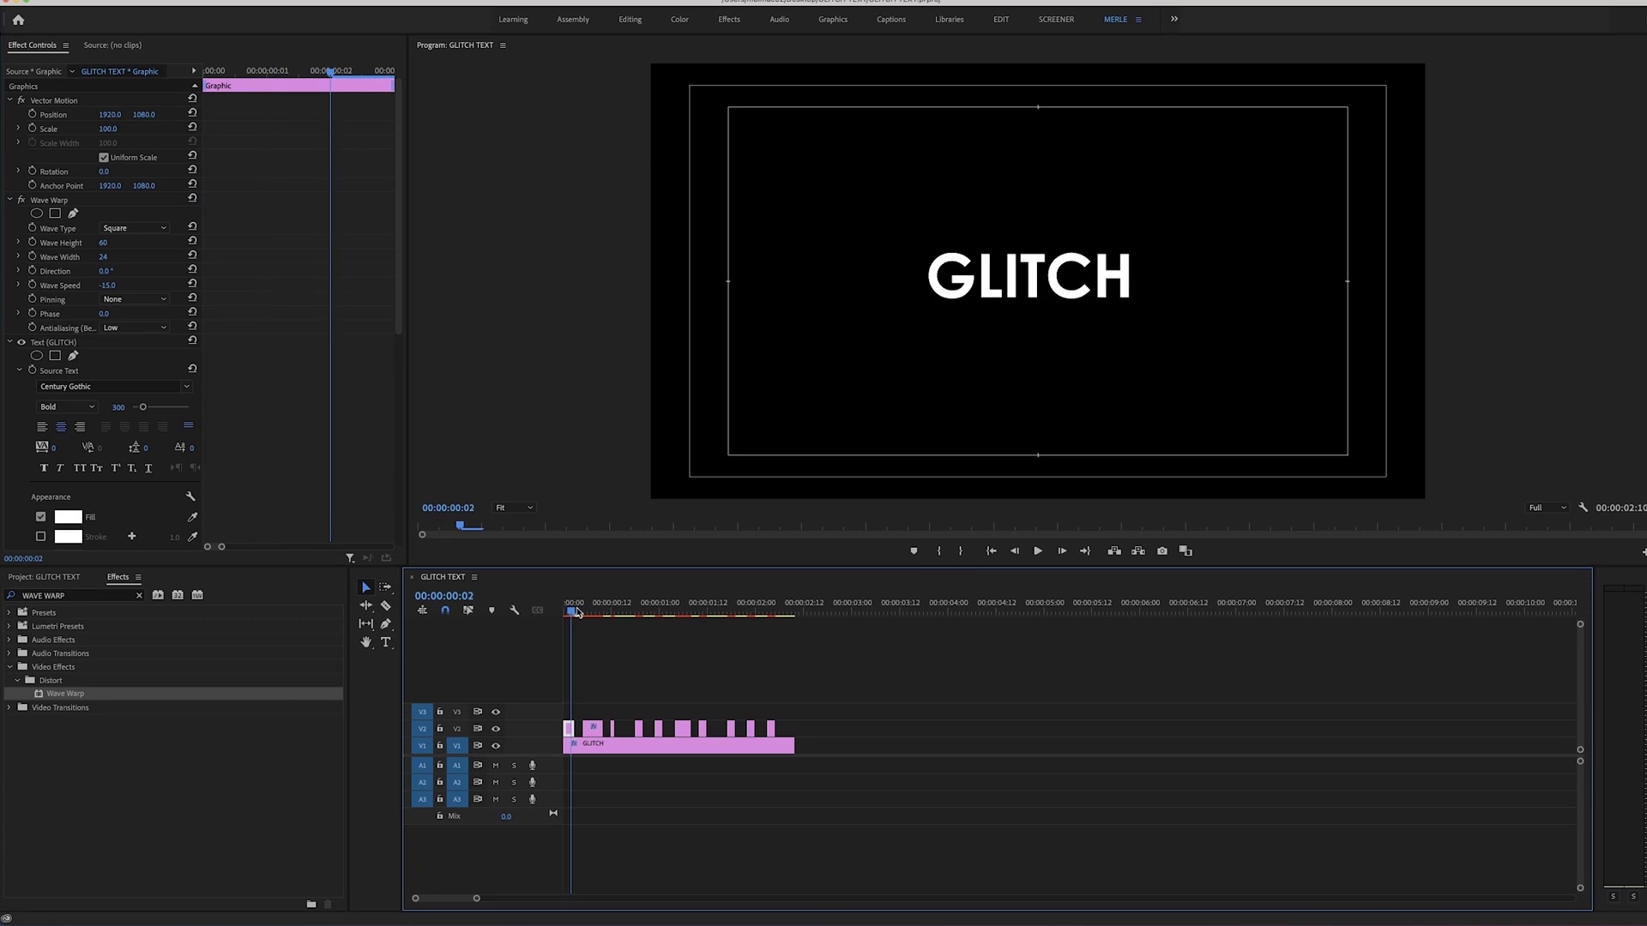
left_click_drag(569, 614, 613, 616)
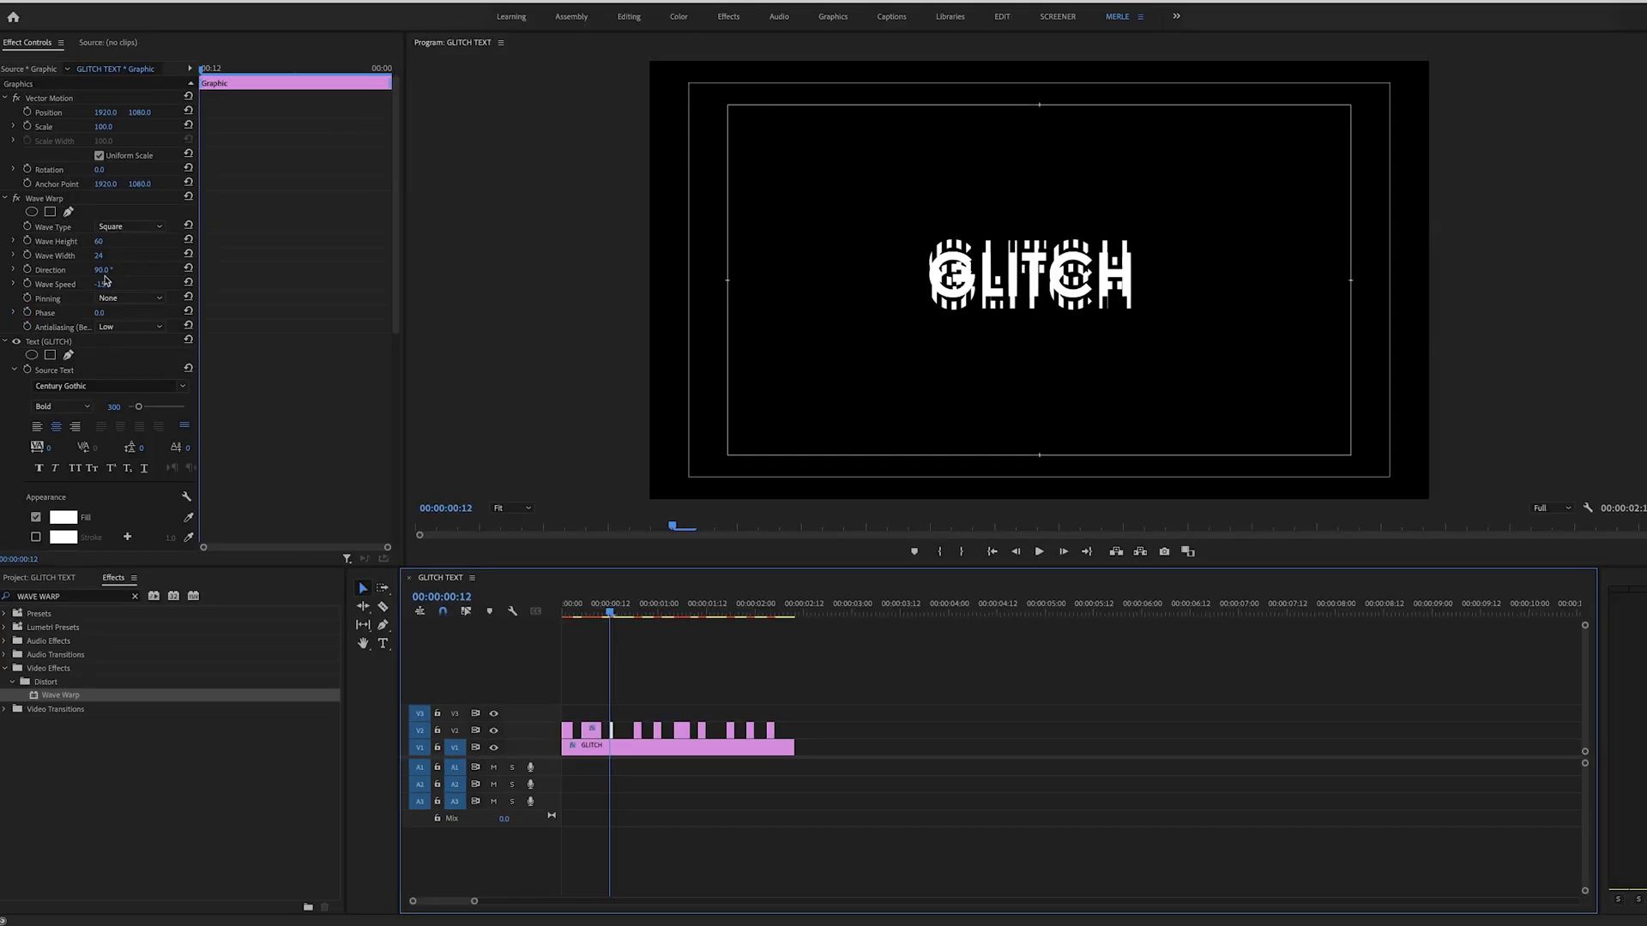
left_click(99, 271)
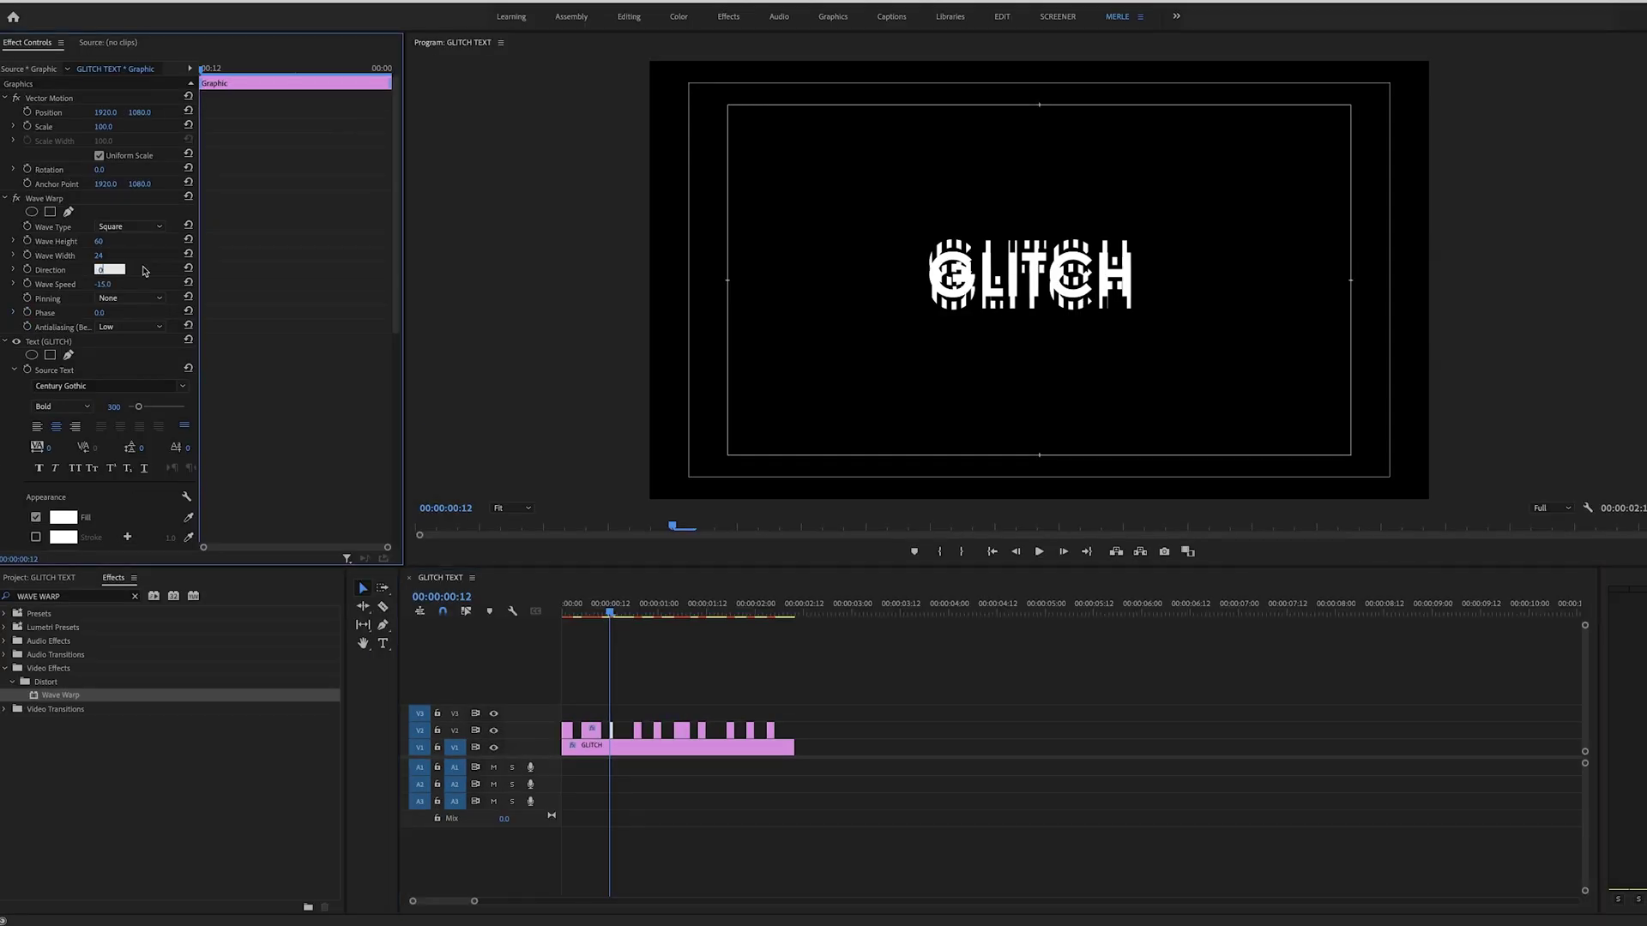
key("Return")
left_click_drag(613, 611, 682, 733)
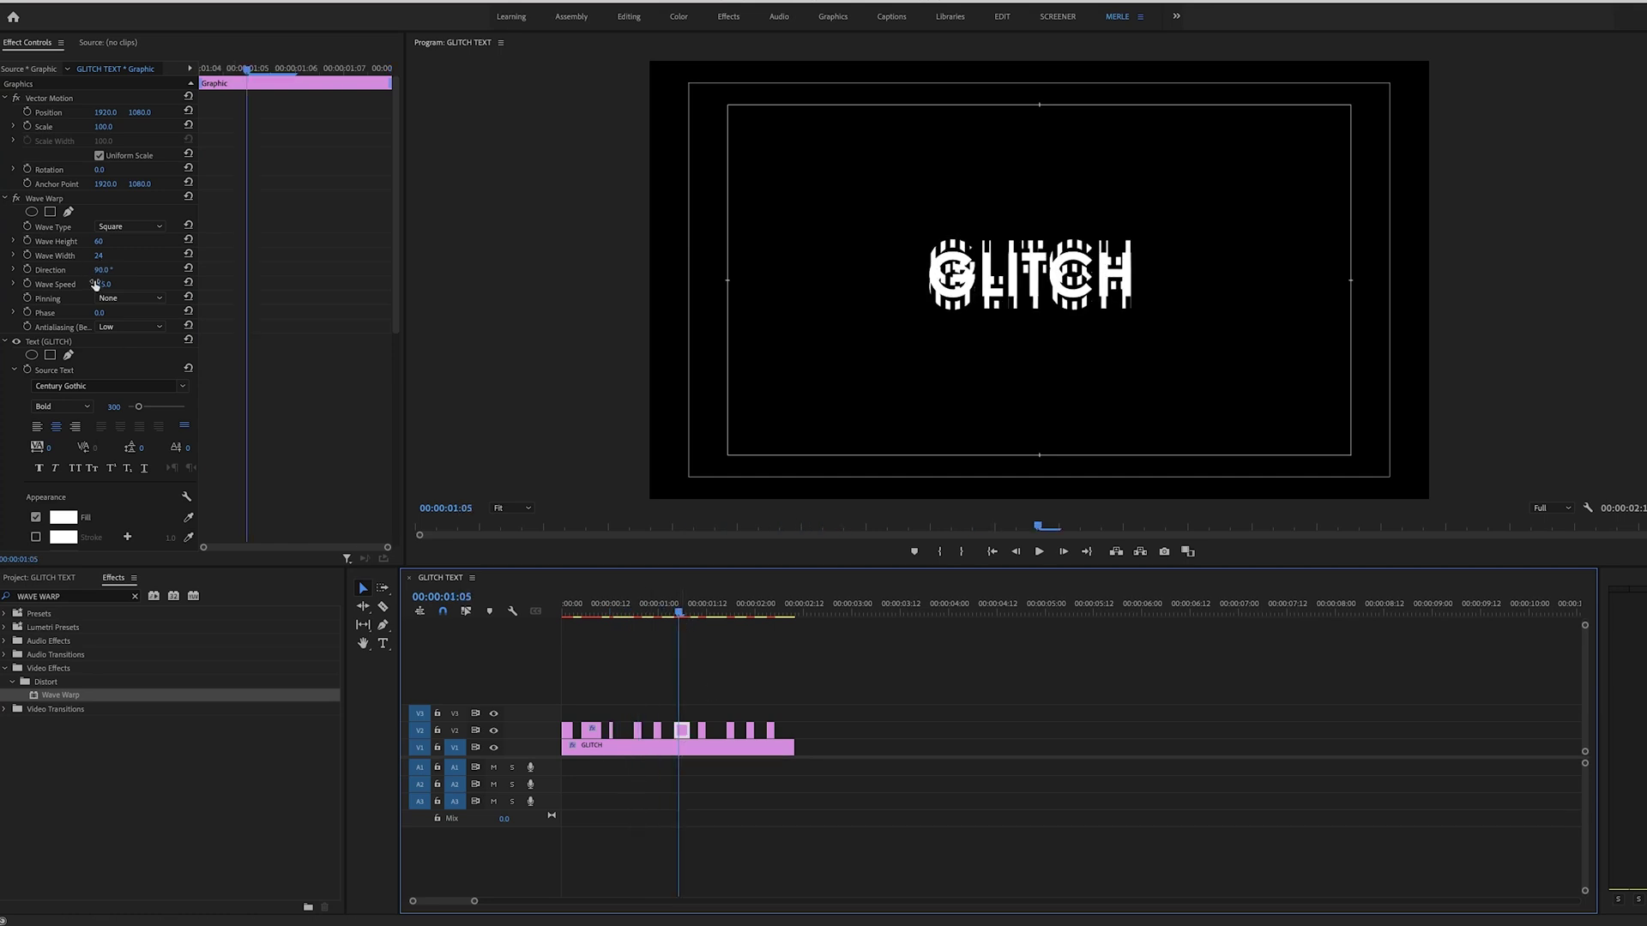
key("space")
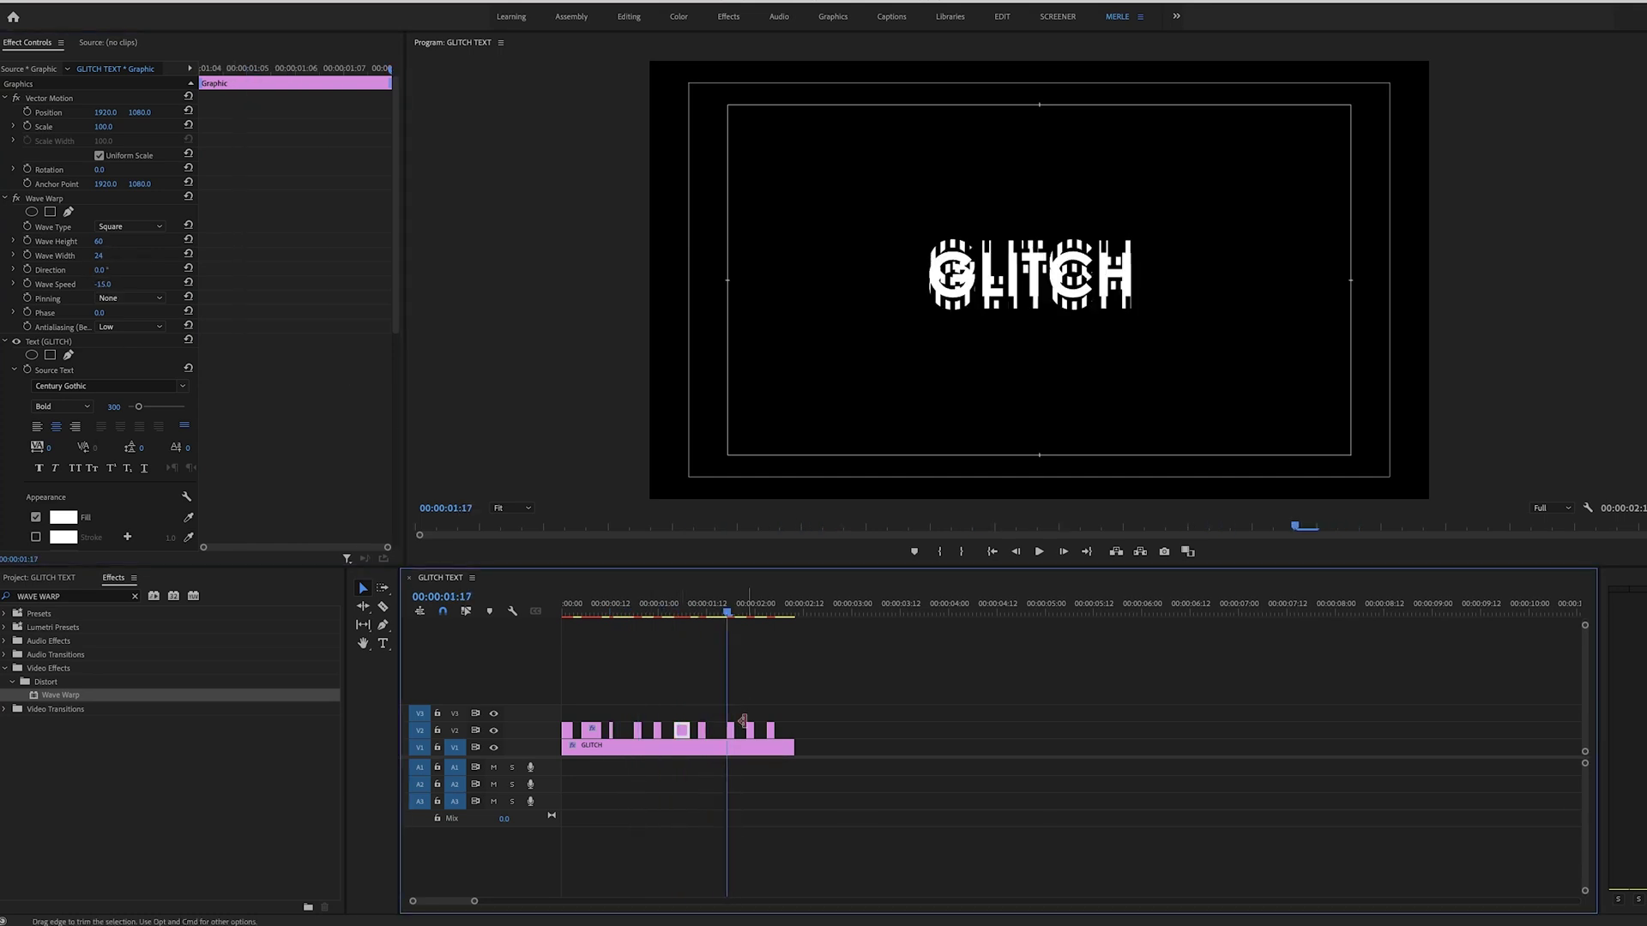
left_click(103, 270)
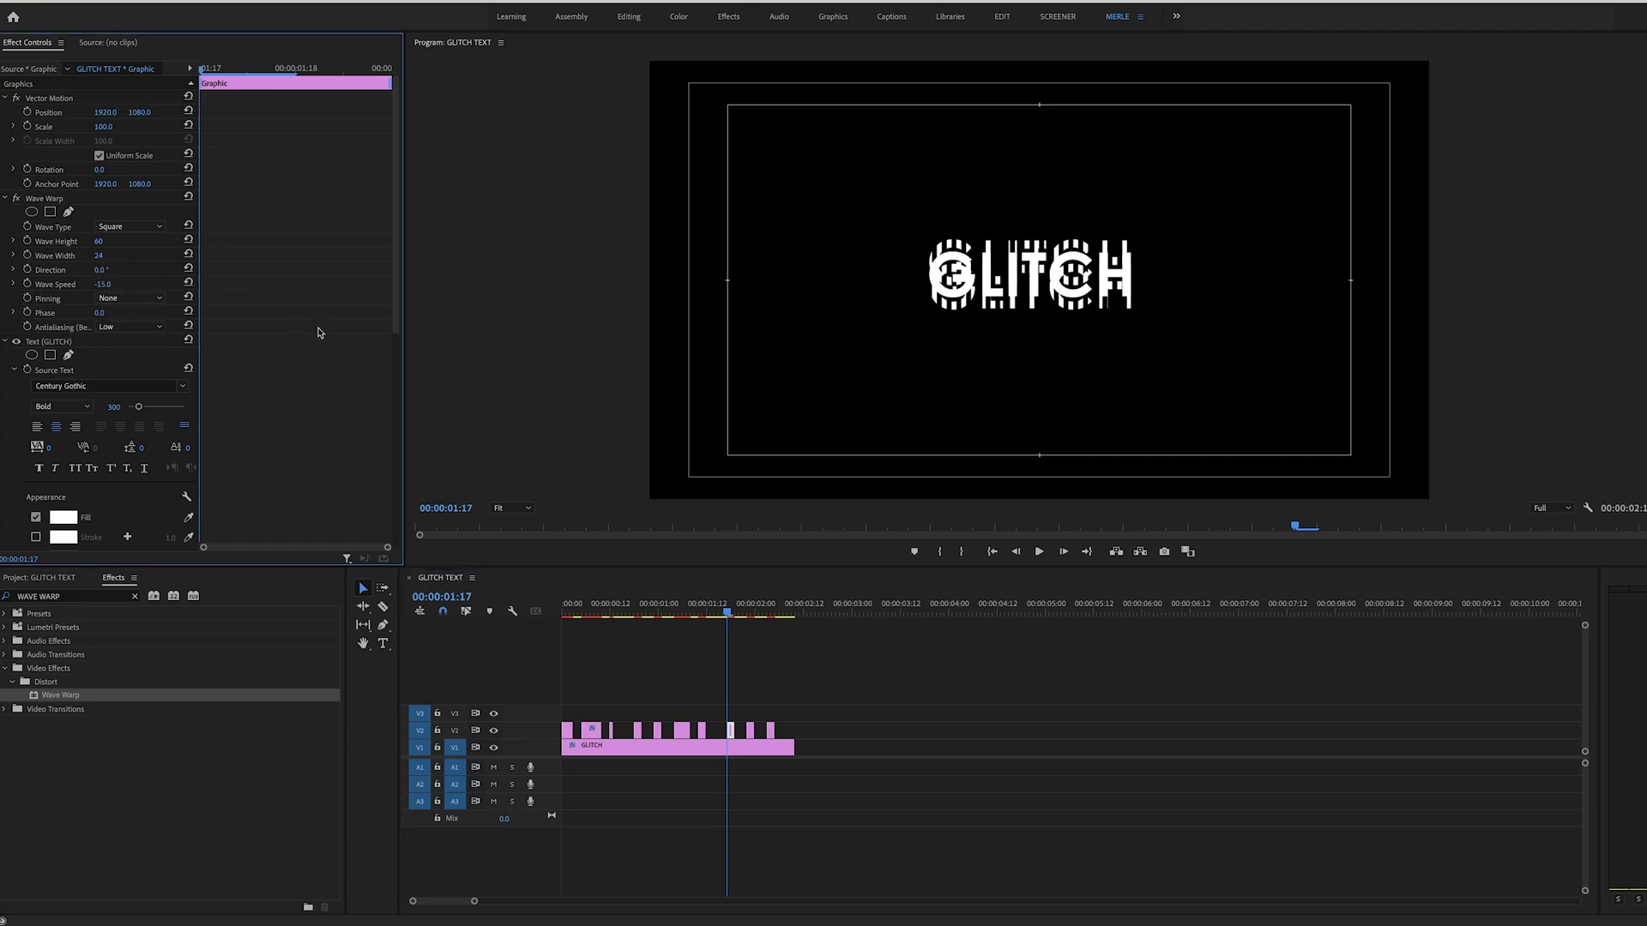
left_click_drag(749, 615, 777, 616)
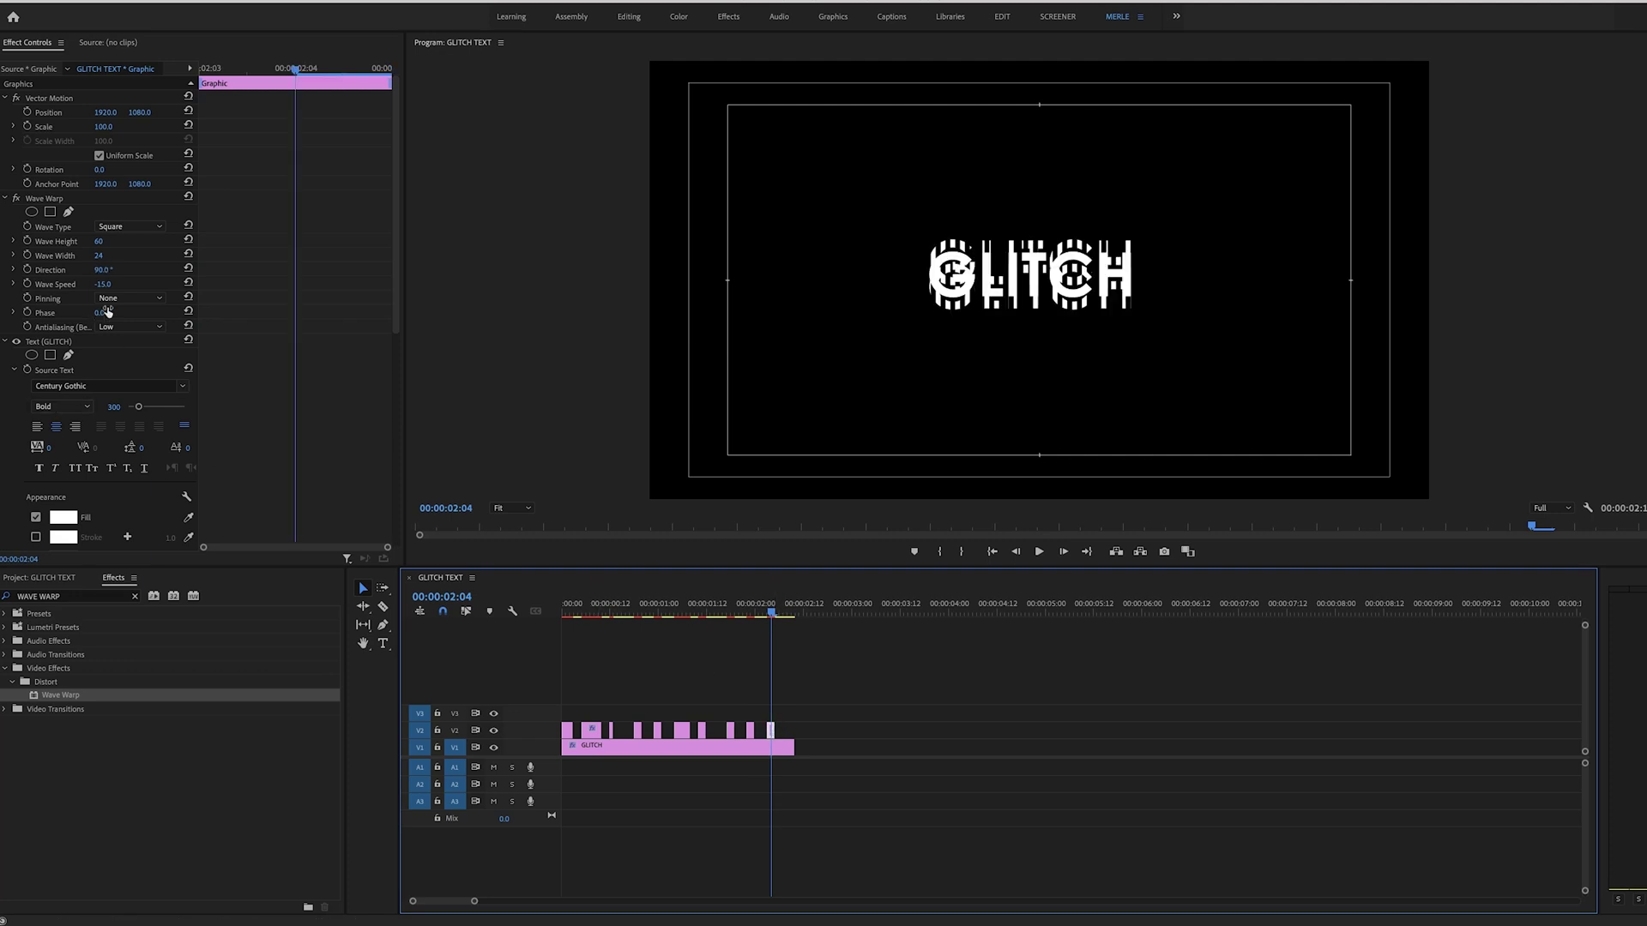
Set the last slice's Wave Warp Direction to 0° and preview the alternating warps
left_click(102, 270)
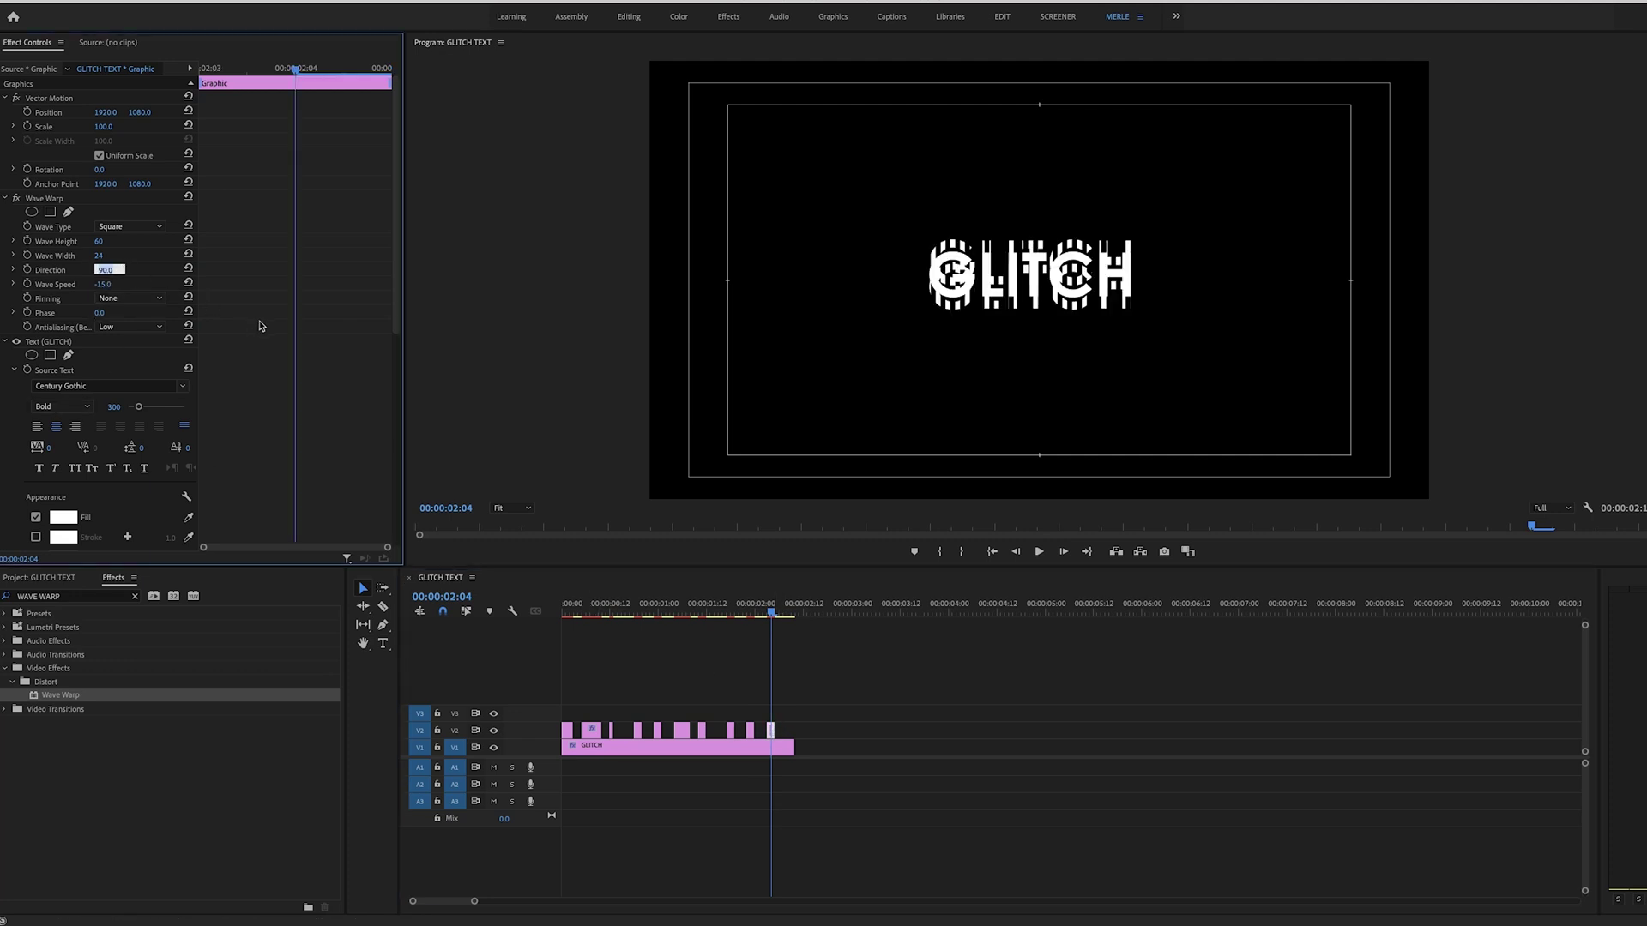
key("Return")
left_click_drag(771, 618, 578, 606)
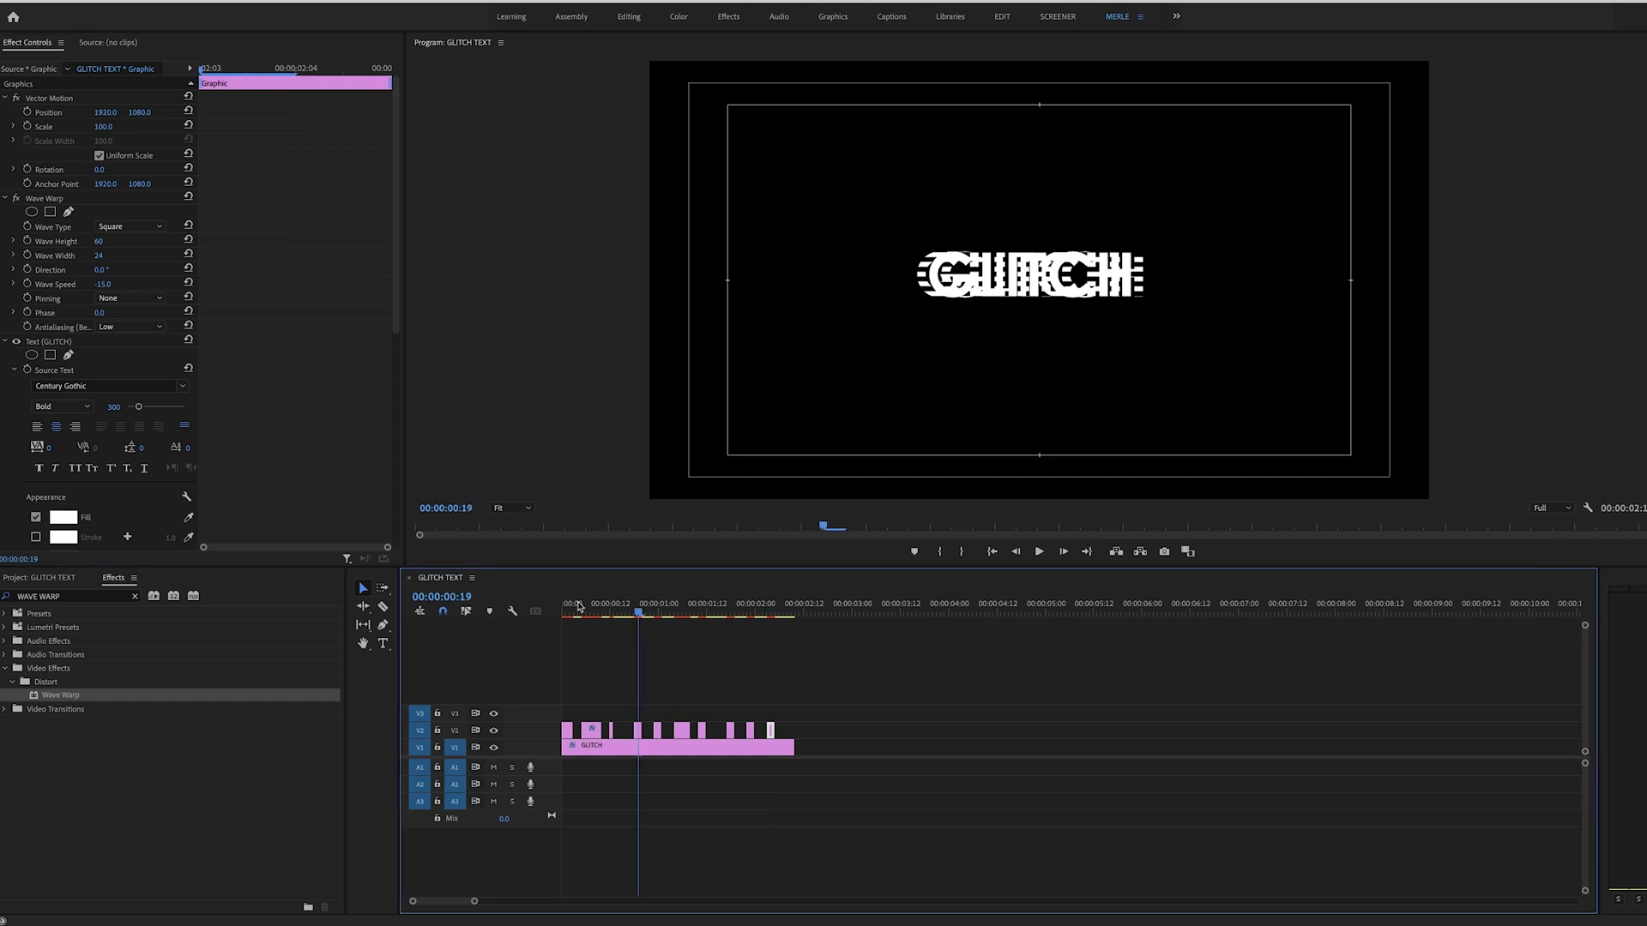
key("space")
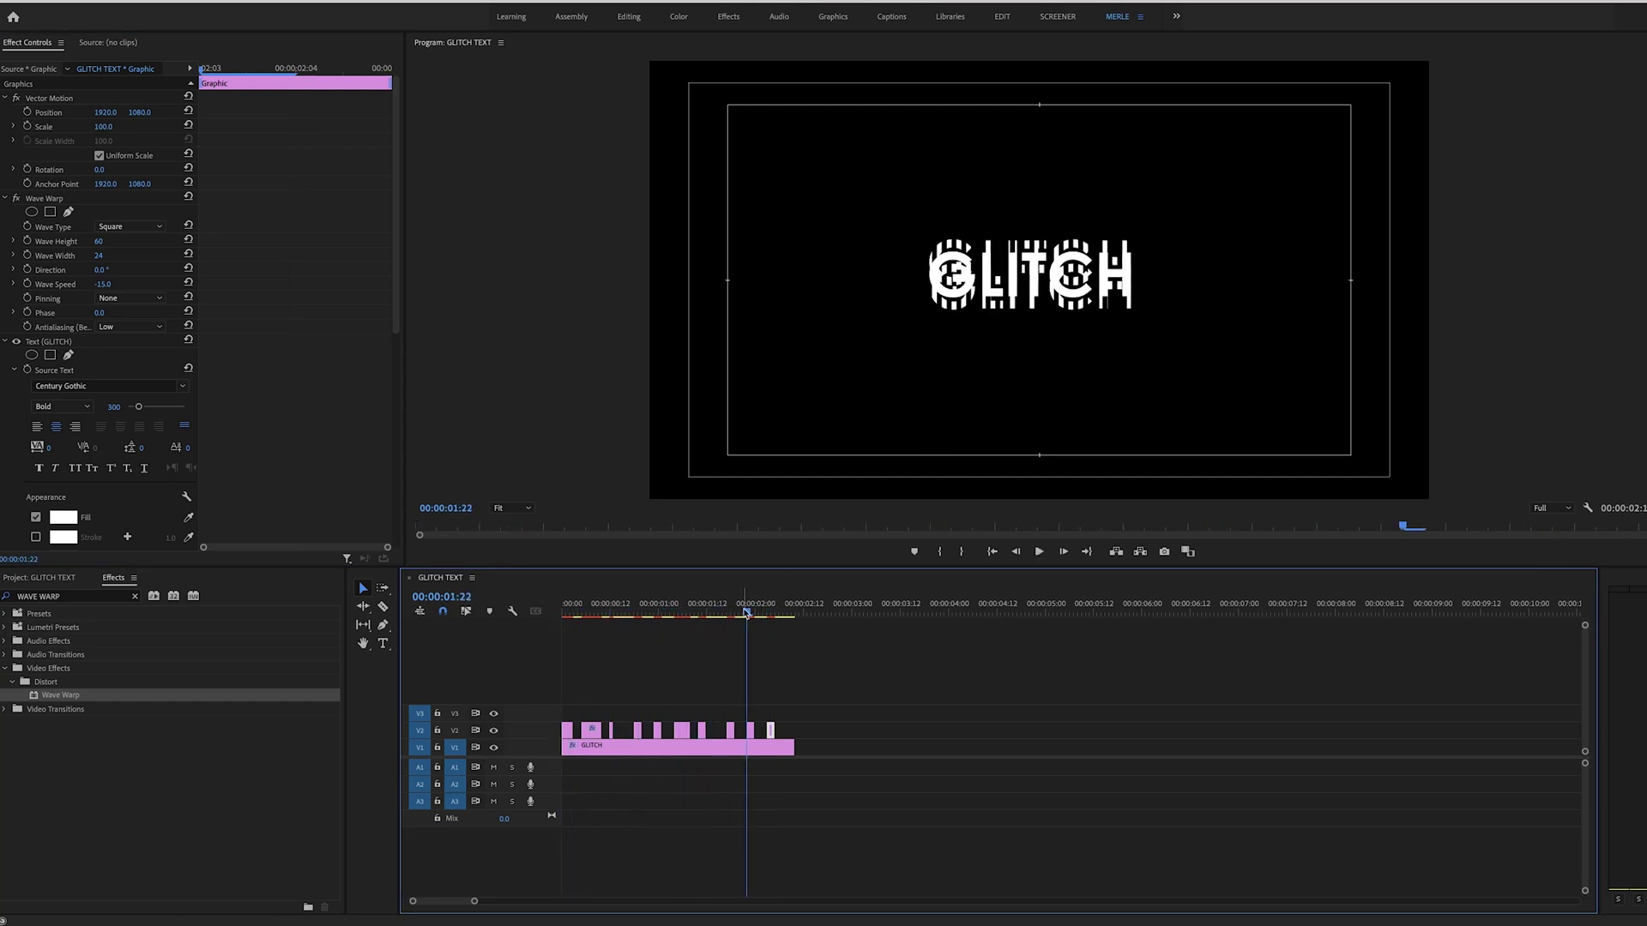
left_click(680, 656)
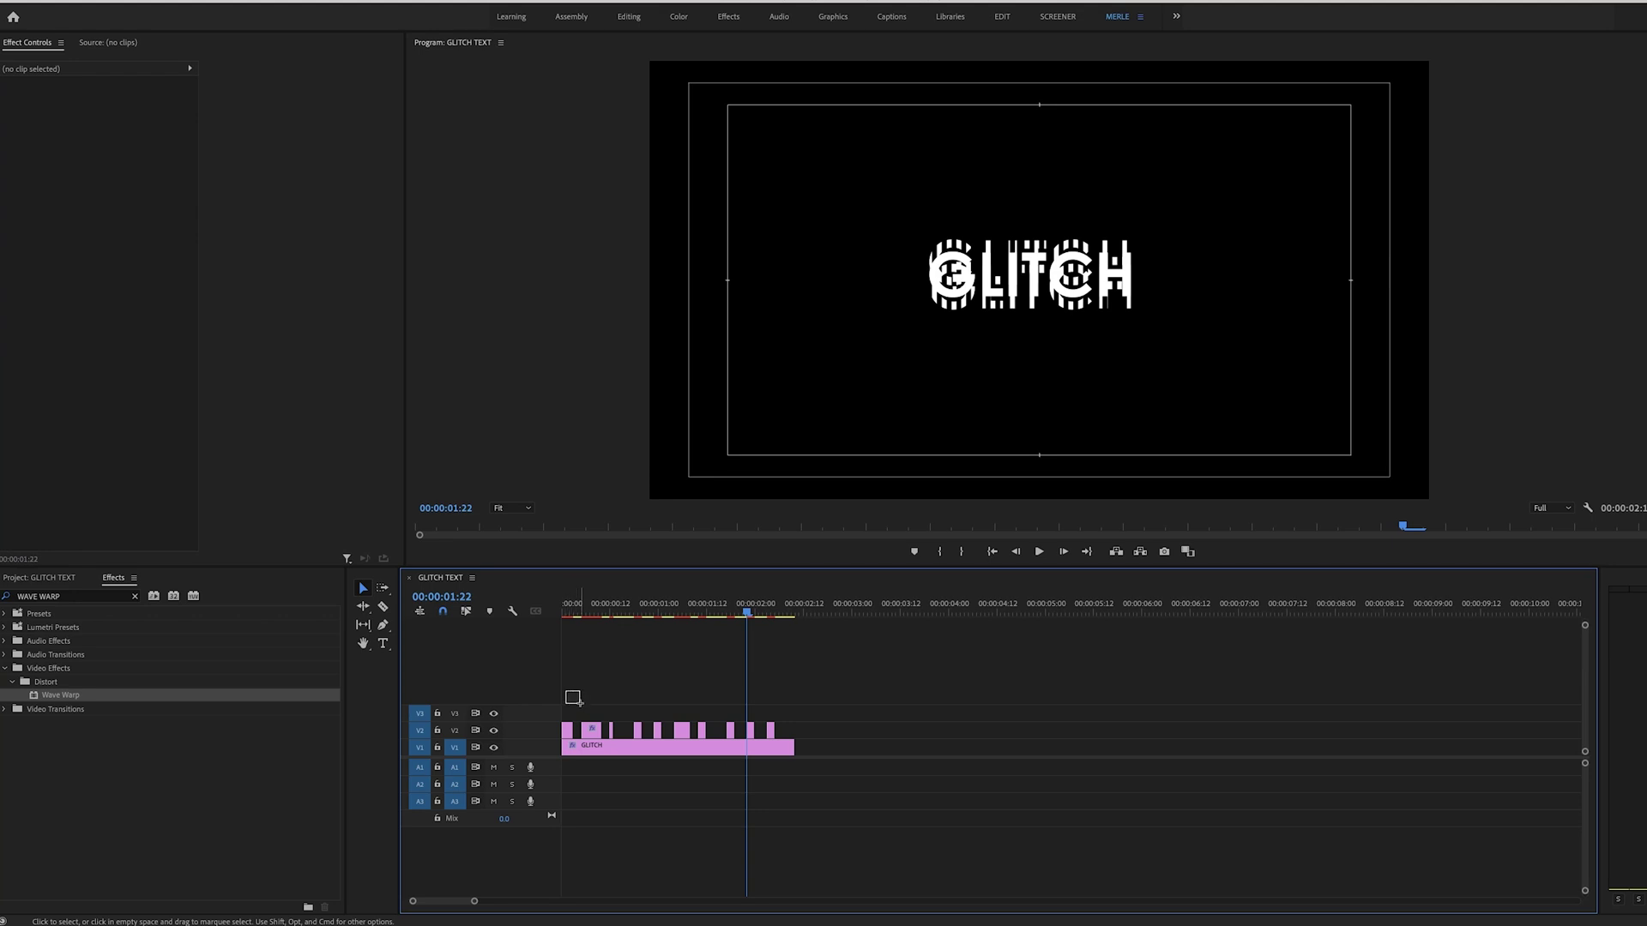
Marquee-select all V2 slices and drag them down onto V1
left_click_drag(580, 703, 821, 724)
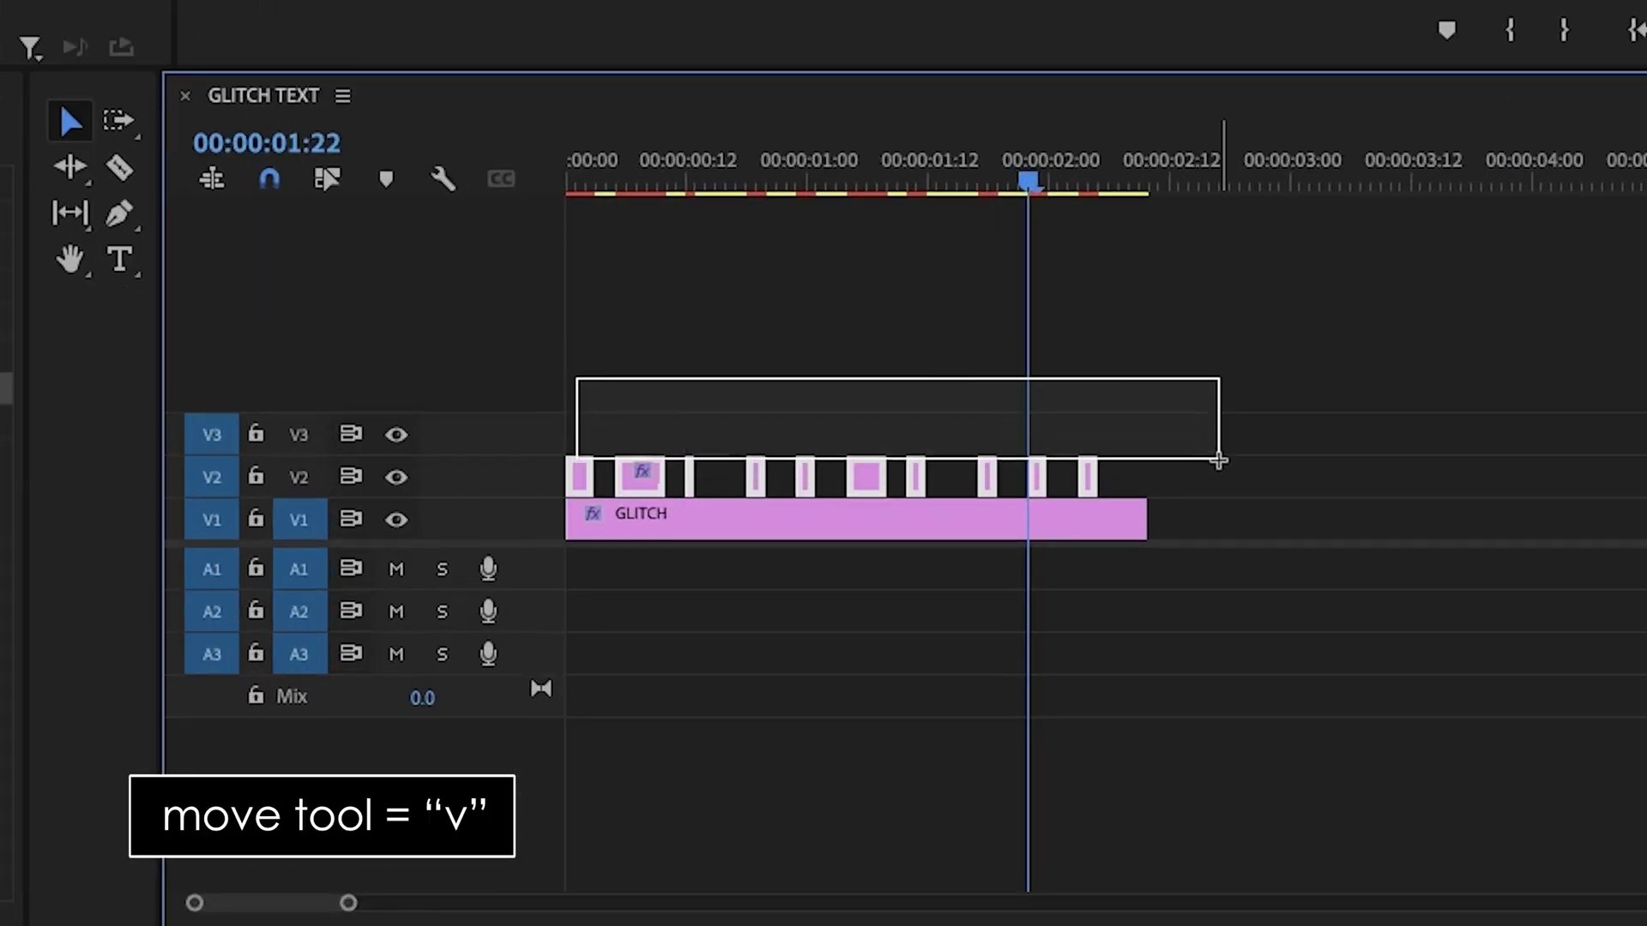
left_click_drag(1219, 461, 1220, 481)
left_click_drag(639, 477, 640, 519)
left_click(990, 394)
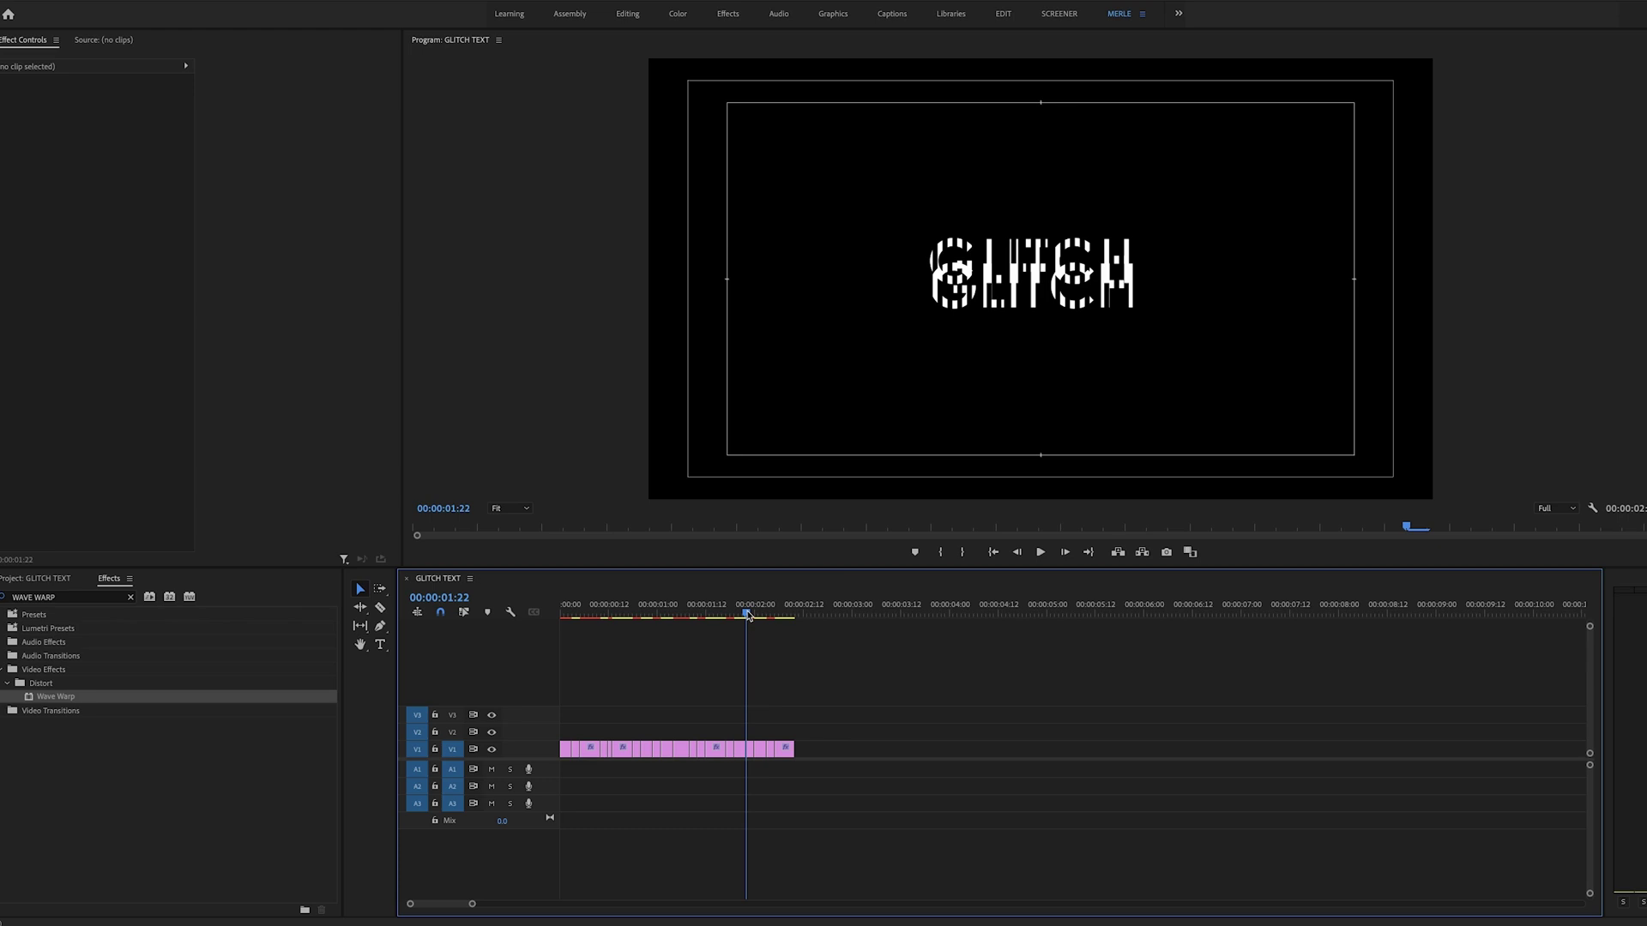
key("Home")
key("space")
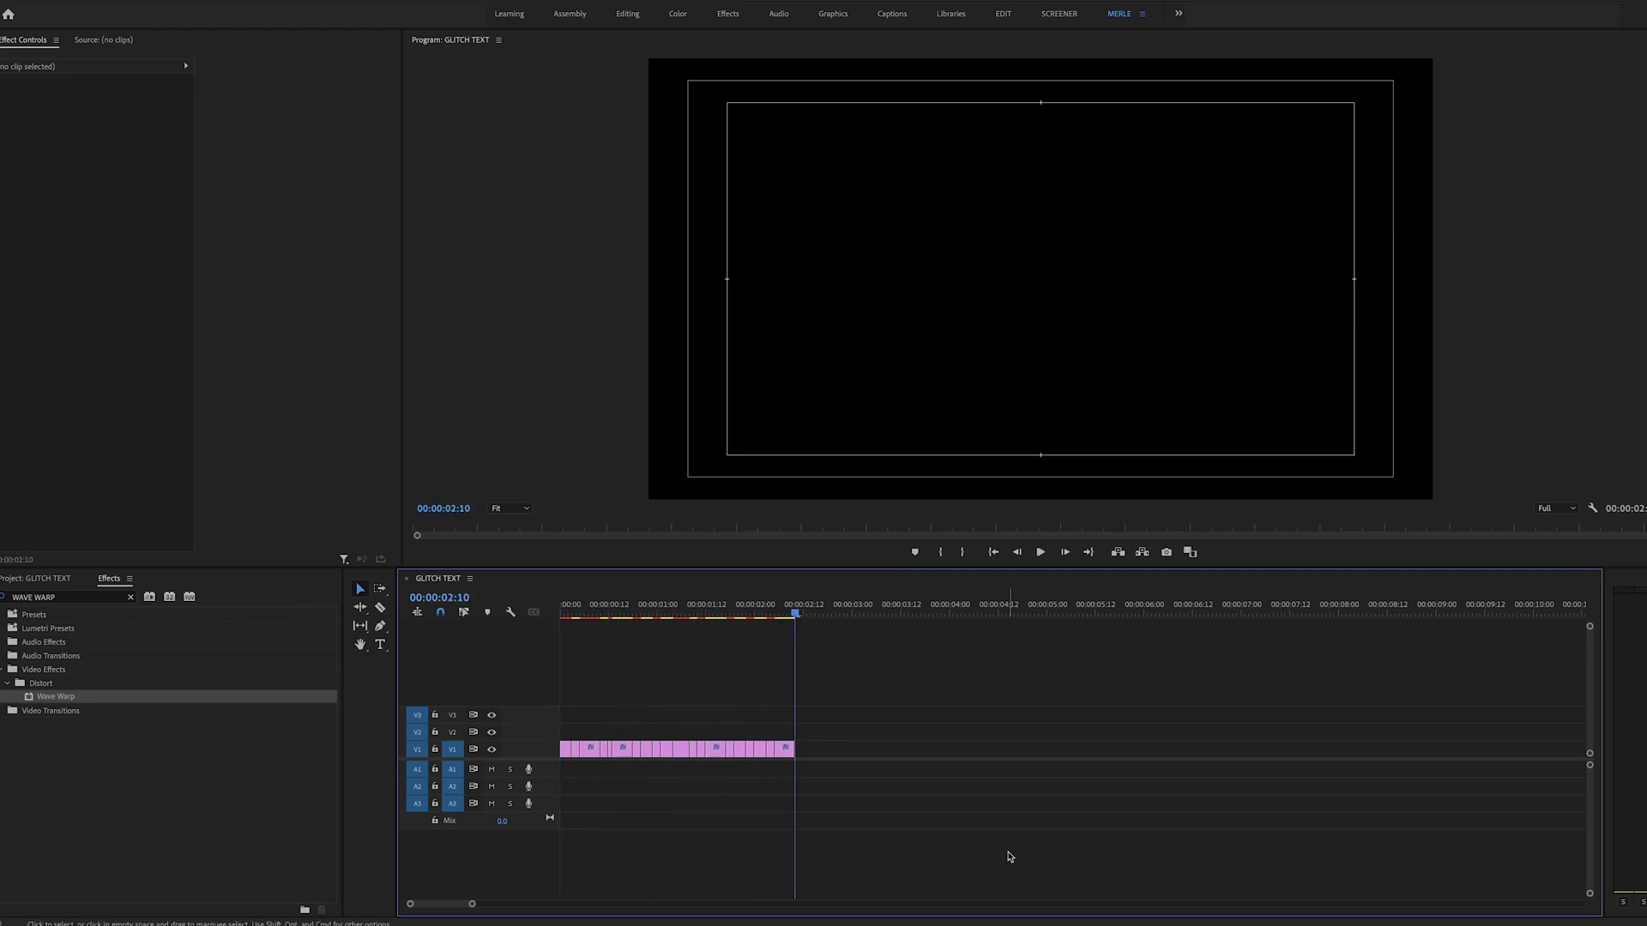
key("Home")
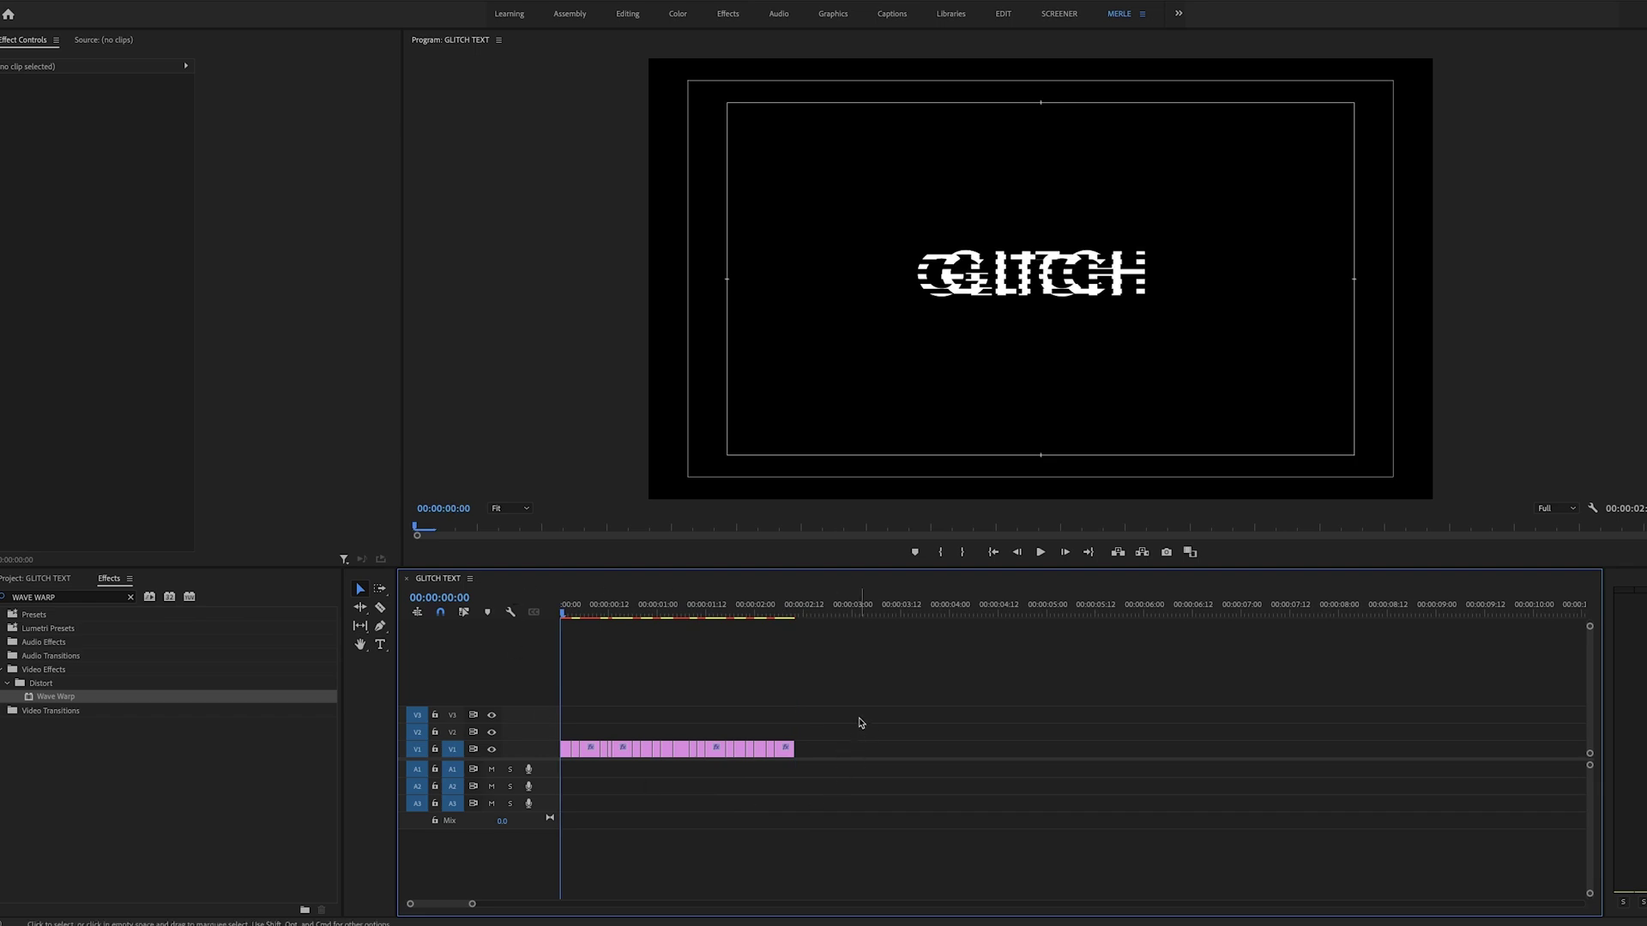